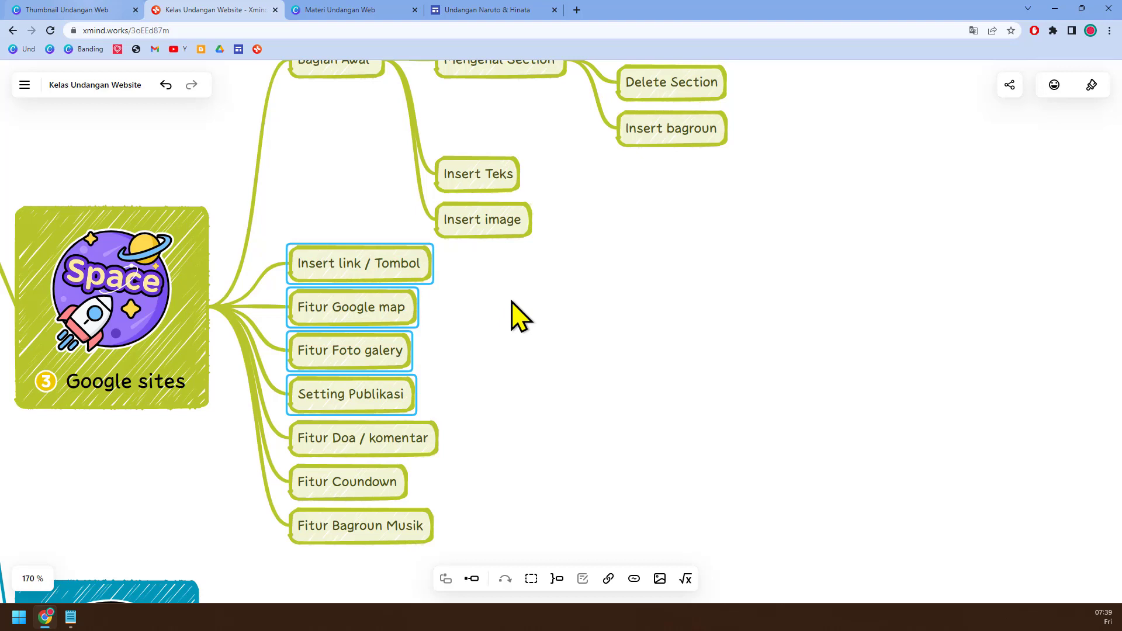
Step: Switch from the class outline to the "Undangan Naruto & Hinata" site in Google Sites and look through the page and insertable elements
{"action": "left_click", "coordinate": [520, 322]}
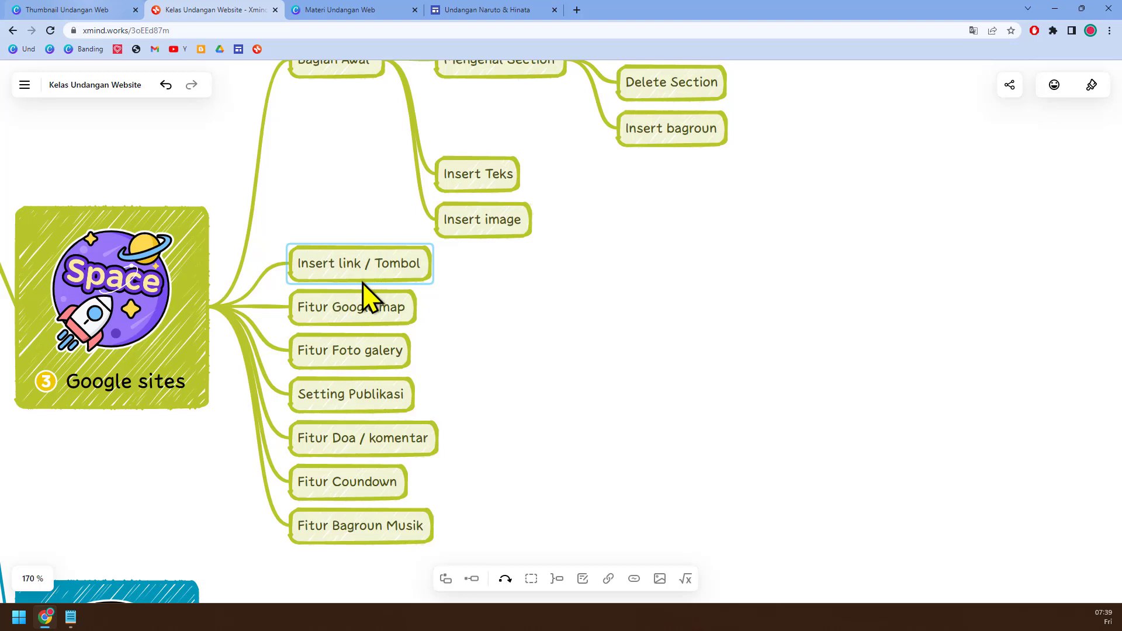
{"action": "left_click", "coordinate": [485, 11]}
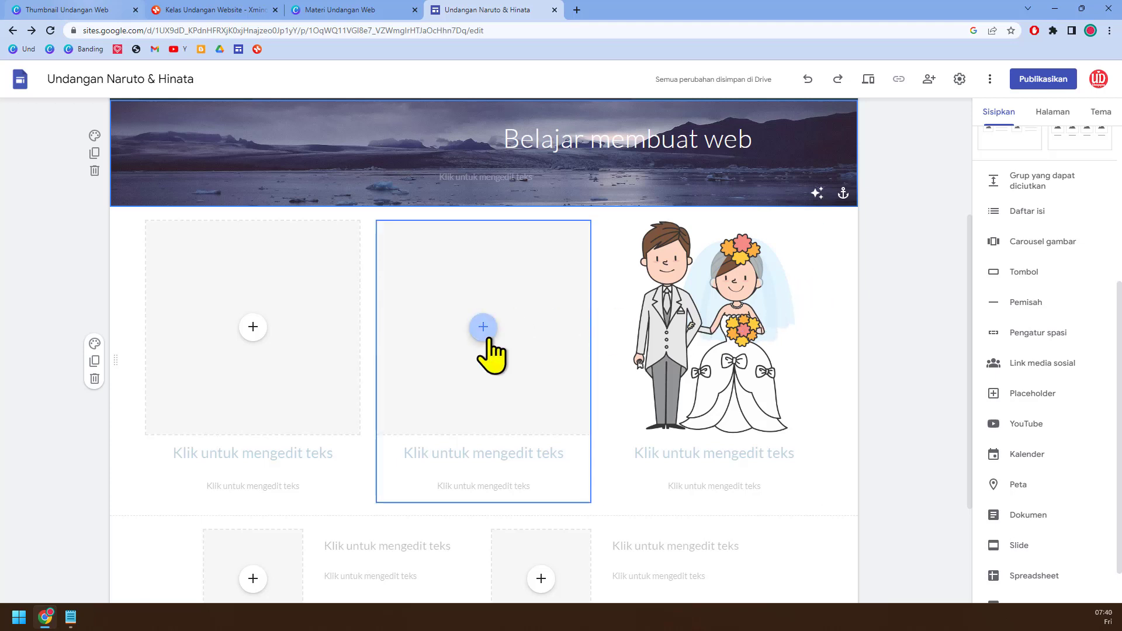
{"action": "scroll", "coordinate": [491, 353], "scroll_direction": "down", "scroll_amount": 2}
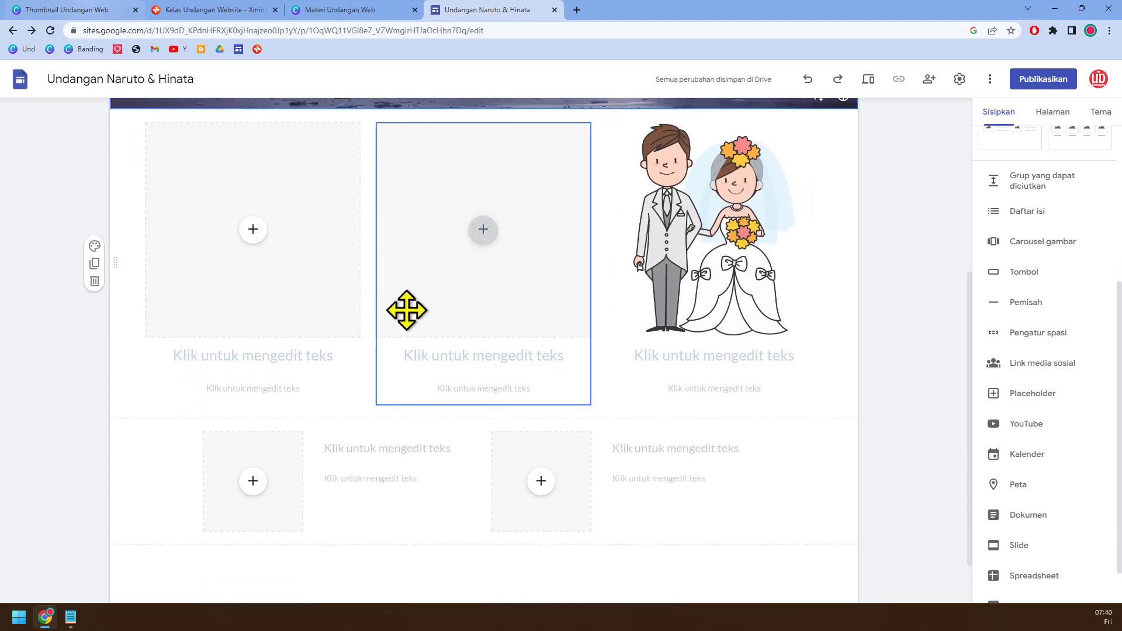
{"action": "scroll", "coordinate": [415, 310], "scroll_direction": "up", "scroll_amount": 1}
{"action": "scroll", "coordinate": [1024, 159], "scroll_direction": "up", "scroll_amount": 2}
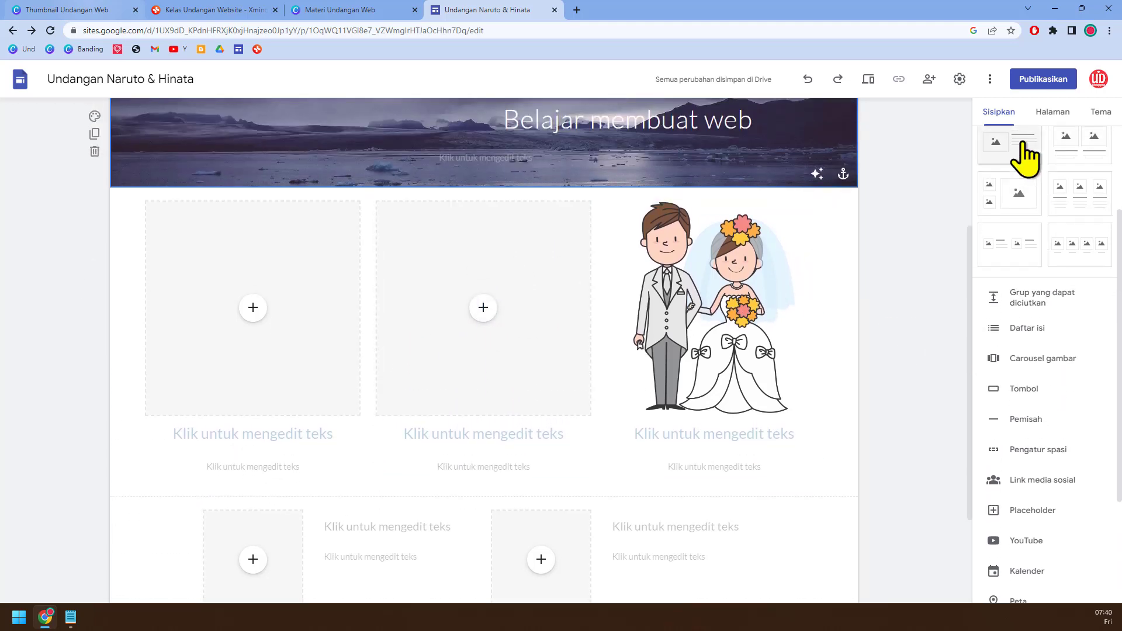
{"action": "scroll", "coordinate": [1064, 374], "scroll_direction": "down", "scroll_amount": 3}
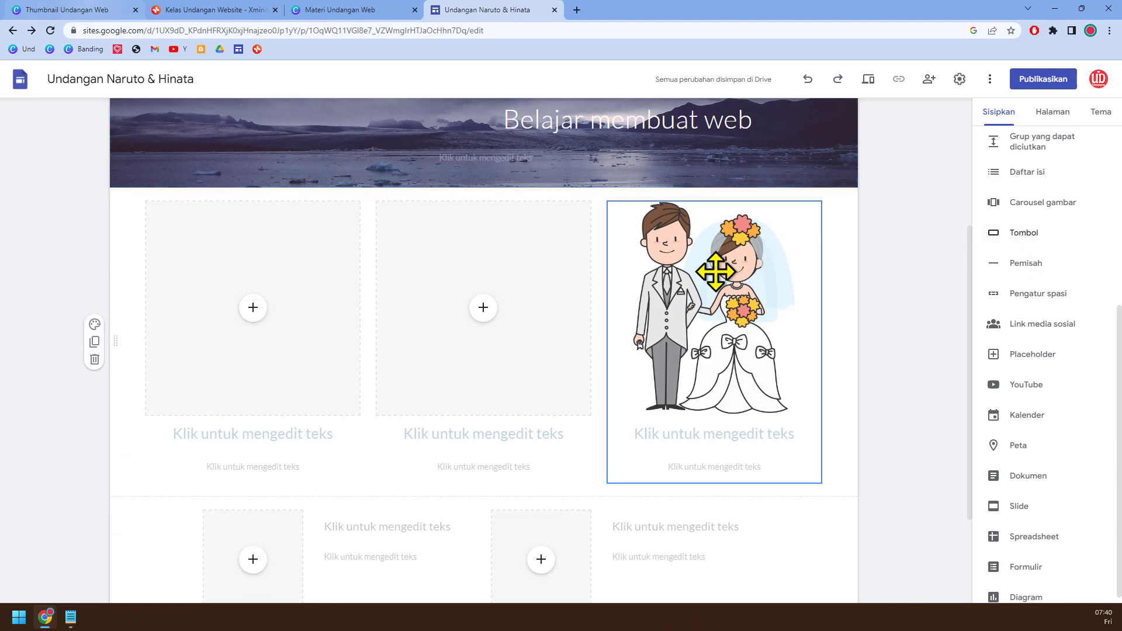
Step: Start a new button element for the page and name it "Konfirmasi WA"
{"action": "left_click", "coordinate": [1012, 230]}
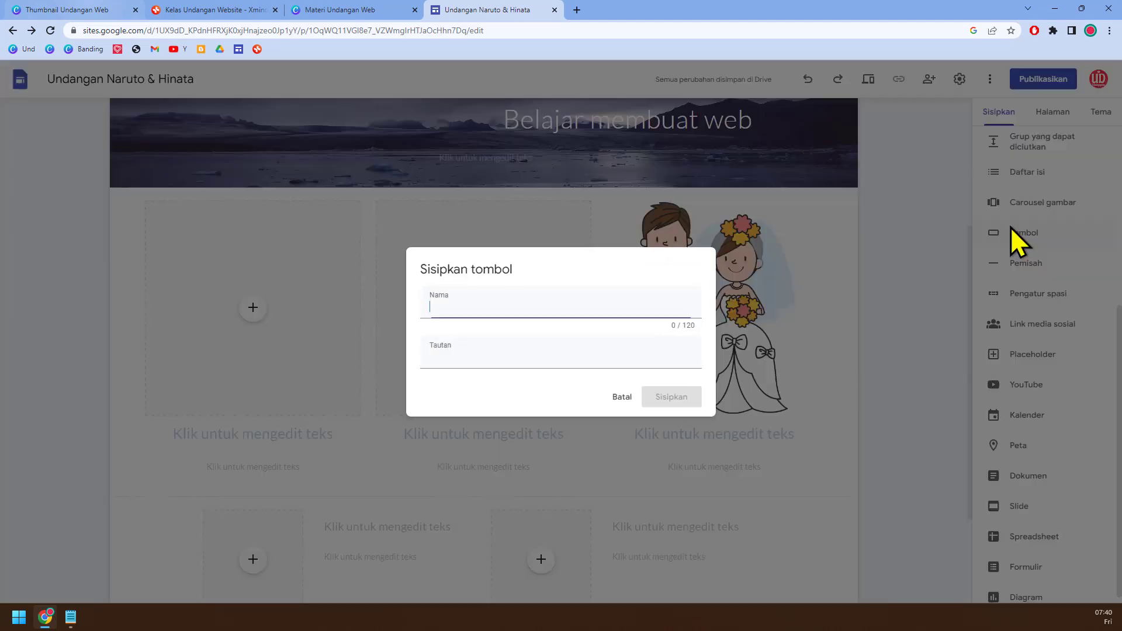
{"action": "left_click", "coordinate": [607, 398]}
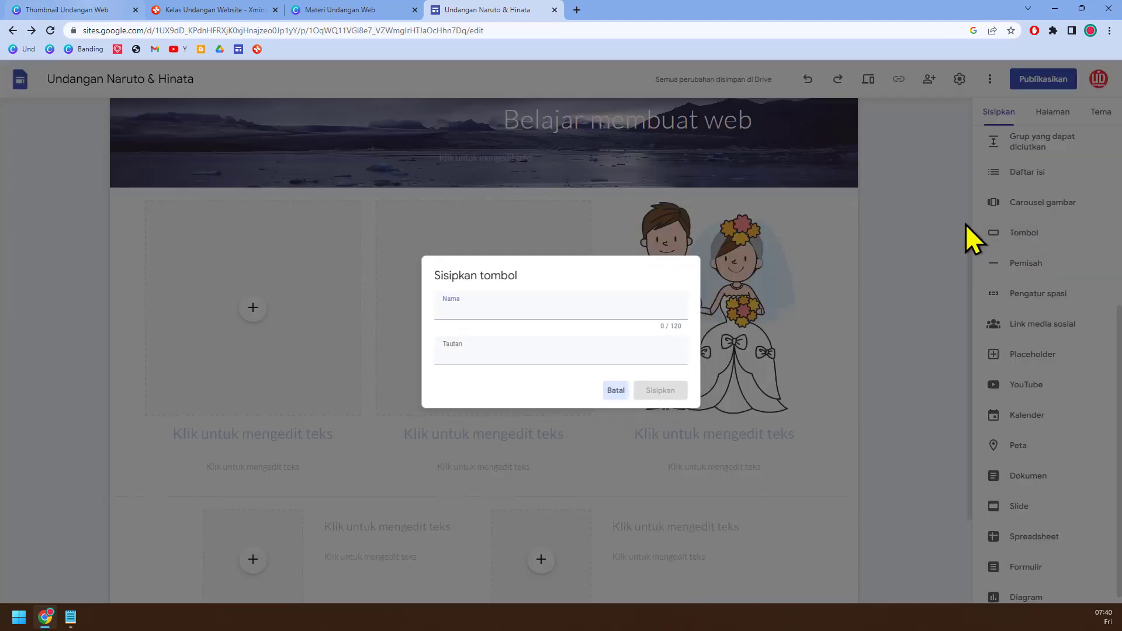
{"action": "left_click", "coordinate": [1032, 231]}
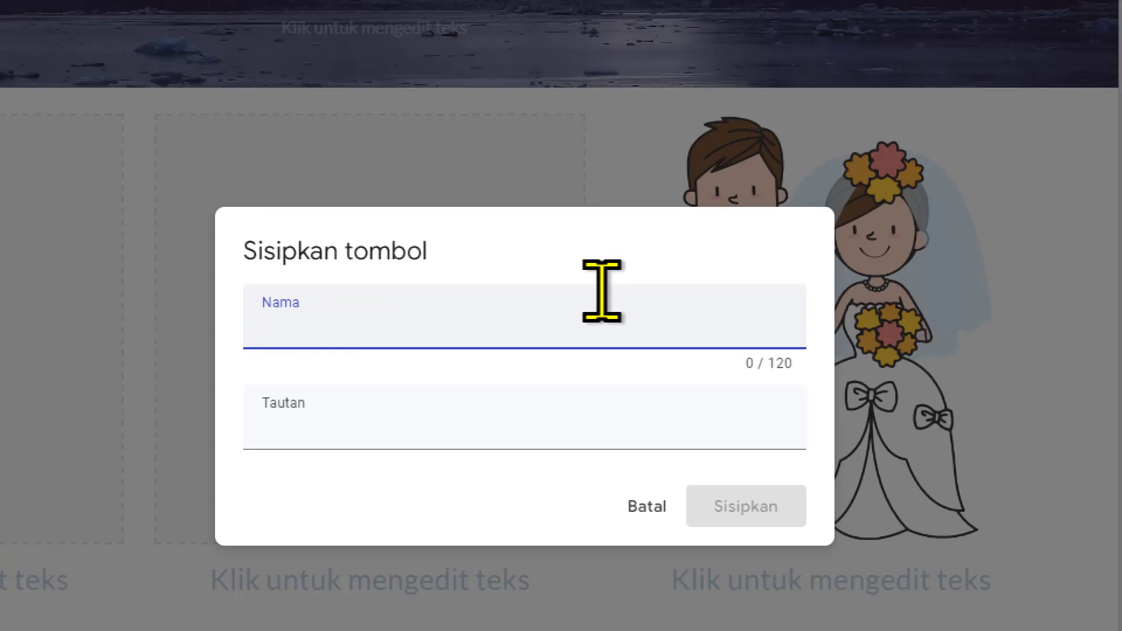
{"action": "type", "text": "Konfirmasi "}
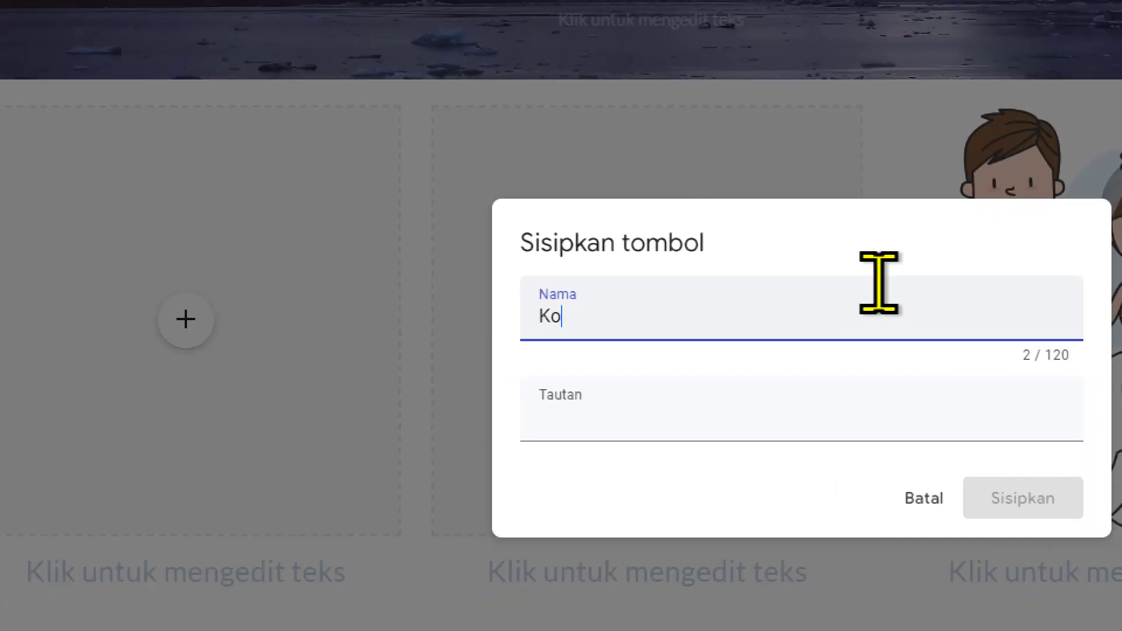
{"action": "type", "text": "WA"}
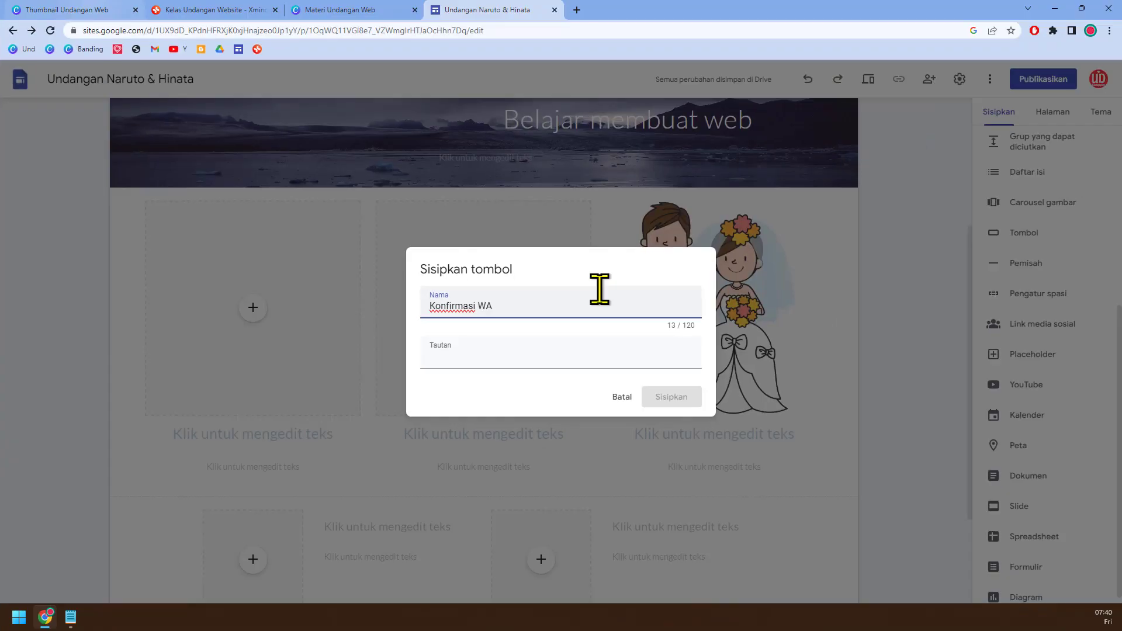
Step: Use the address of the "Thumbnail Undangan Web" Canva design as the button's link and insert the button
{"action": "left_click", "coordinate": [114, 10]}
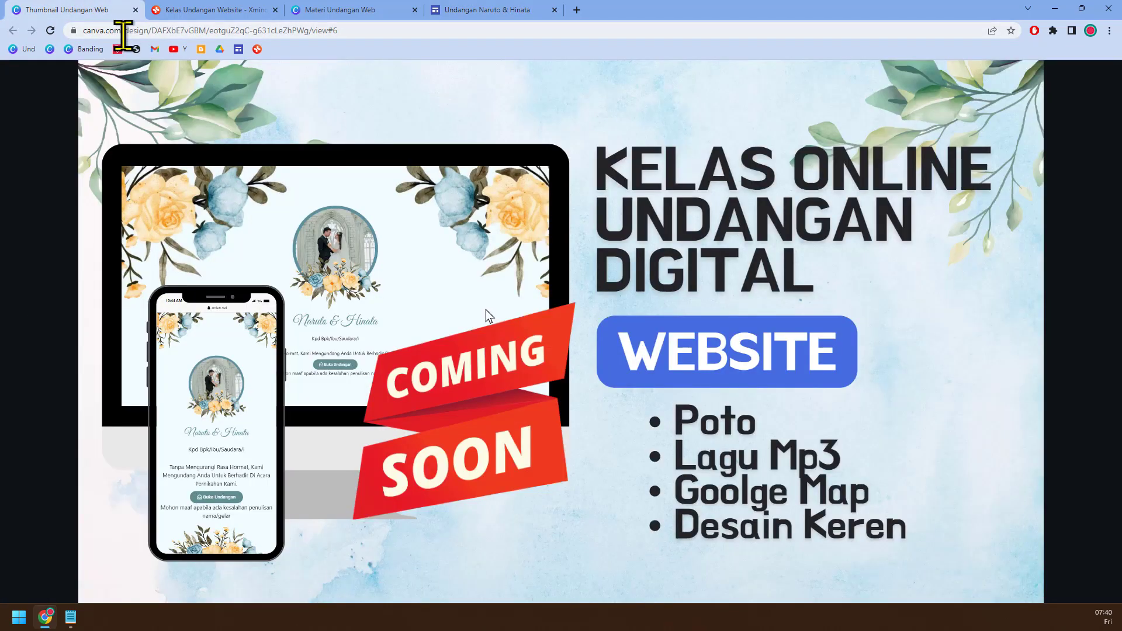
{"action": "left_click", "coordinate": [90, 31]}
{"action": "left_click", "coordinate": [476, 10]}
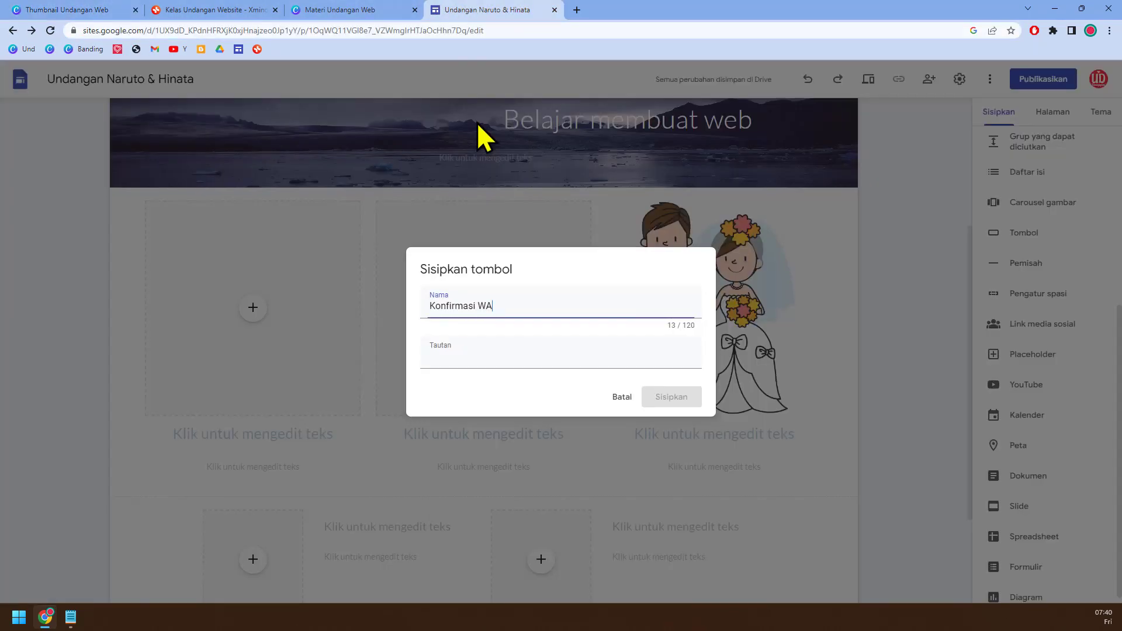
{"action": "left_click", "coordinate": [478, 355]}
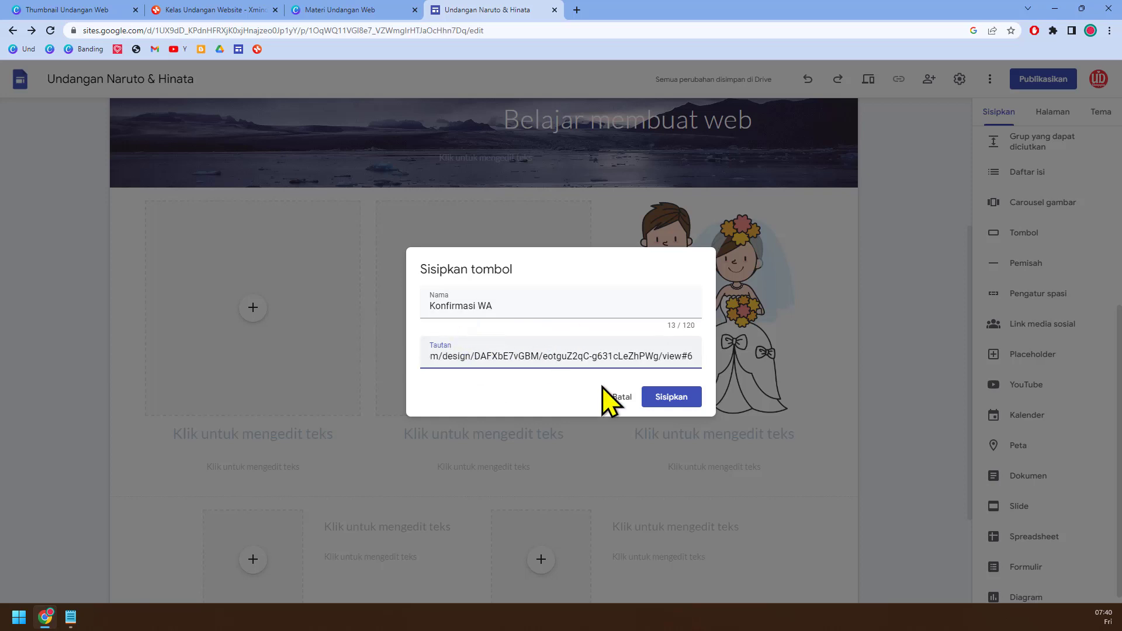
{"action": "left_click", "coordinate": [670, 398]}
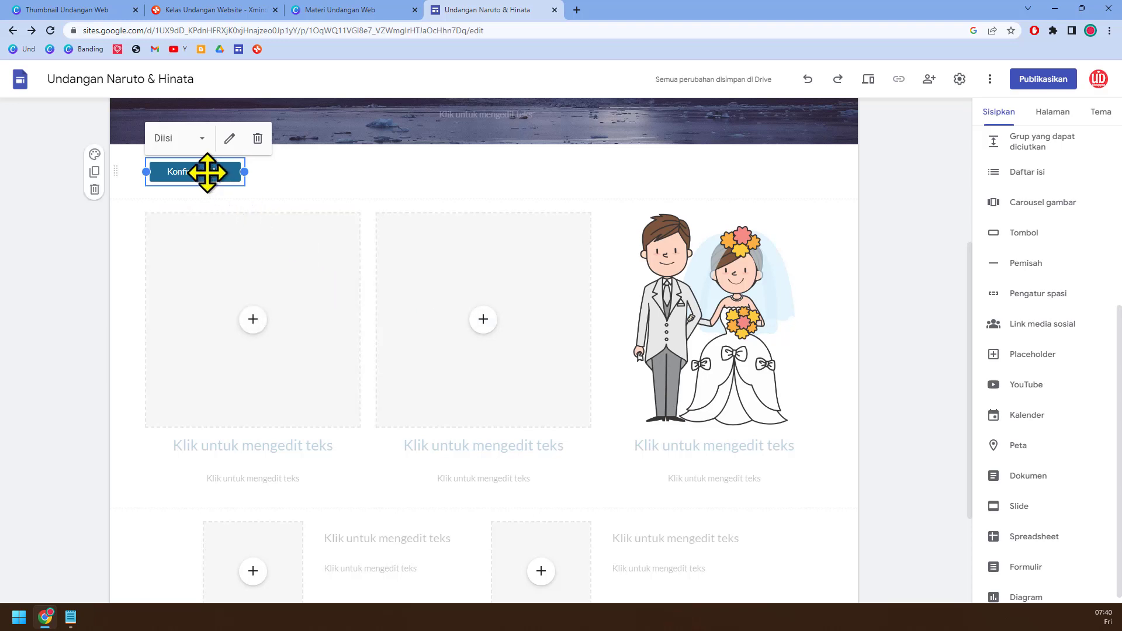
Step: Examine the Konfirmasi WA button's style choices and its name and link settings
{"action": "left_click", "coordinate": [202, 140]}
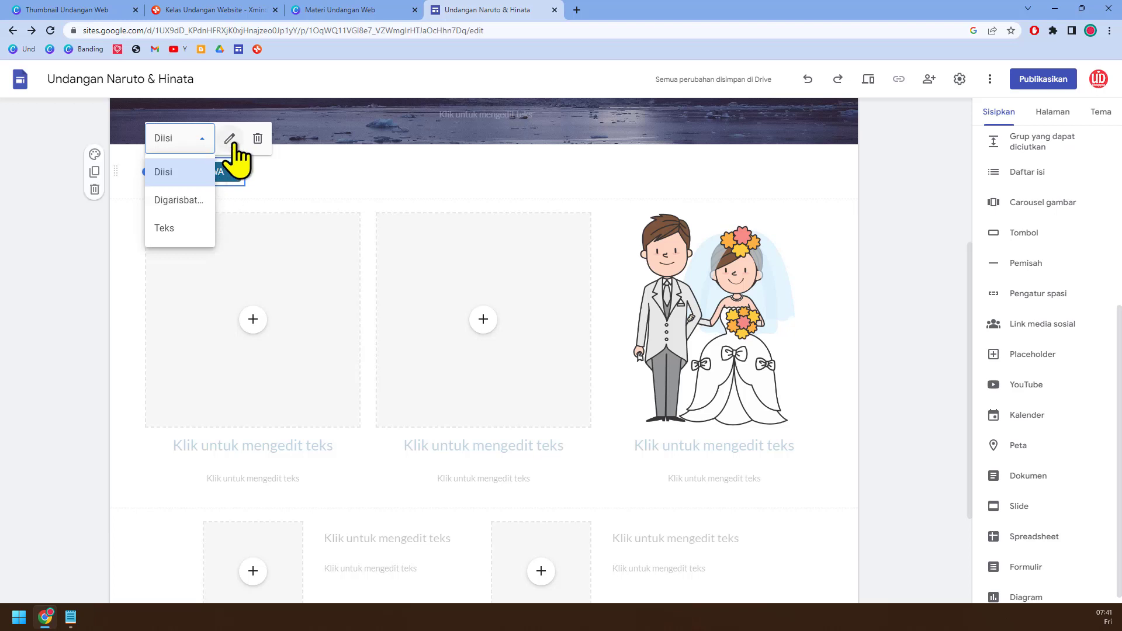
{"action": "left_click", "coordinate": [233, 145]}
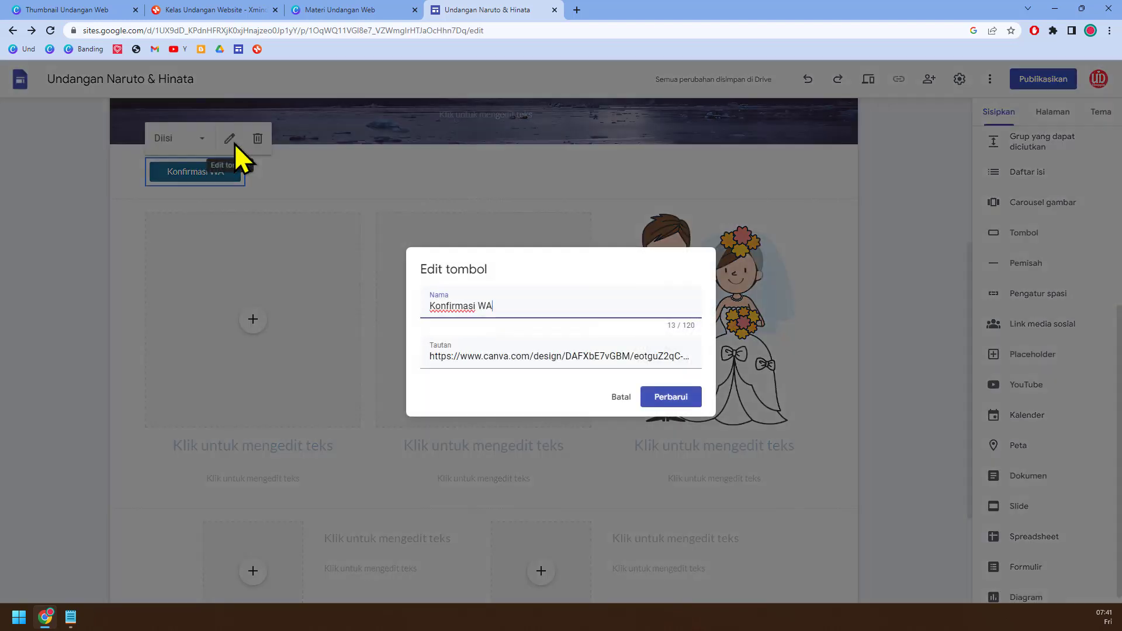
{"action": "left_click", "coordinate": [621, 397]}
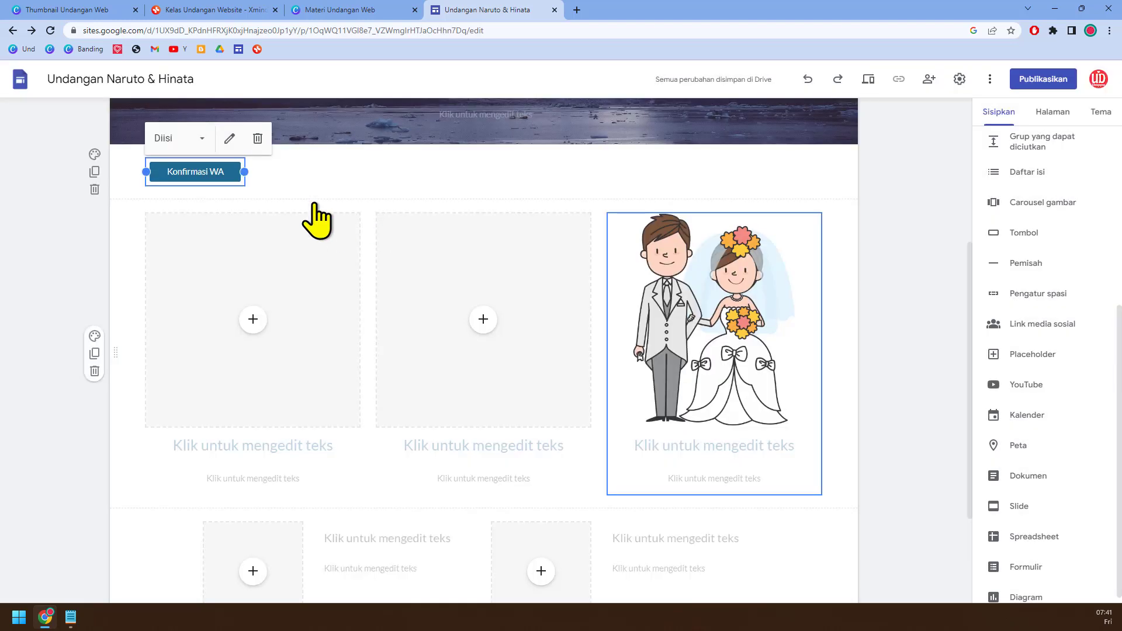
Step: Move the Konfirmasi WA button into the third column, between the wedding couple image and the heading
{"action": "left_click_drag", "start_coordinate": [179, 169], "coordinate": [645, 435]}
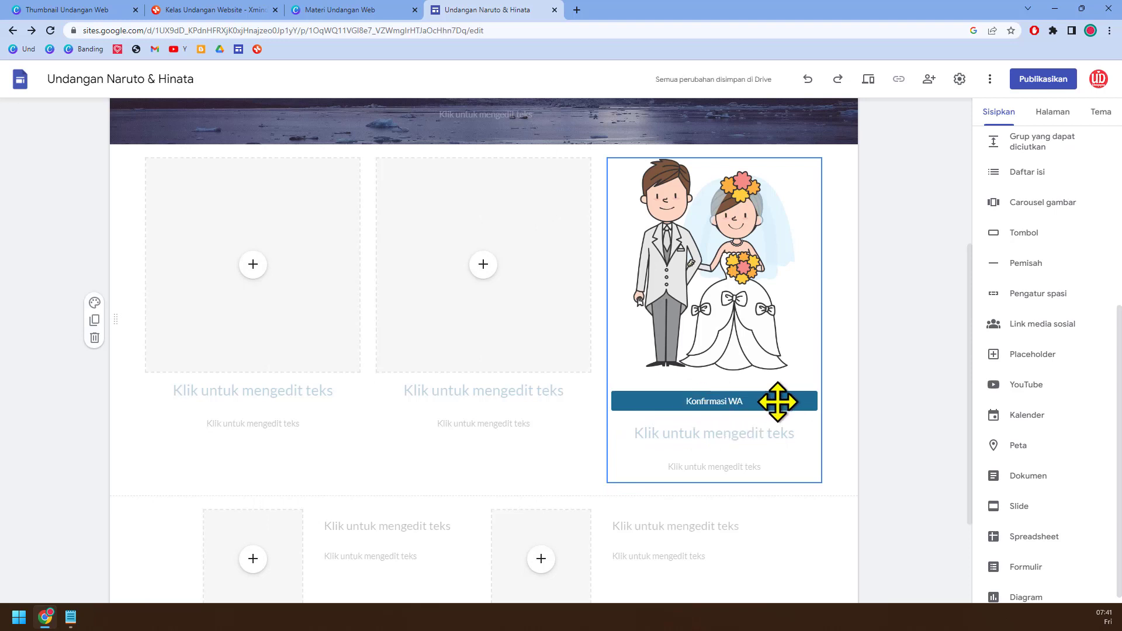
{"action": "left_click_drag", "start_coordinate": [709, 401], "coordinate": [676, 218]}
{"action": "left_click", "coordinate": [753, 399]}
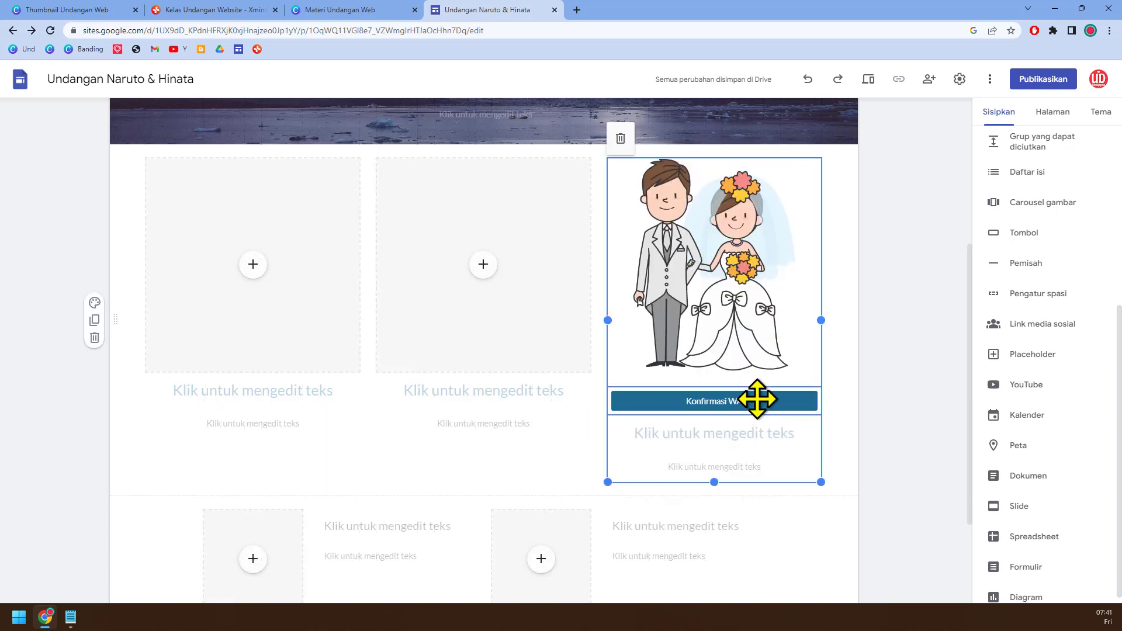
{"action": "left_click", "coordinate": [755, 400]}
{"action": "left_click", "coordinate": [620, 397]}
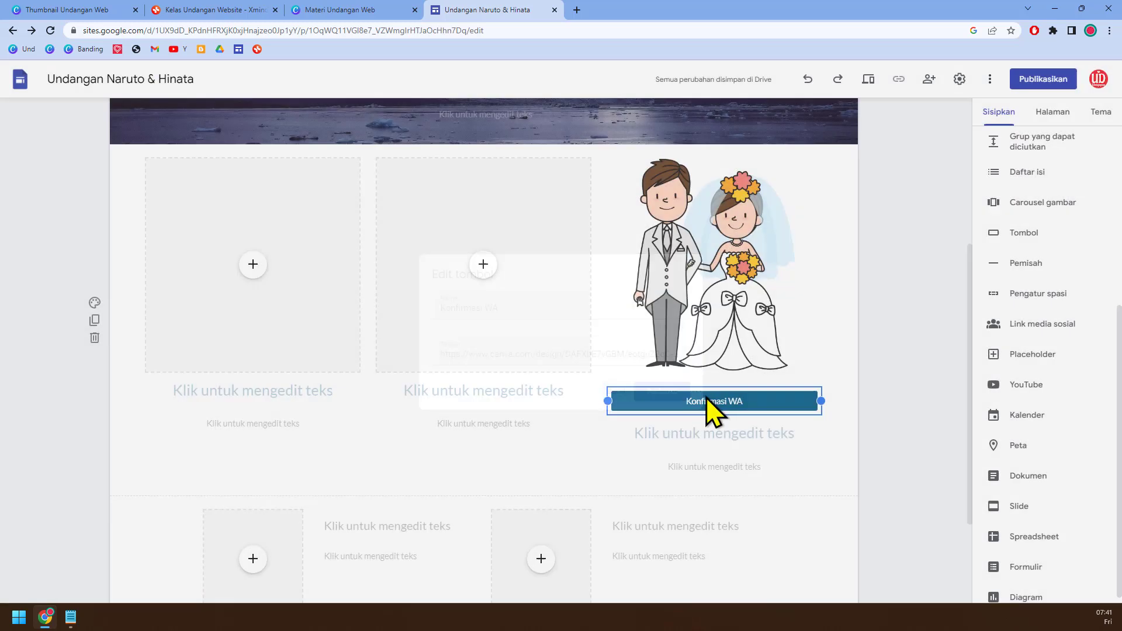
Step: Move the Konfirmasi WA button into the middle column beneath its image placeholder, undoing the accidental stacking of the columns
{"action": "left_click_drag", "start_coordinate": [734, 395], "coordinate": [308, 389]}
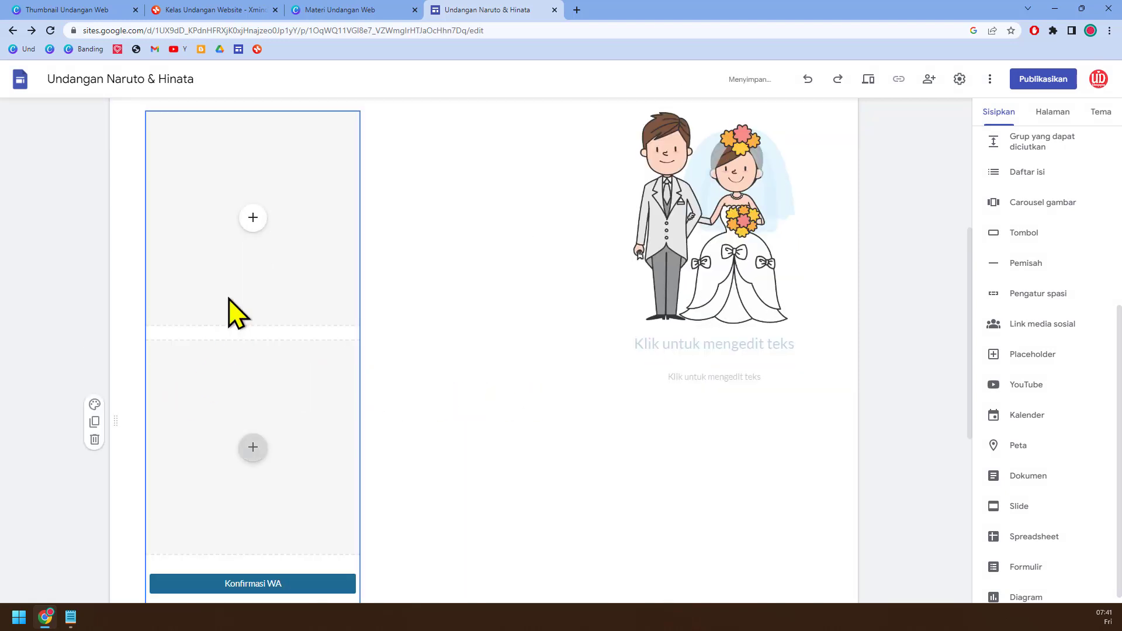
{"action": "left_click", "coordinate": [808, 80]}
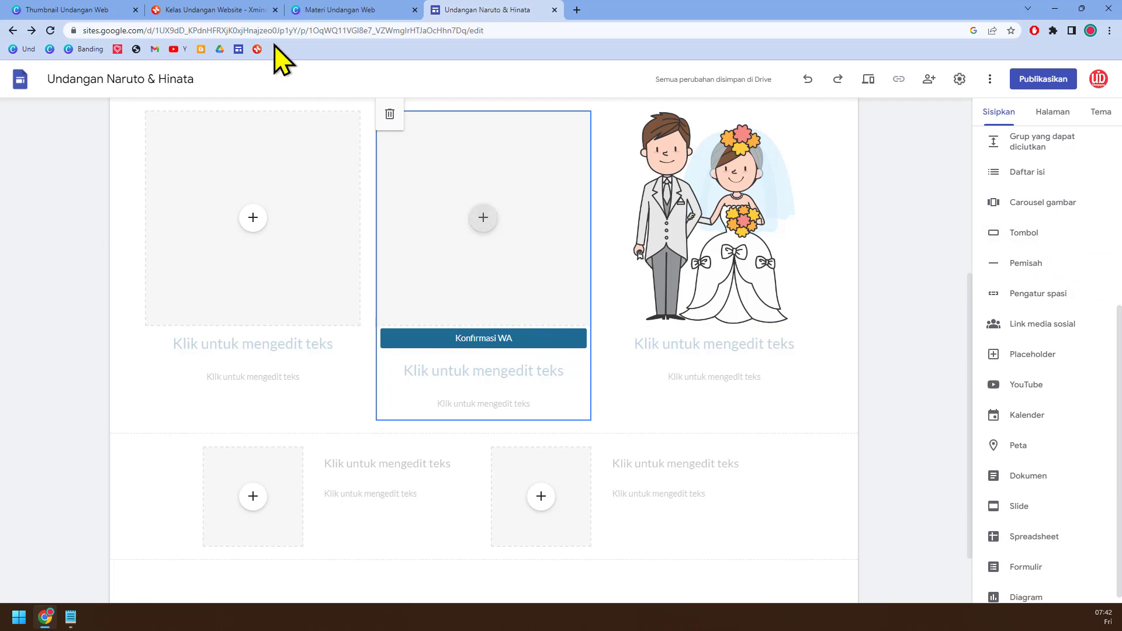
Step: Check the class outline in Xmind, return to the Naruto & Hinata site and examine the first placeholder's insert options
{"action": "left_click", "coordinate": [216, 3]}
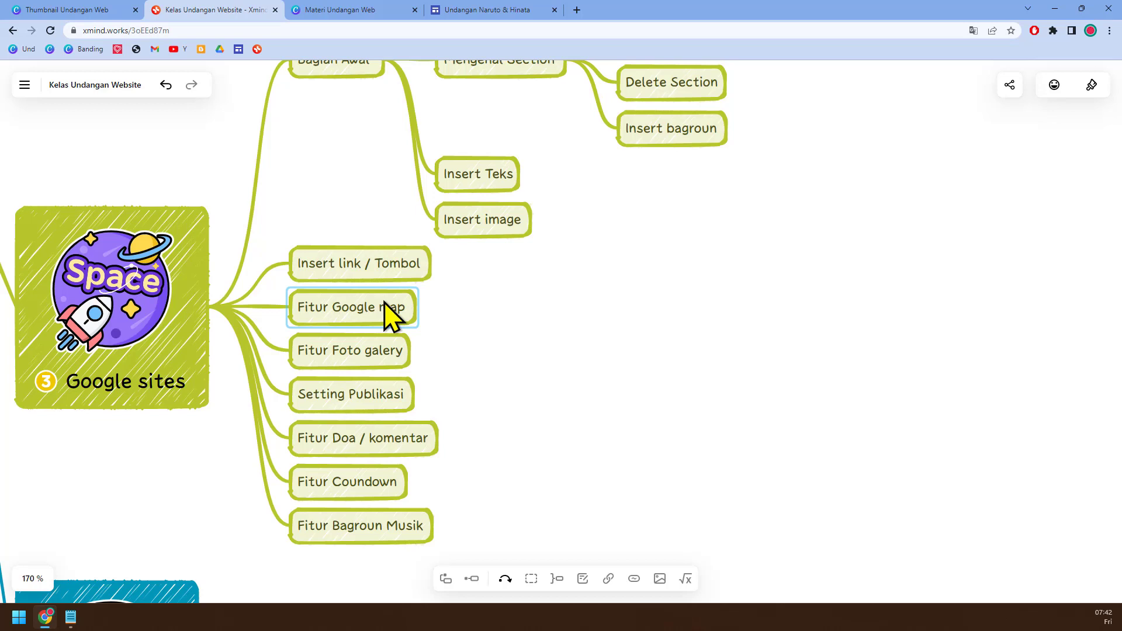
{"action": "left_click", "coordinate": [480, 10]}
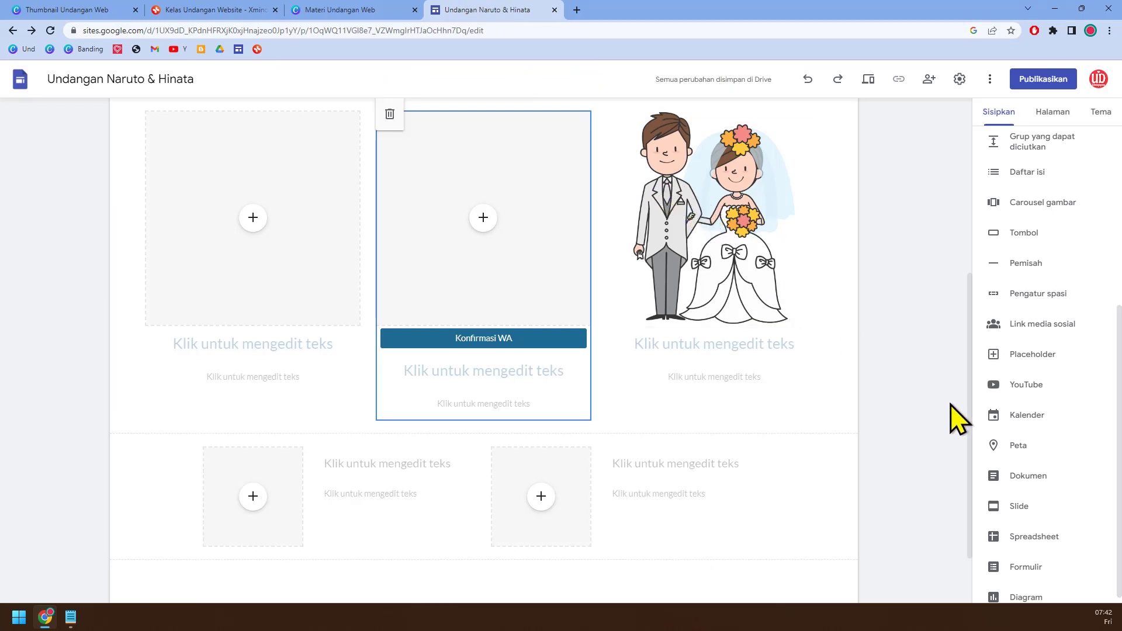
{"action": "scroll", "coordinate": [744, 368], "scroll_direction": "down", "scroll_amount": 1}
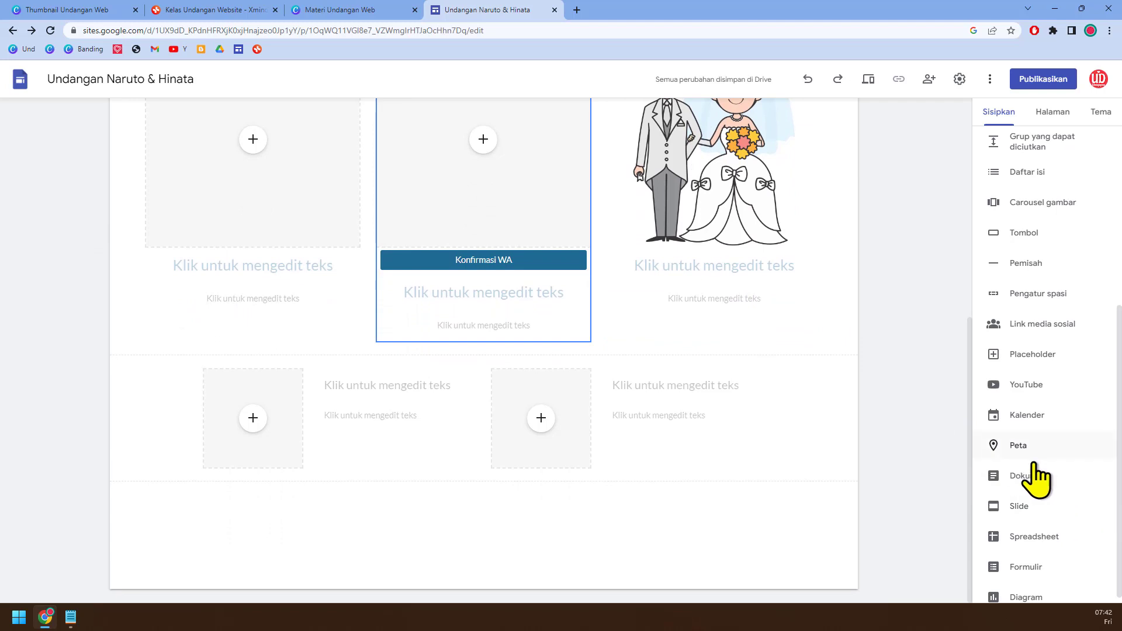
{"action": "scroll", "coordinate": [261, 178], "scroll_direction": "up", "scroll_amount": 1}
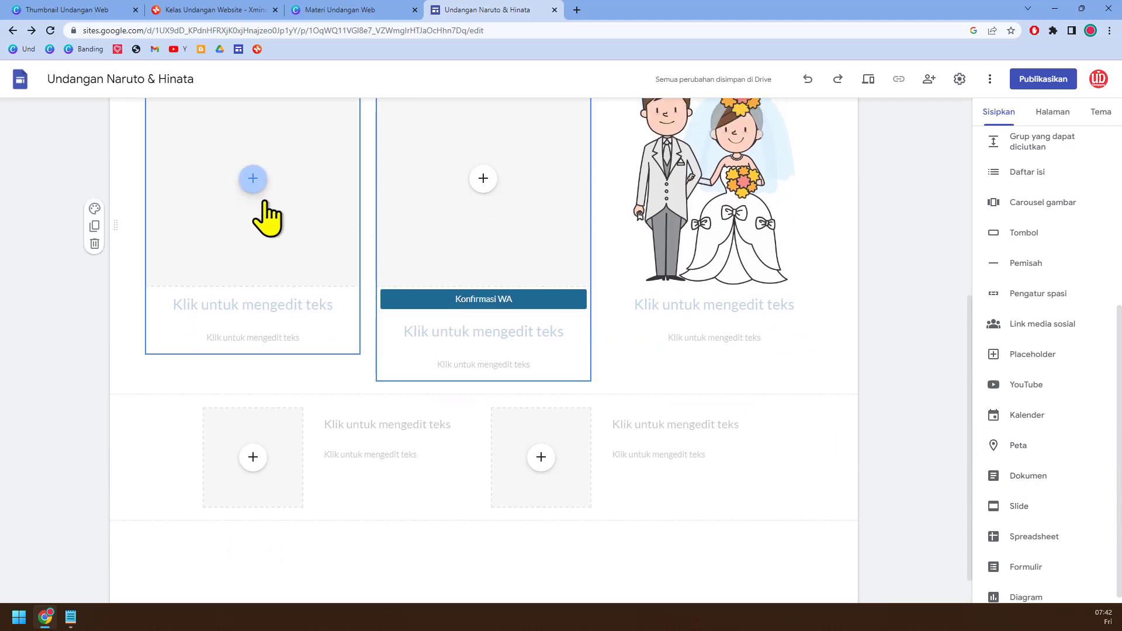
{"action": "scroll", "coordinate": [262, 198], "scroll_direction": "up", "scroll_amount": 1}
{"action": "left_click", "coordinate": [261, 222]}
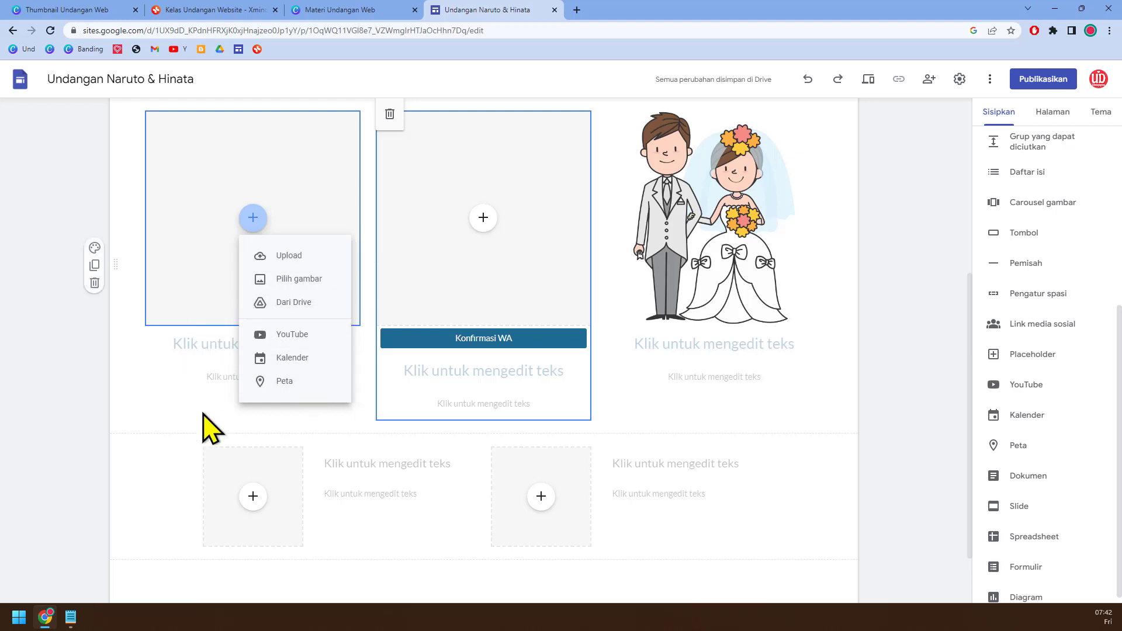
{"action": "left_click", "coordinate": [170, 446]}
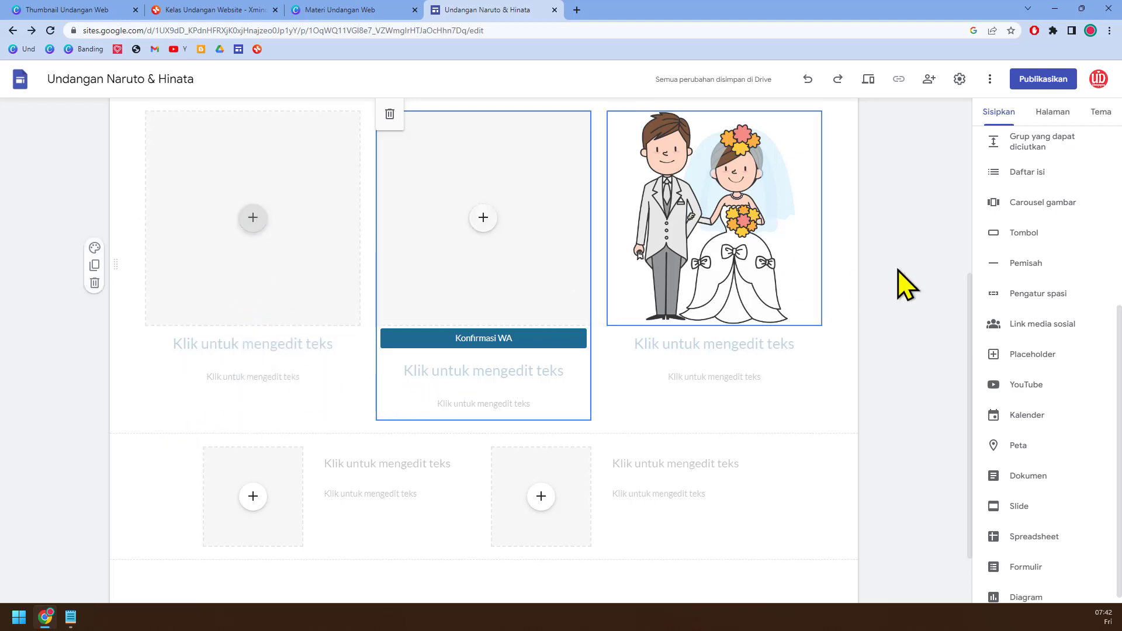
Step: Insert an image-and-text content block below the three-column section and arrange it full width, with the placeholder between heading and body text
{"action": "scroll", "coordinate": [1072, 327], "scroll_direction": "up", "scroll_amount": 3}
{"action": "scroll", "coordinate": [1072, 330], "scroll_direction": "up", "scroll_amount": 2}
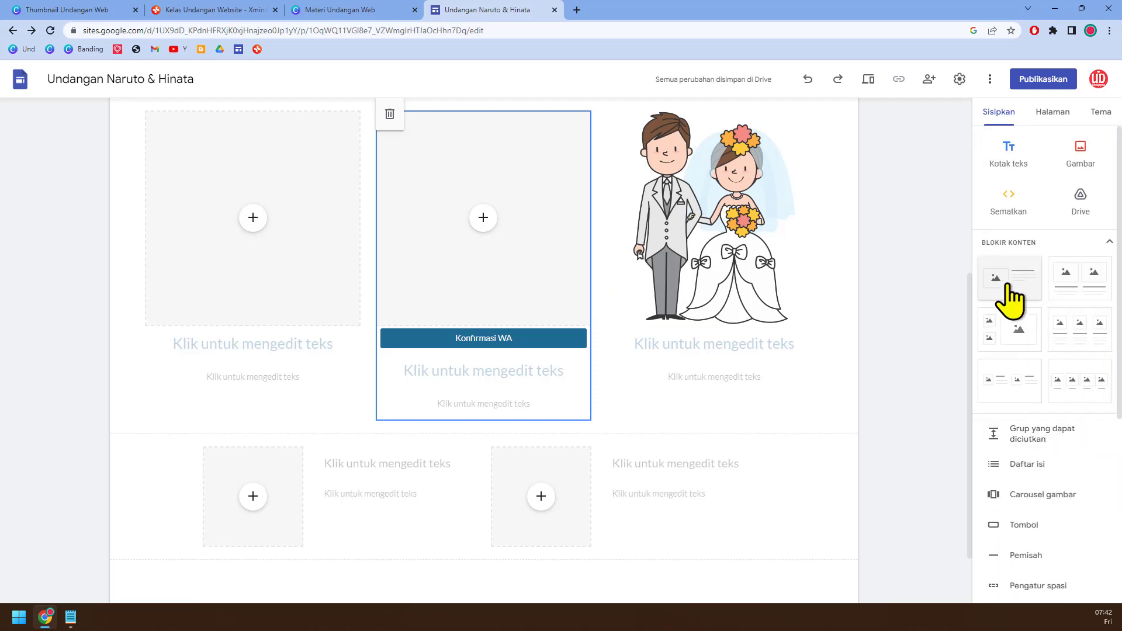
{"action": "left_click_drag", "start_coordinate": [1008, 284], "coordinate": [631, 405]}
{"action": "scroll", "coordinate": [614, 439], "scroll_direction": "down", "scroll_amount": 4}
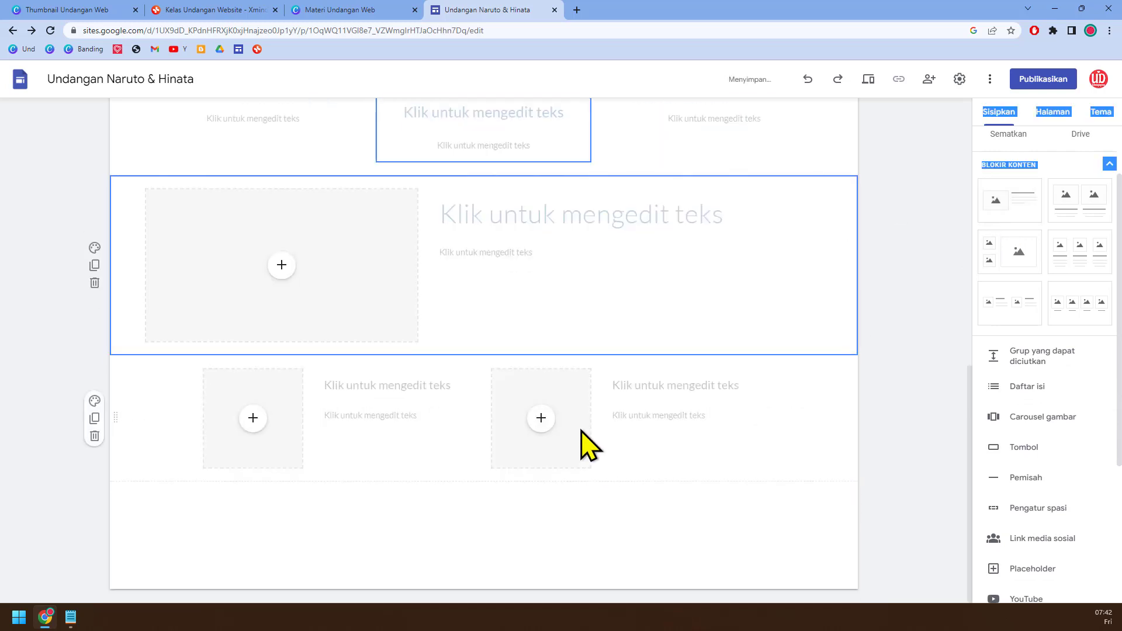
{"action": "left_click_drag", "start_coordinate": [391, 251], "coordinate": [463, 245]}
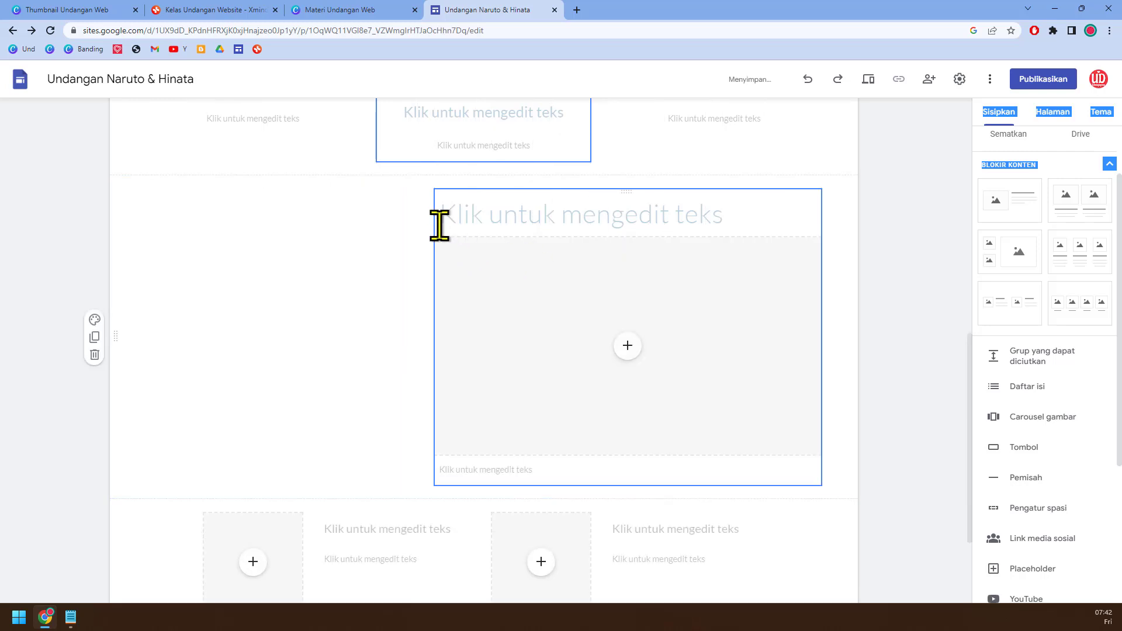
{"action": "left_click_drag", "start_coordinate": [436, 336], "coordinate": [145, 338]}
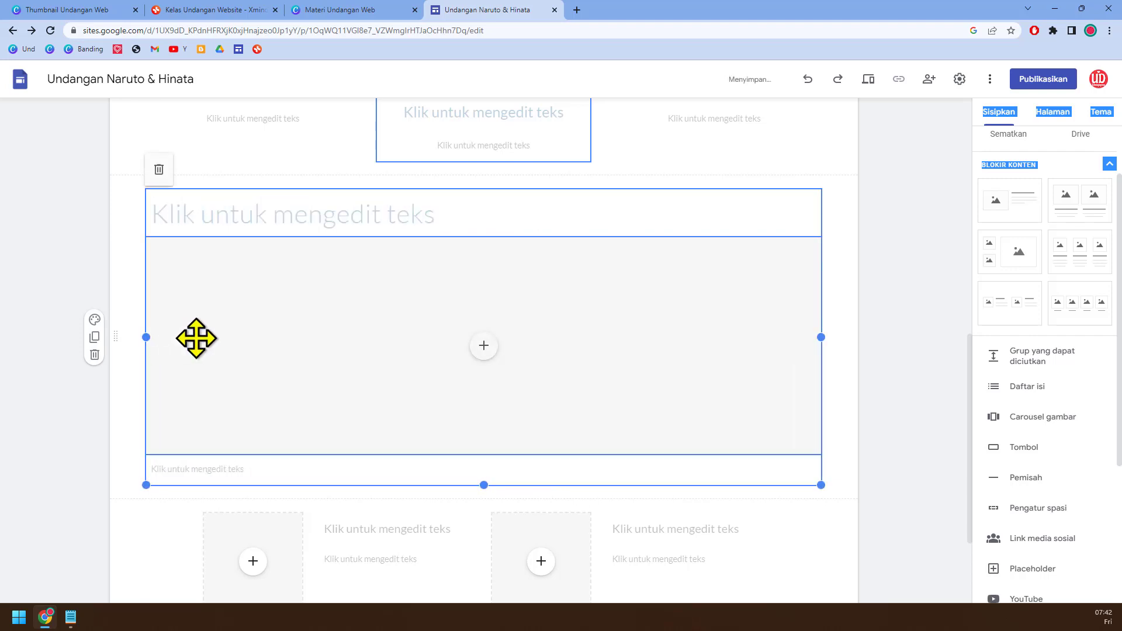
Step: Enter "Peta" as the heading of the full-width content block above the placeholder
{"action": "left_click", "coordinate": [369, 215]}
{"action": "type", "text": "Peta"}
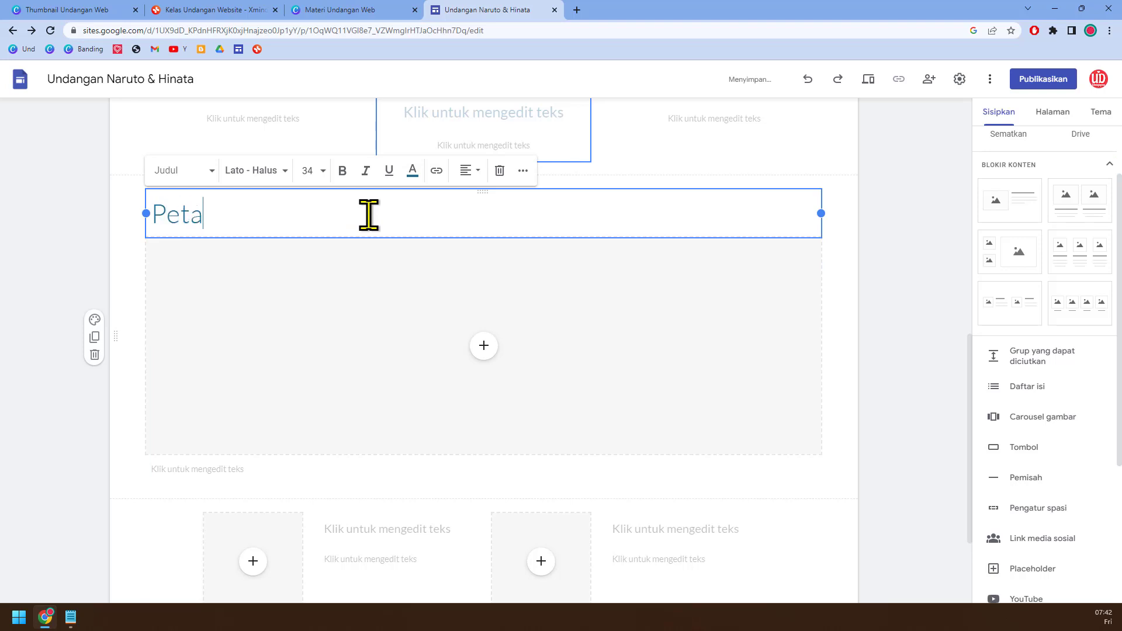
{"action": "left_click", "coordinate": [484, 349]}
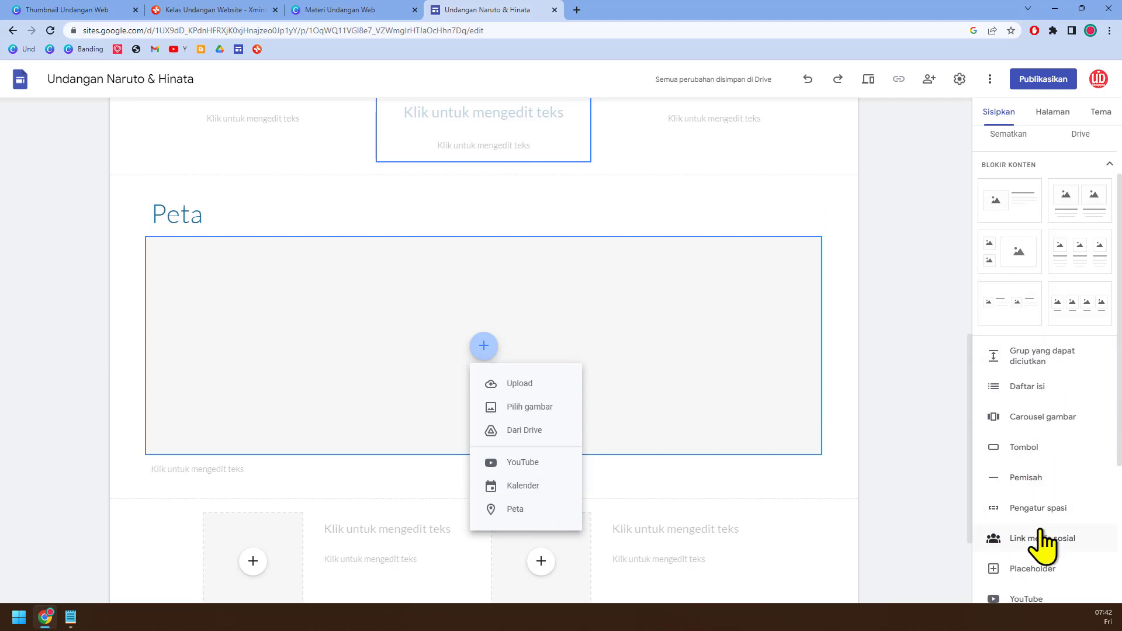
{"action": "scroll", "coordinate": [1039, 546], "scroll_direction": "down", "scroll_amount": 3}
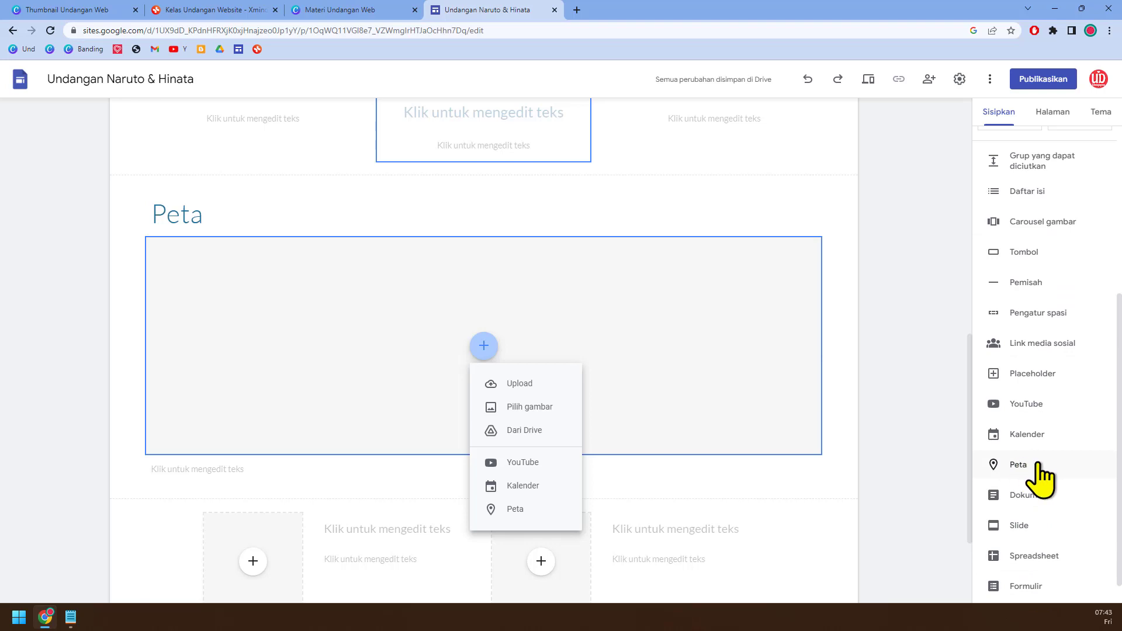
{"action": "left_click", "coordinate": [1040, 478]}
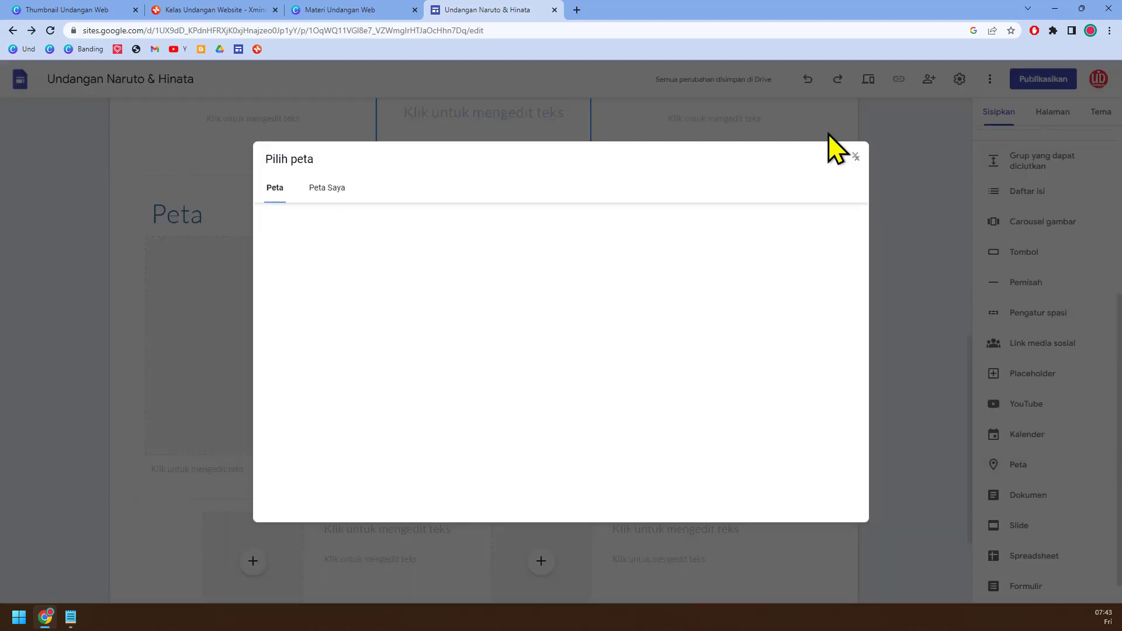
{"action": "left_click", "coordinate": [855, 157]}
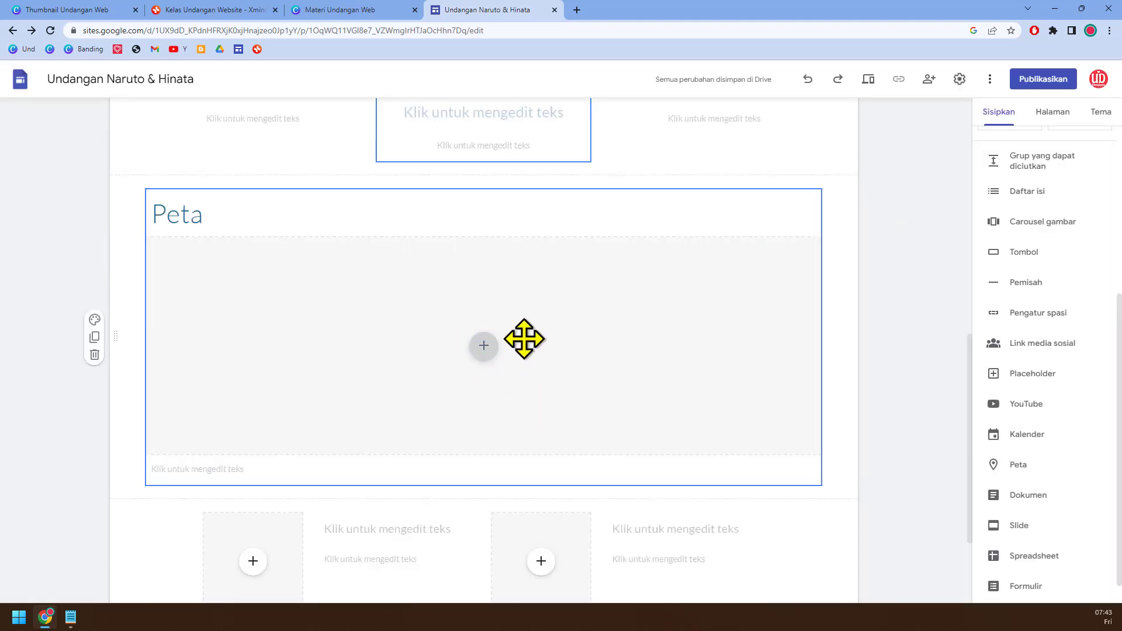
{"action": "scroll", "coordinate": [1087, 263], "scroll_direction": "up", "scroll_amount": 4}
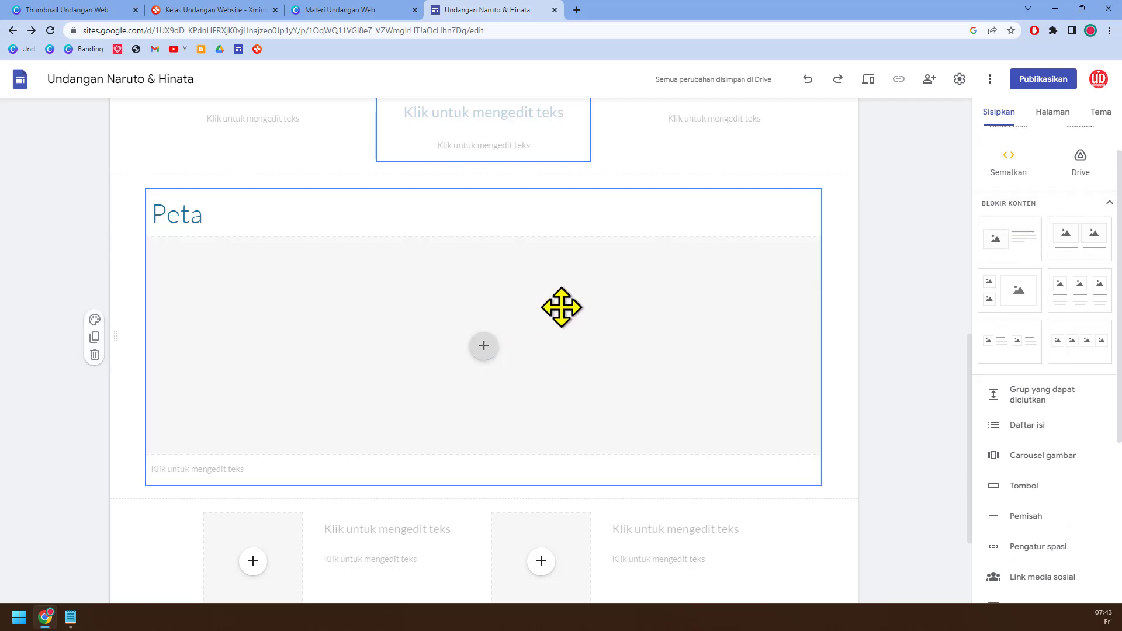
Step: Start inserting a map into the placeholder below the heading, check the saved maps and return to the location search
{"action": "left_click", "coordinate": [483, 351]}
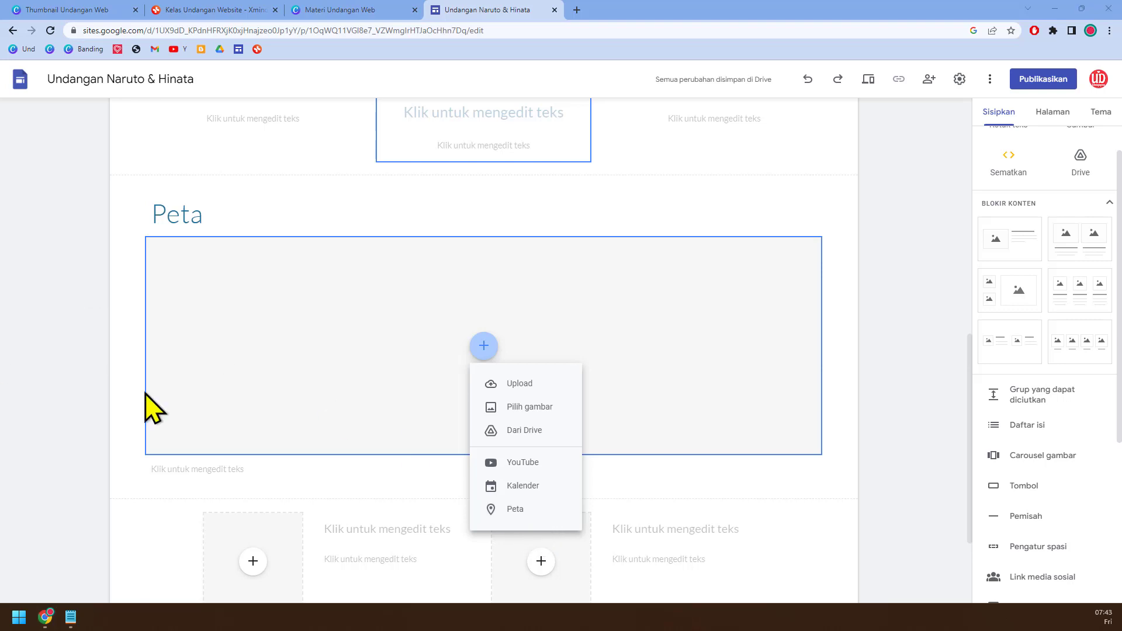
{"action": "left_click", "coordinate": [519, 506]}
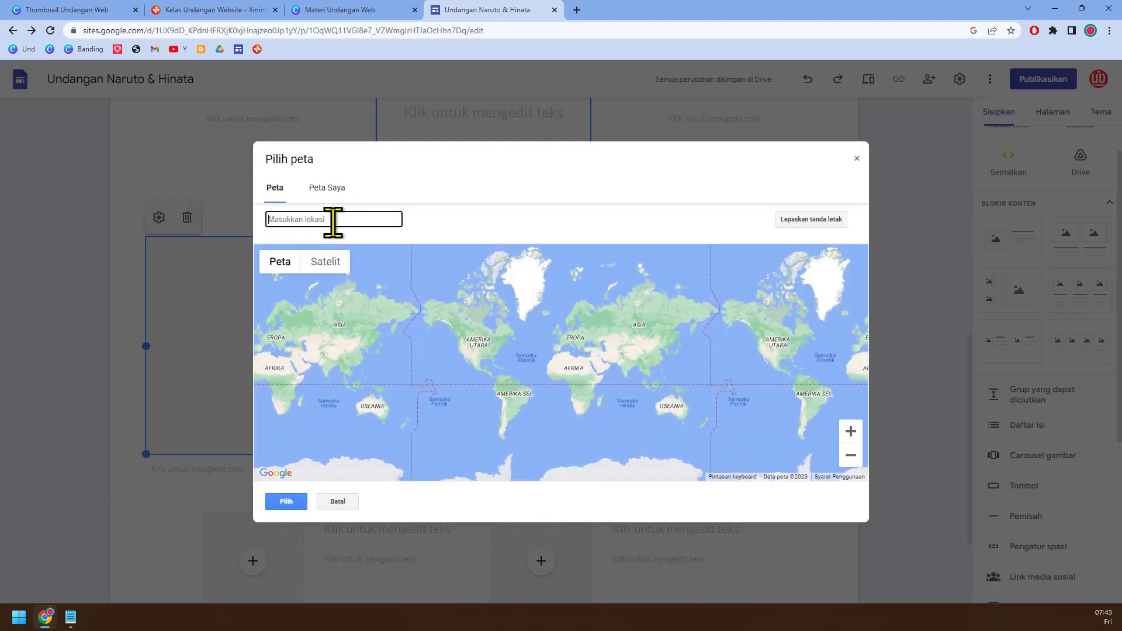
{"action": "left_click", "coordinate": [342, 186]}
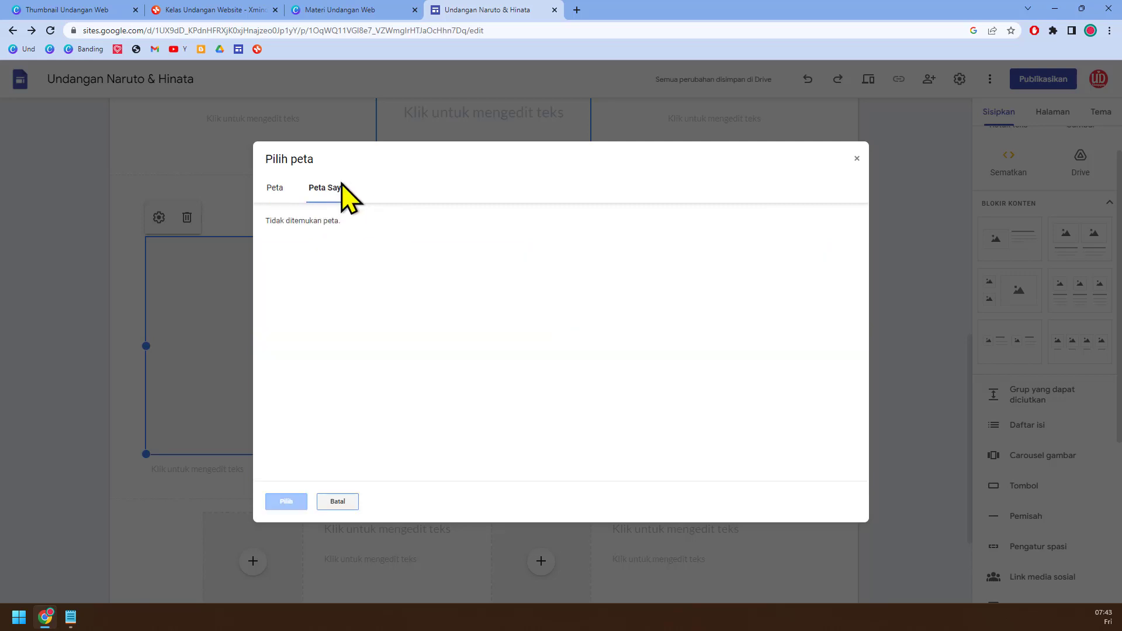
{"action": "left_click", "coordinate": [274, 188]}
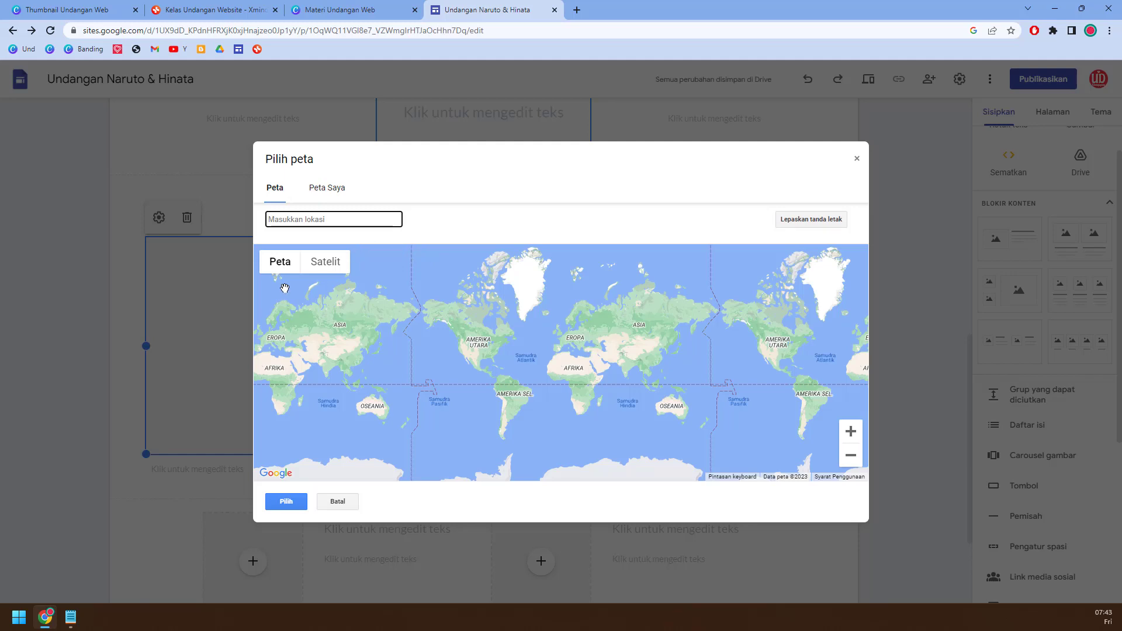
Step: Search the web for "google map" in a new browser tab and open Google Maps
{"action": "left_click", "coordinate": [577, 9]}
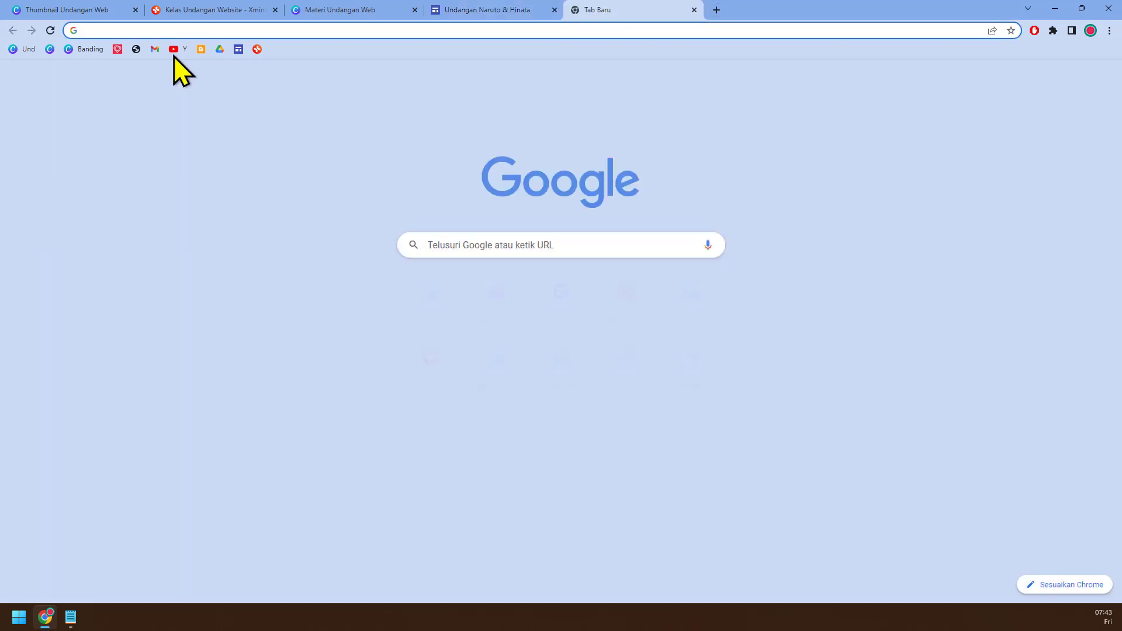
{"action": "type", "text": "google map"}
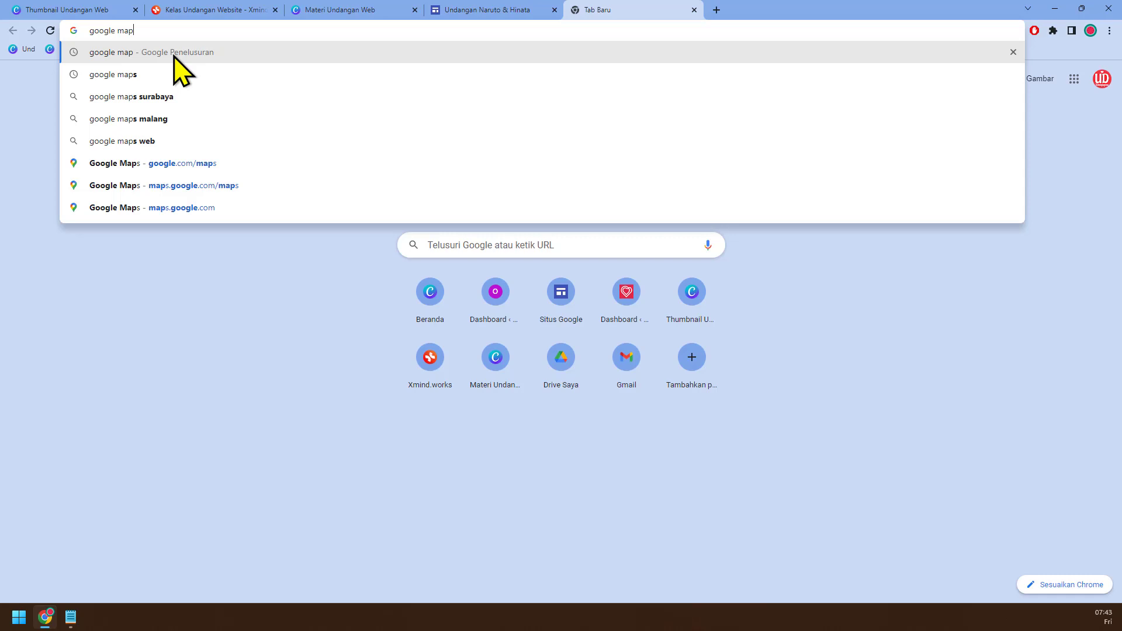
{"action": "key", "text": "Return"}
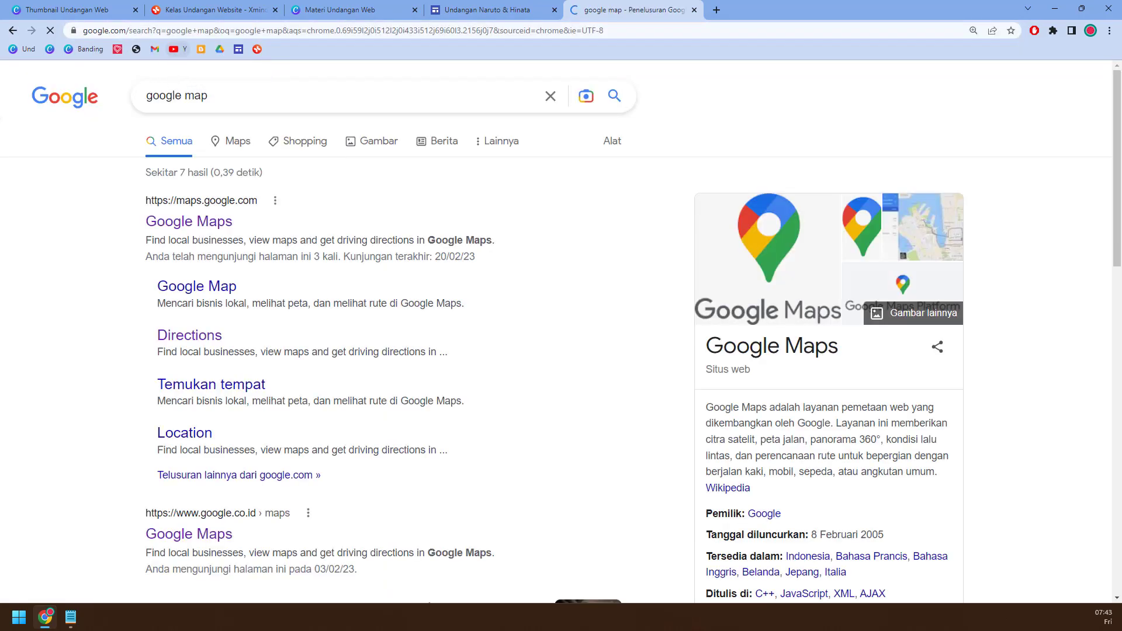
{"action": "left_click", "coordinate": [216, 231]}
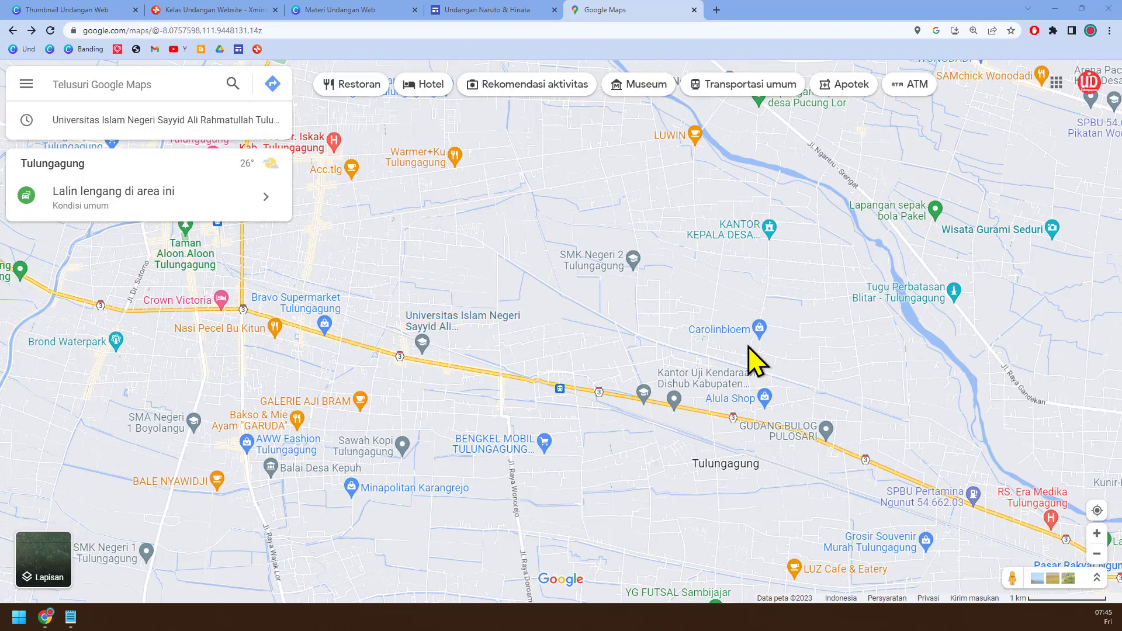
Step: Locate Universitas Islam Negeri Sayyid Ali Rahmatullah Tulungagung on the map and copy its Plus Code
{"action": "left_click", "coordinate": [1098, 513]}
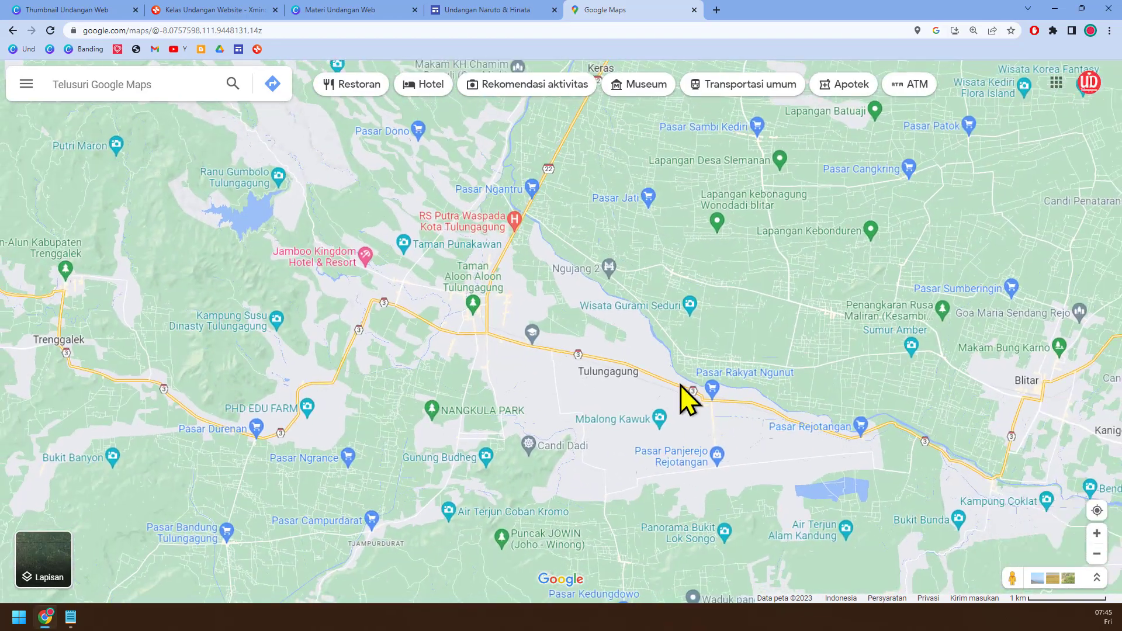
{"action": "scroll", "coordinate": [583, 362], "scroll_direction": "up", "scroll_amount": 3}
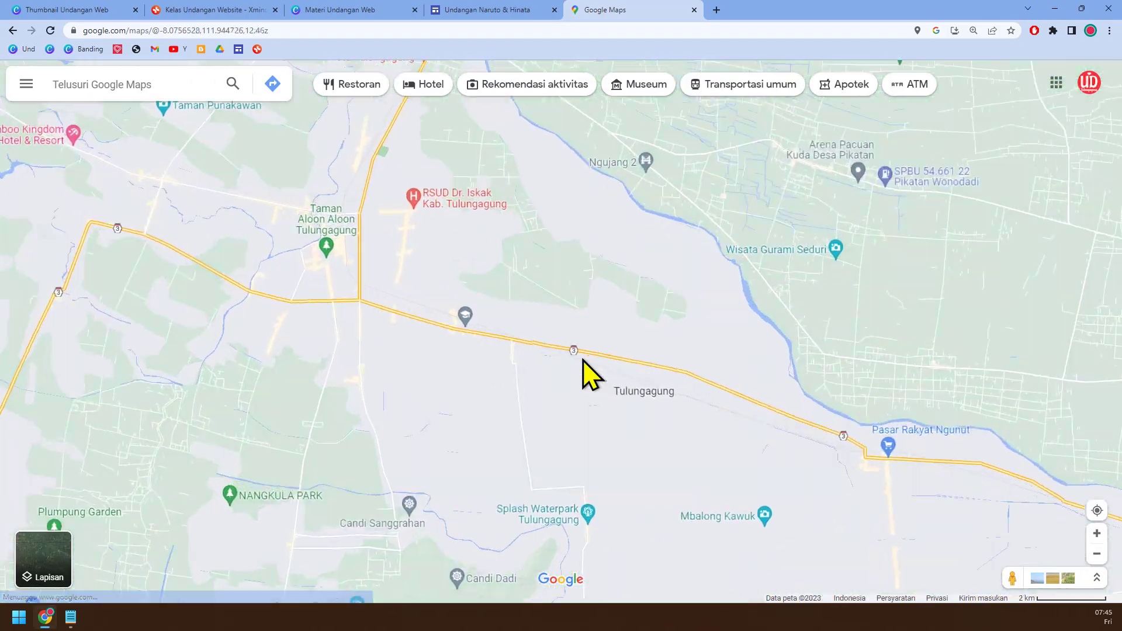
{"action": "scroll", "coordinate": [583, 360], "scroll_direction": "up", "scroll_amount": 5}
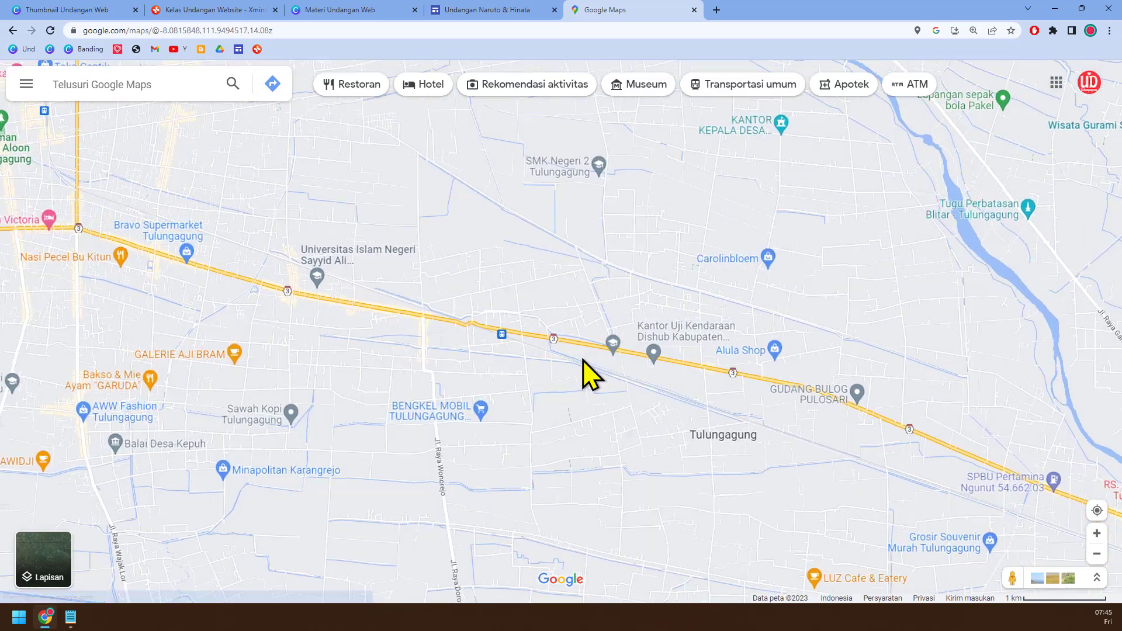
{"action": "left_click_drag", "start_coordinate": [368, 346], "coordinate": [426, 346]}
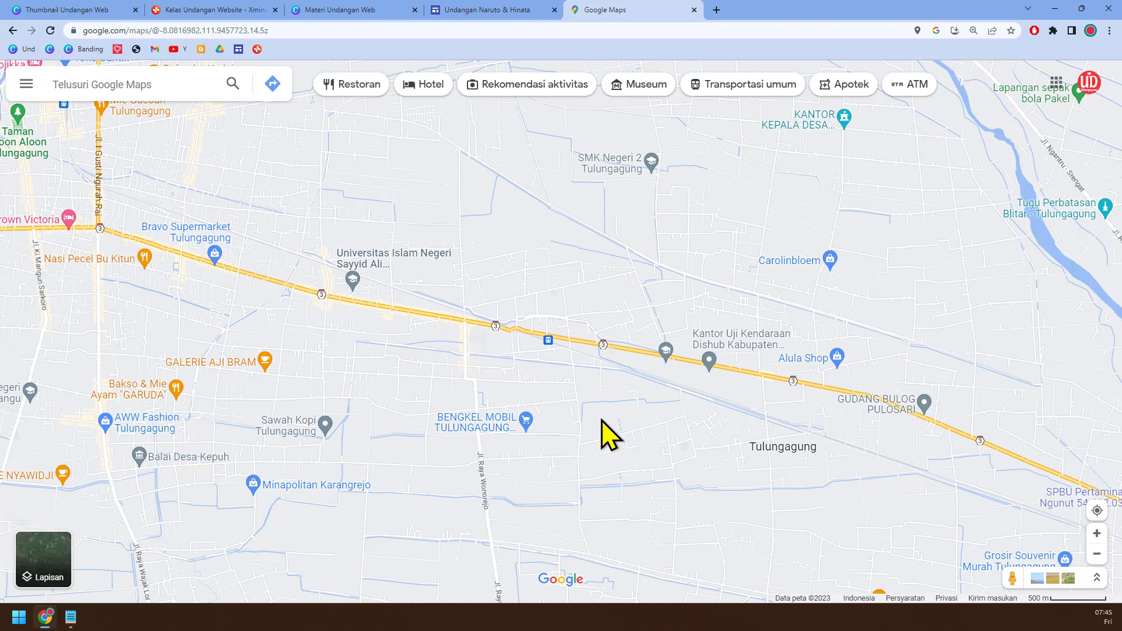
{"action": "left_click", "coordinate": [353, 283]}
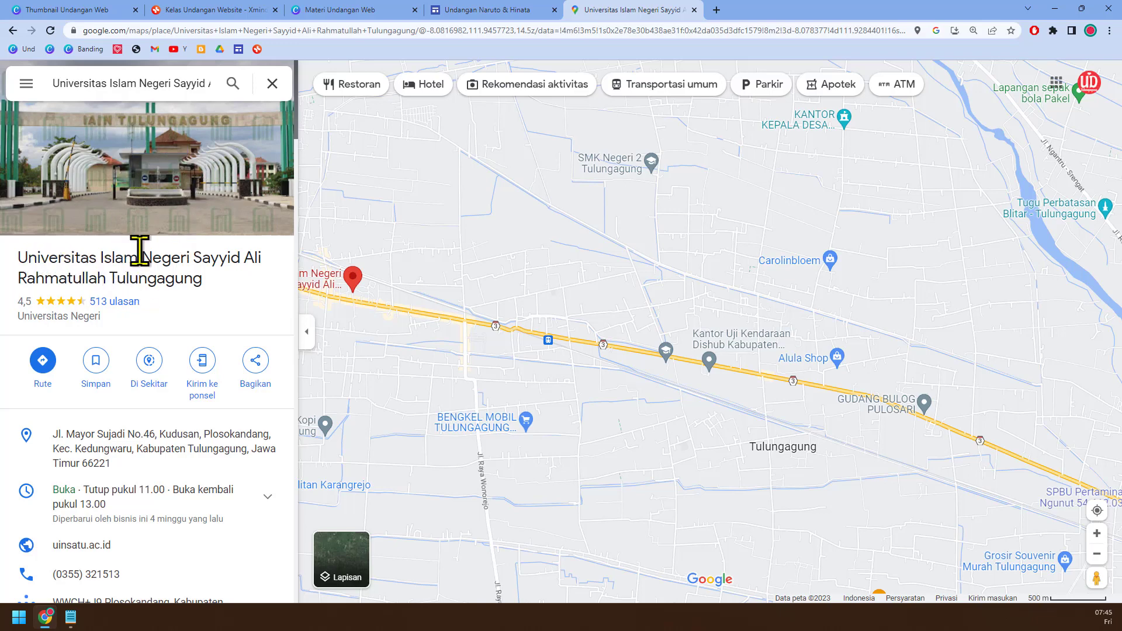
{"action": "scroll", "coordinate": [140, 250], "scroll_direction": "down", "scroll_amount": 5}
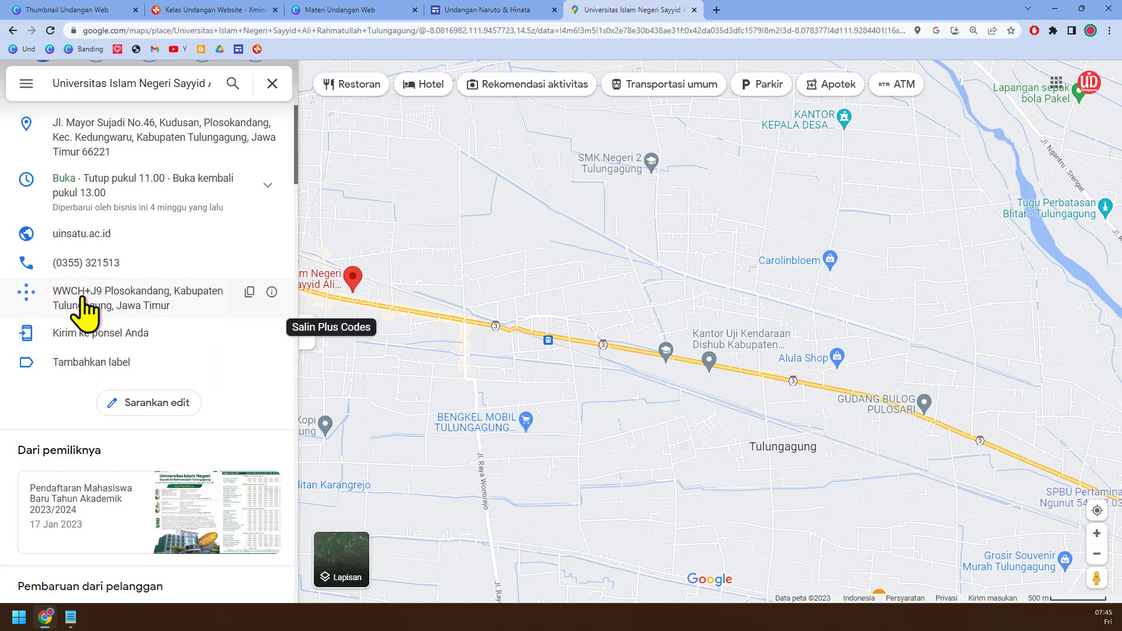
{"action": "left_click", "coordinate": [250, 292]}
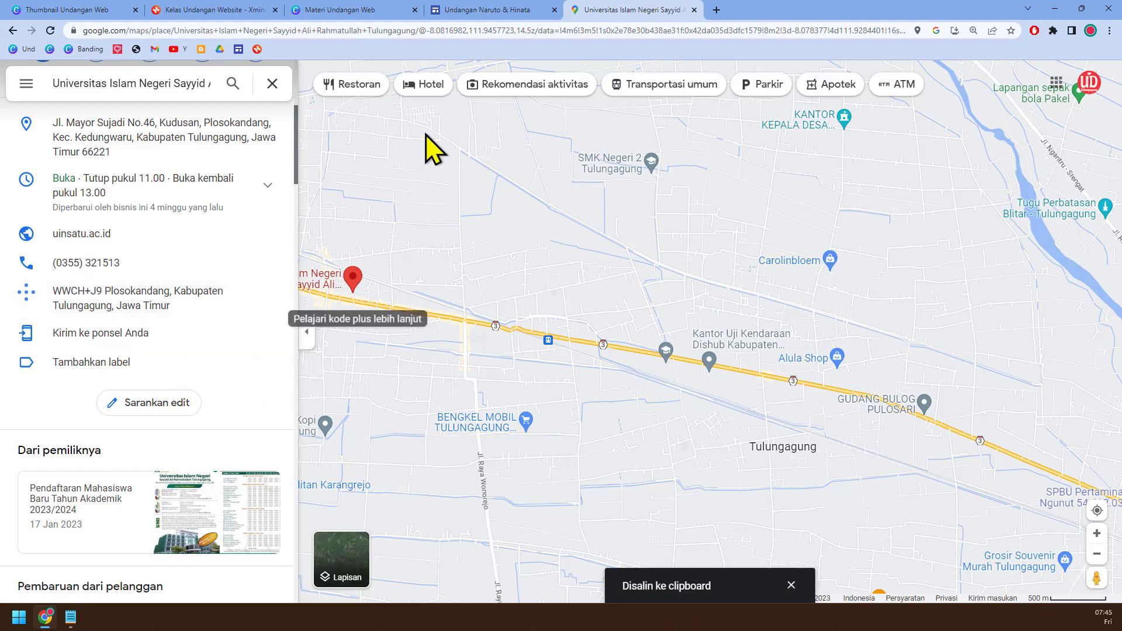
Step: Return to the invitation site, insert the map found with the copied Plus Code into the placeholder, and recheck the code's source in Google Maps
{"action": "left_click", "coordinate": [467, 10]}
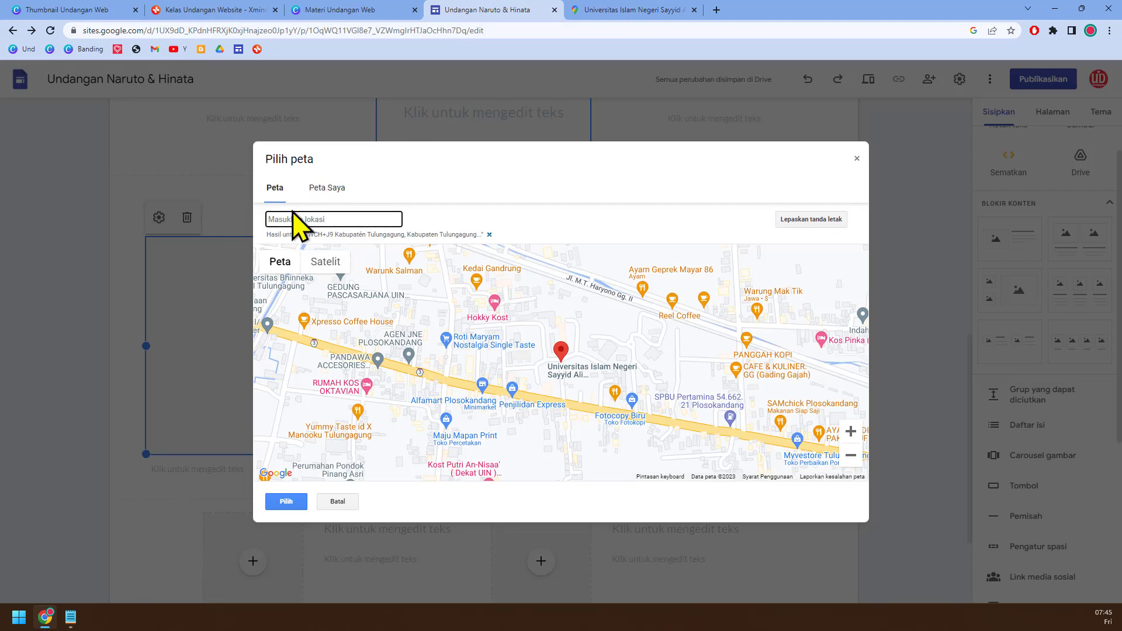
{"action": "key", "text": "ctrl+v"}
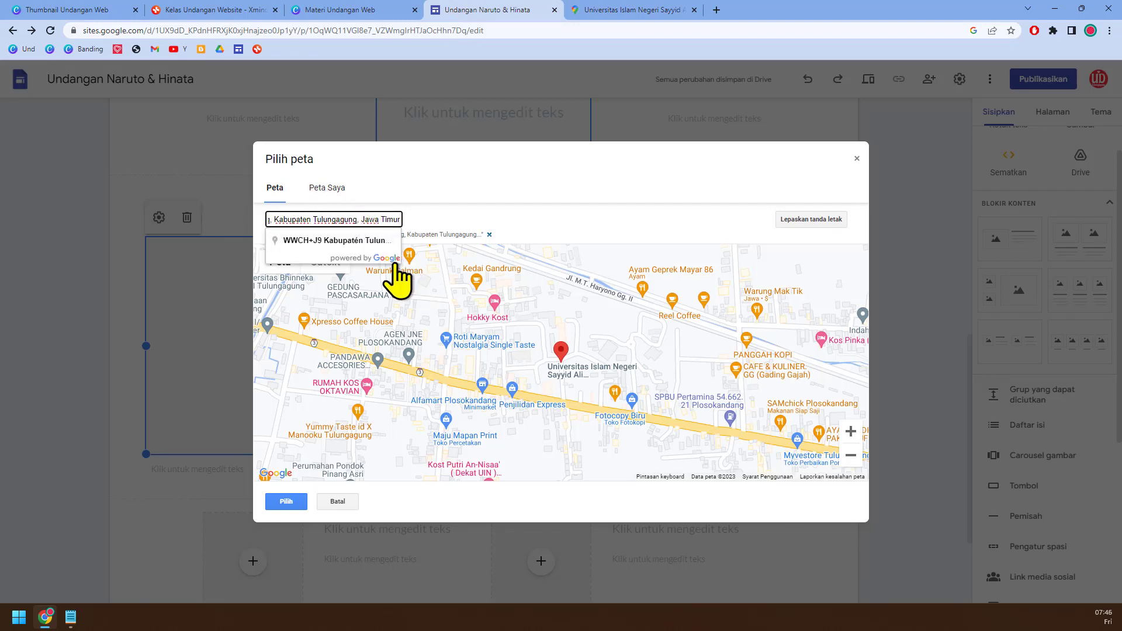
{"action": "left_click", "coordinate": [316, 241]}
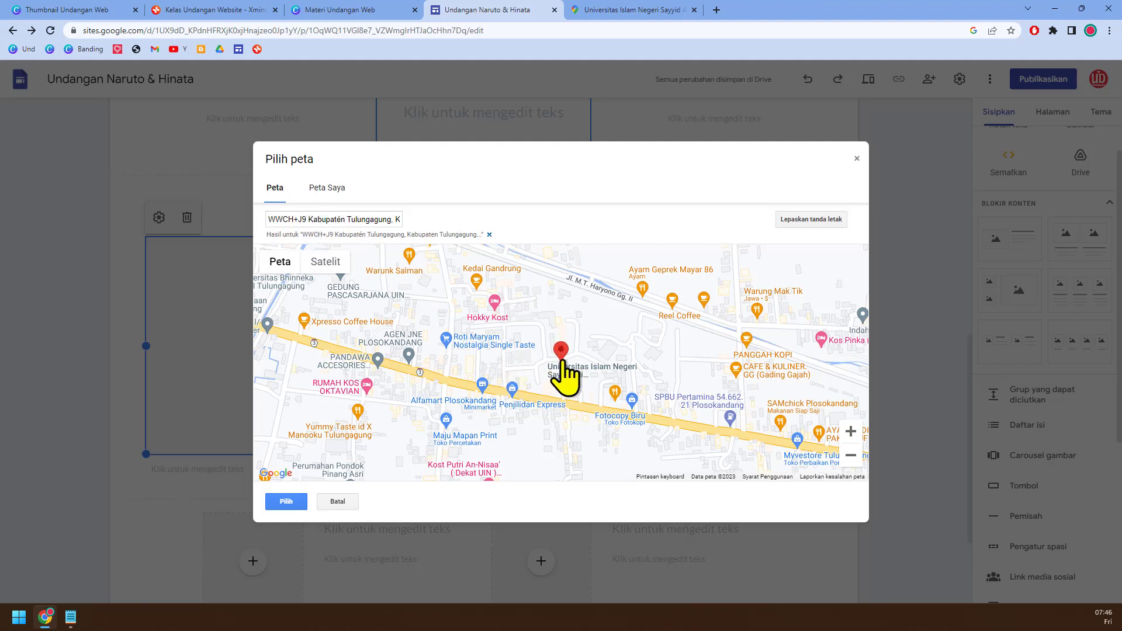
{"action": "mouse_move", "coordinate": [418, 362]}
{"action": "left_mouse_down"}
{"action": "mouse_move", "coordinate": [469, 346]}
{"action": "mouse_move", "coordinate": [689, 358]}
{"action": "left_mouse_up"}
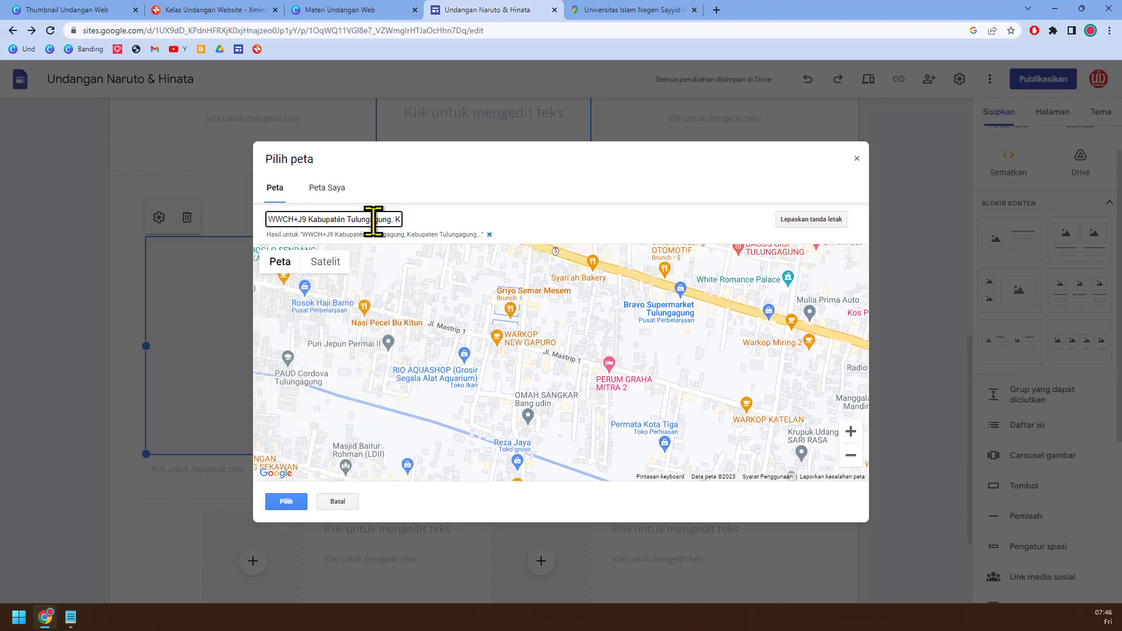
{"action": "key", "text": "Return"}
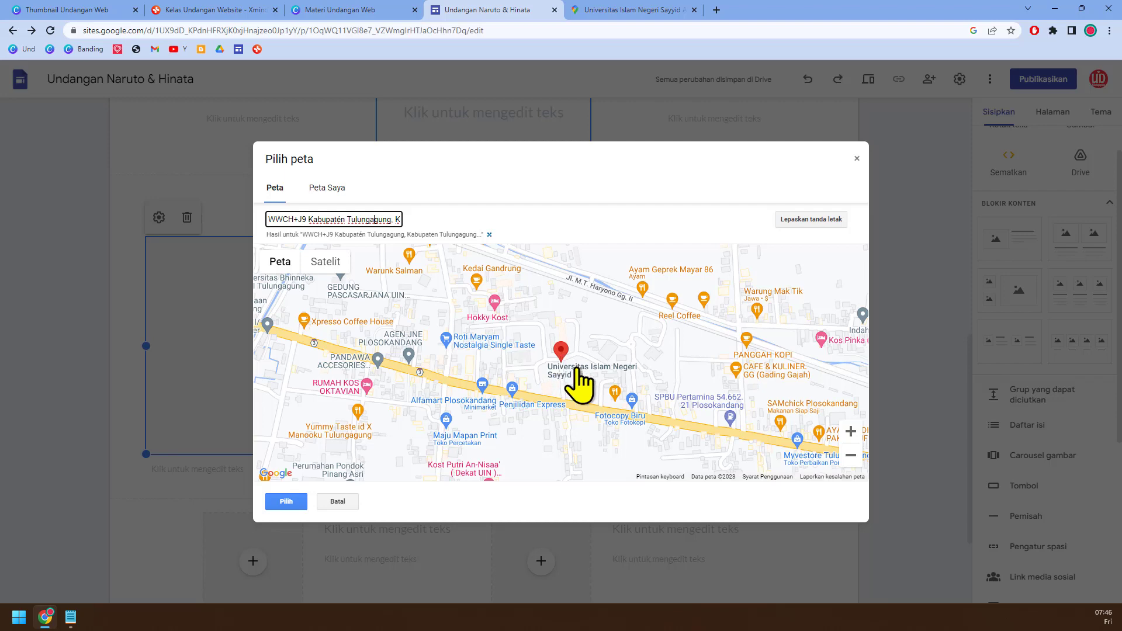
{"action": "left_click", "coordinate": [291, 503]}
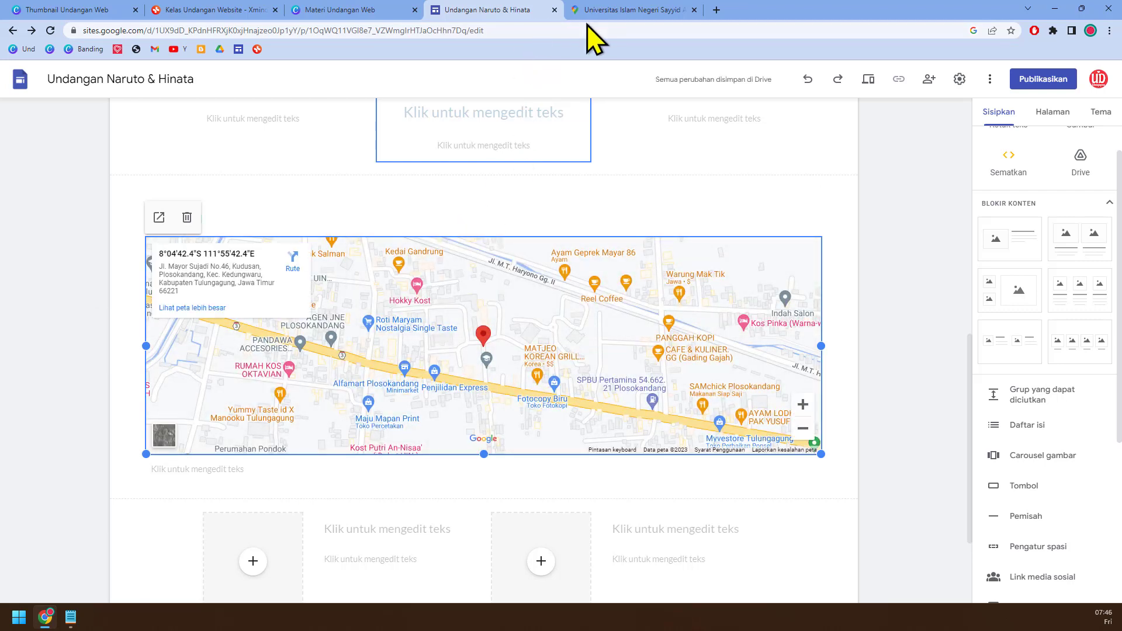
{"action": "left_click", "coordinate": [597, 11]}
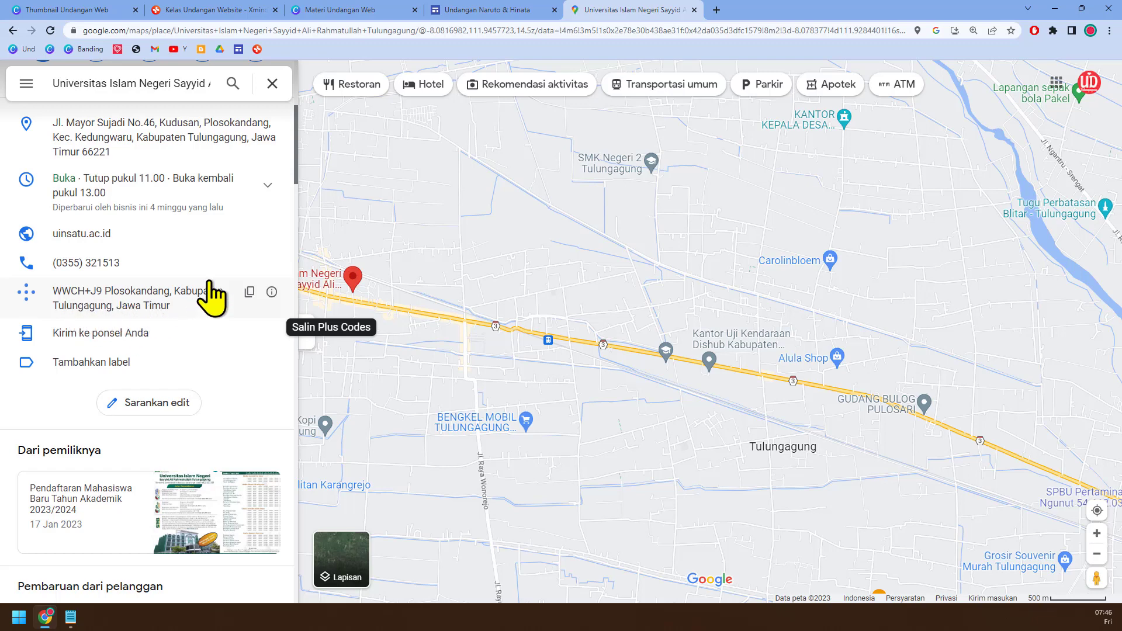
{"action": "left_click", "coordinate": [490, 14]}
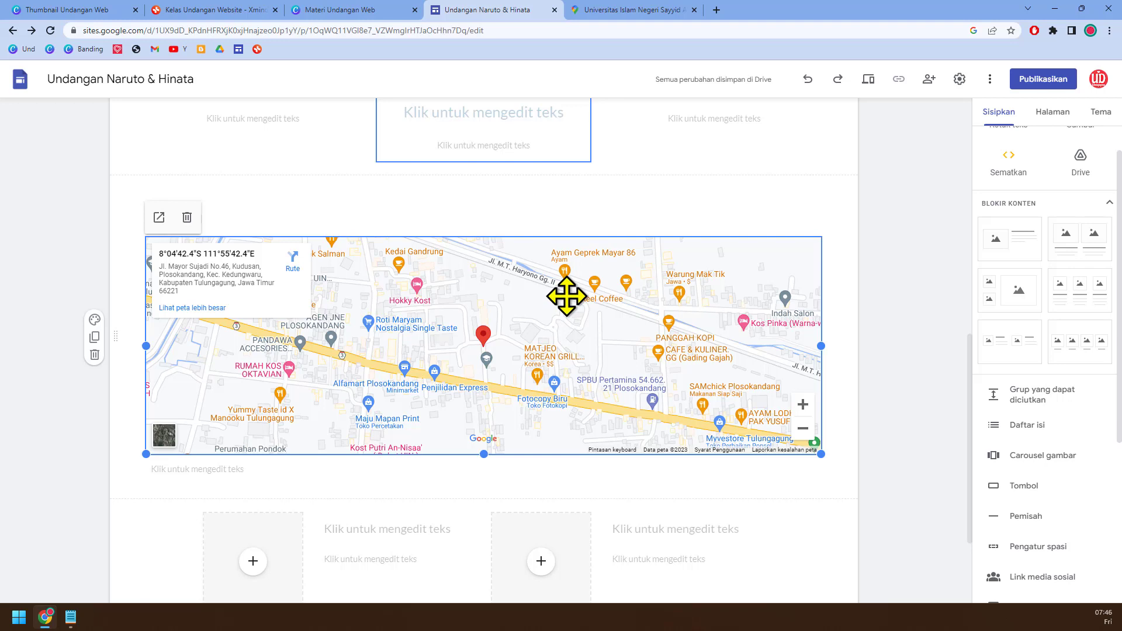
Step: Centre the heading above the map and change its text to "Denah lokasi"
{"action": "left_click", "coordinate": [294, 215]}
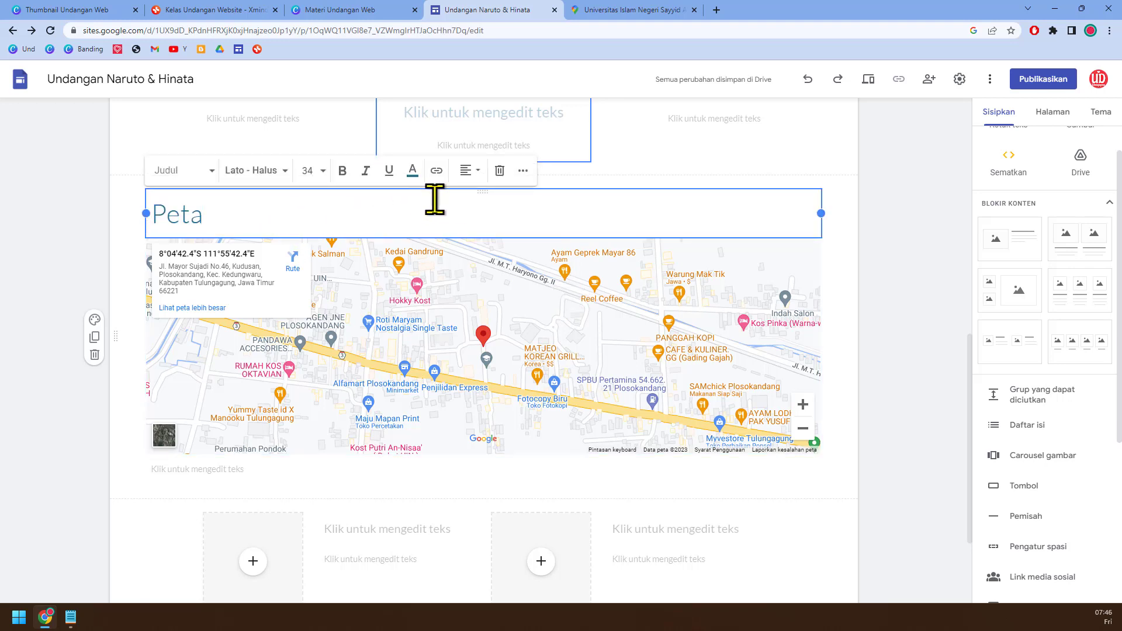
{"action": "left_click", "coordinate": [467, 170]}
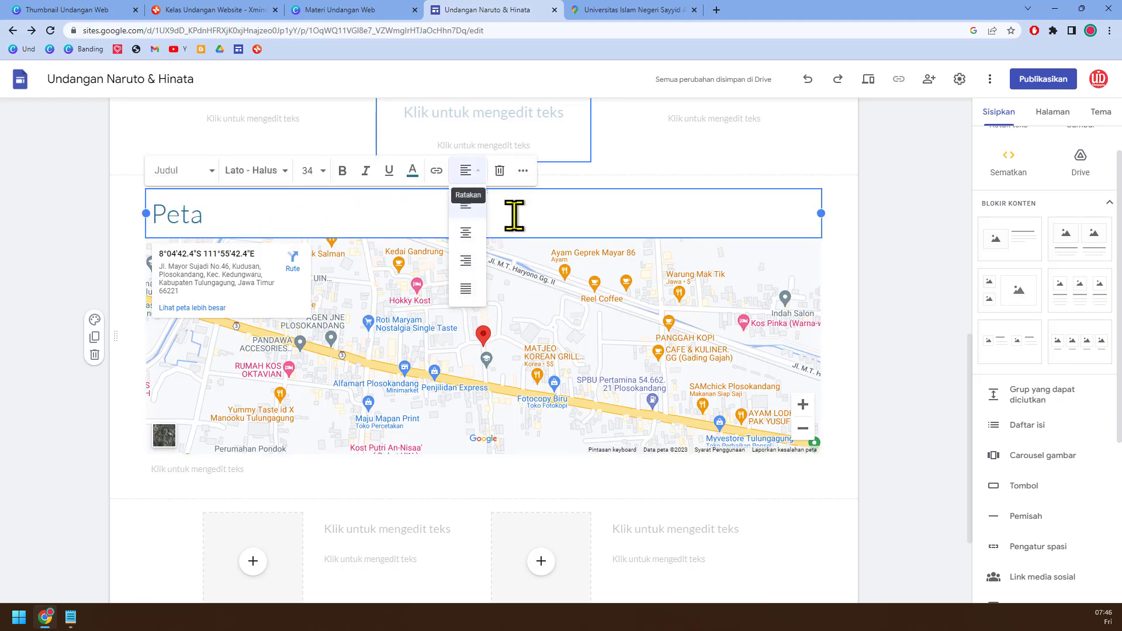
{"action": "left_click", "coordinate": [466, 232]}
{"action": "double_click", "coordinate": [479, 215]}
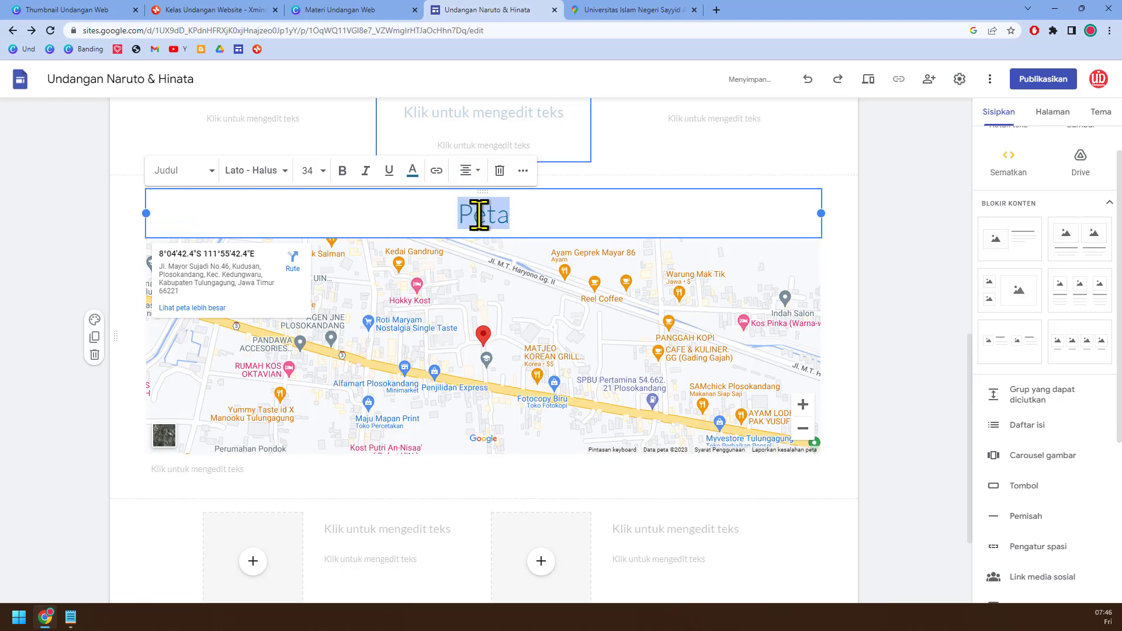
{"action": "type", "text": "Denah"}
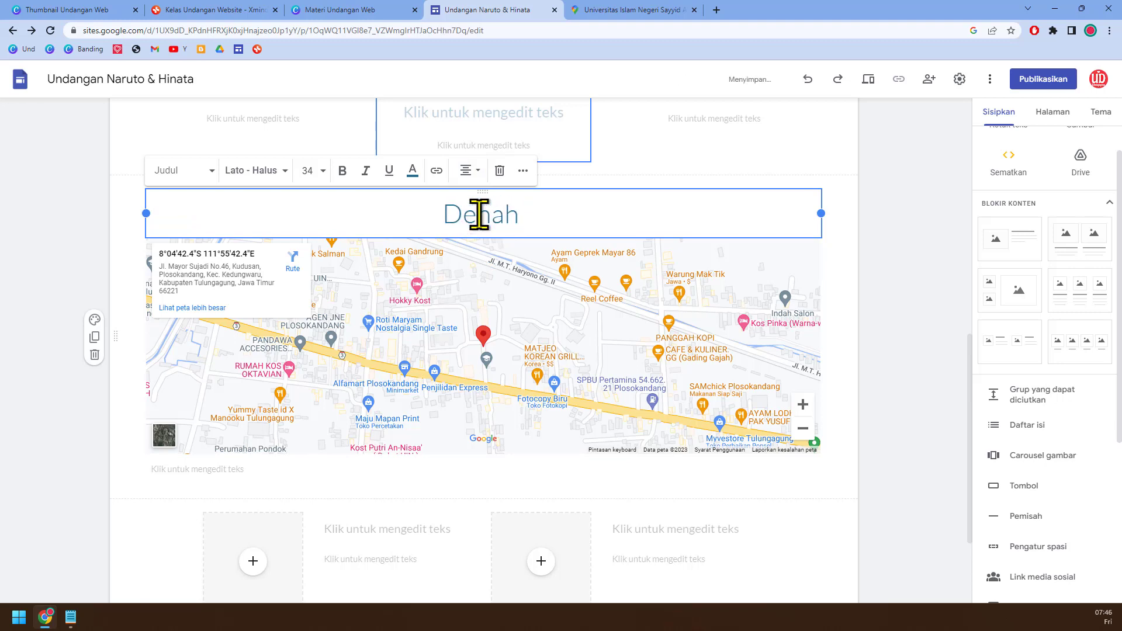
{"action": "type", "text": " lokasi"}
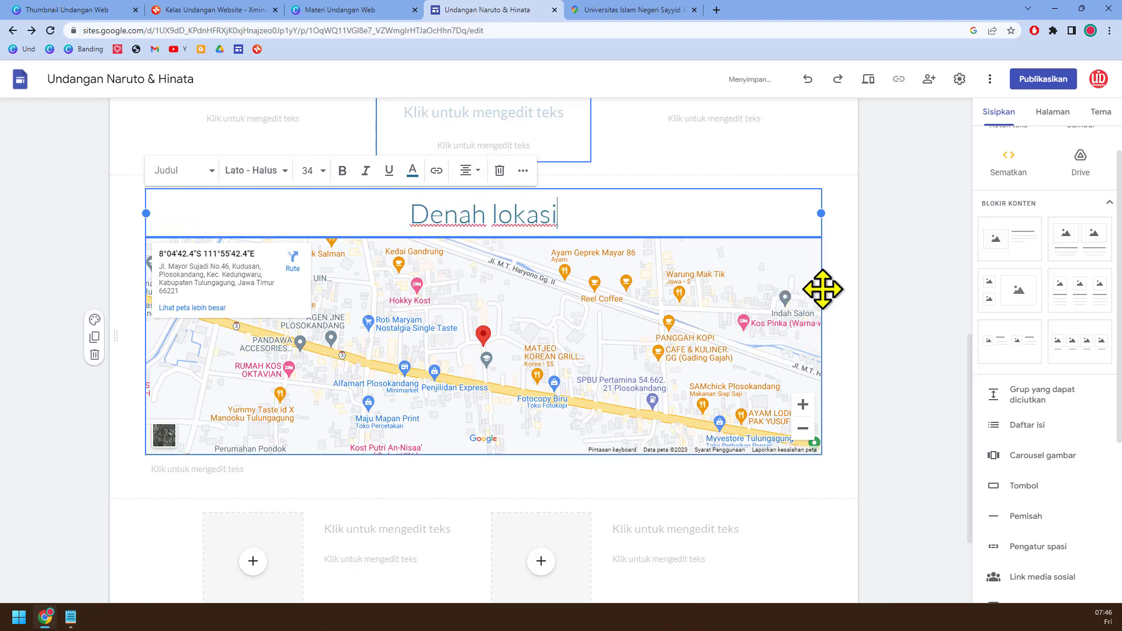
{"action": "left_click", "coordinate": [894, 284]}
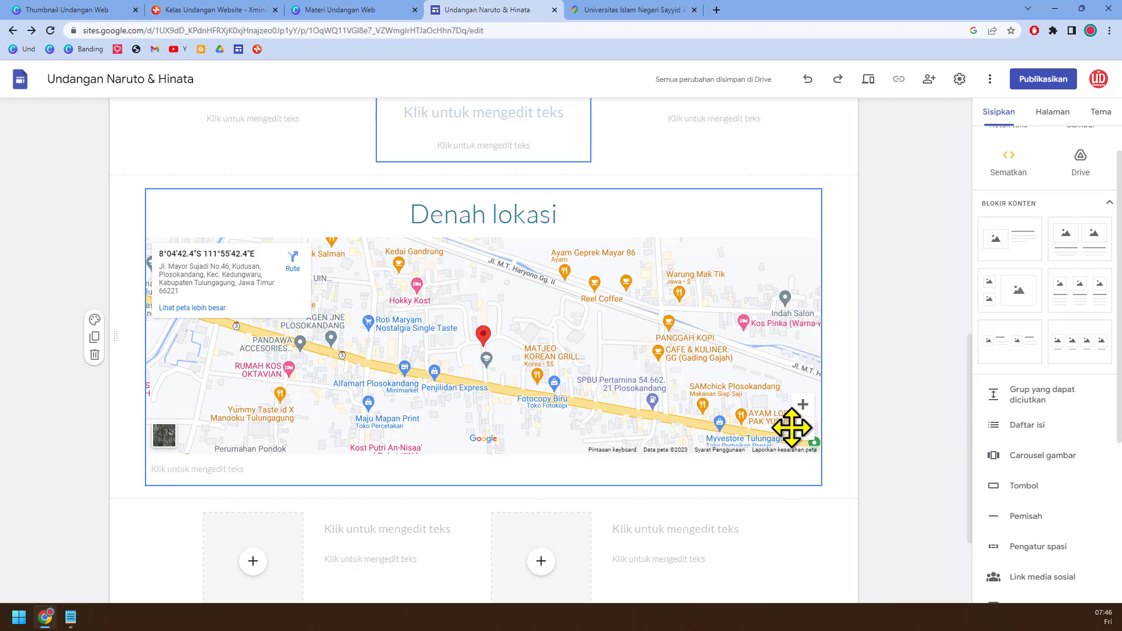
Step: Select the map section below the Denah lokasi heading and start a new button named "Lihat Google MAP"
{"action": "scroll", "coordinate": [791, 426], "scroll_direction": "up", "scroll_amount": 2}
{"action": "scroll", "coordinate": [791, 426], "scroll_direction": "up", "scroll_amount": 1}
{"action": "scroll", "coordinate": [791, 426], "scroll_direction": "down", "scroll_amount": 4}
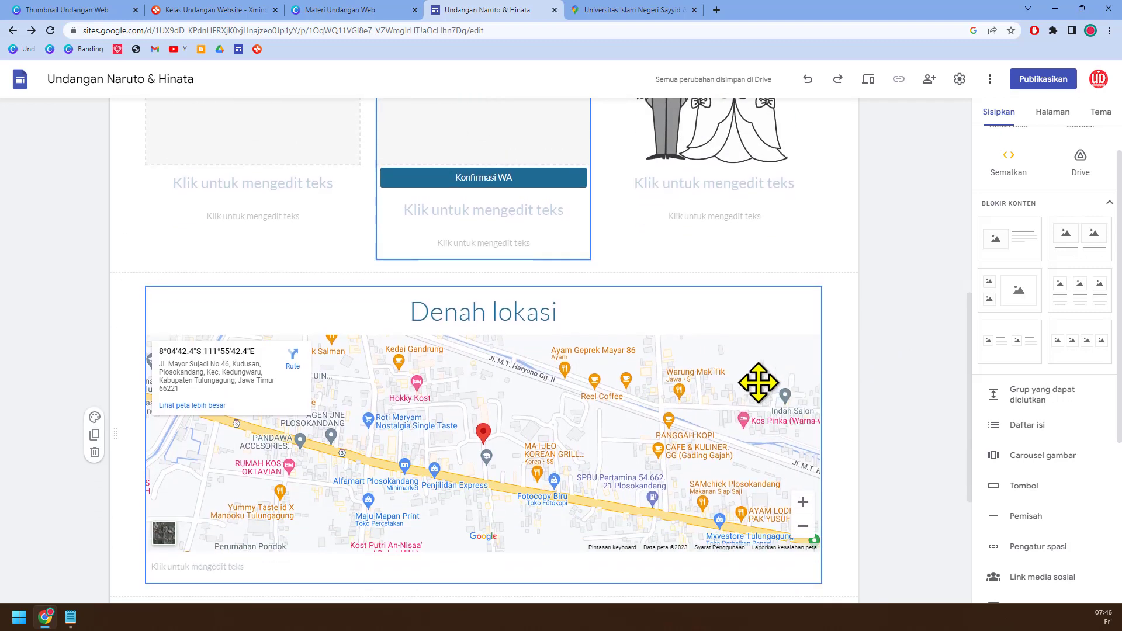
{"action": "scroll", "coordinate": [755, 376], "scroll_direction": "down", "scroll_amount": 2}
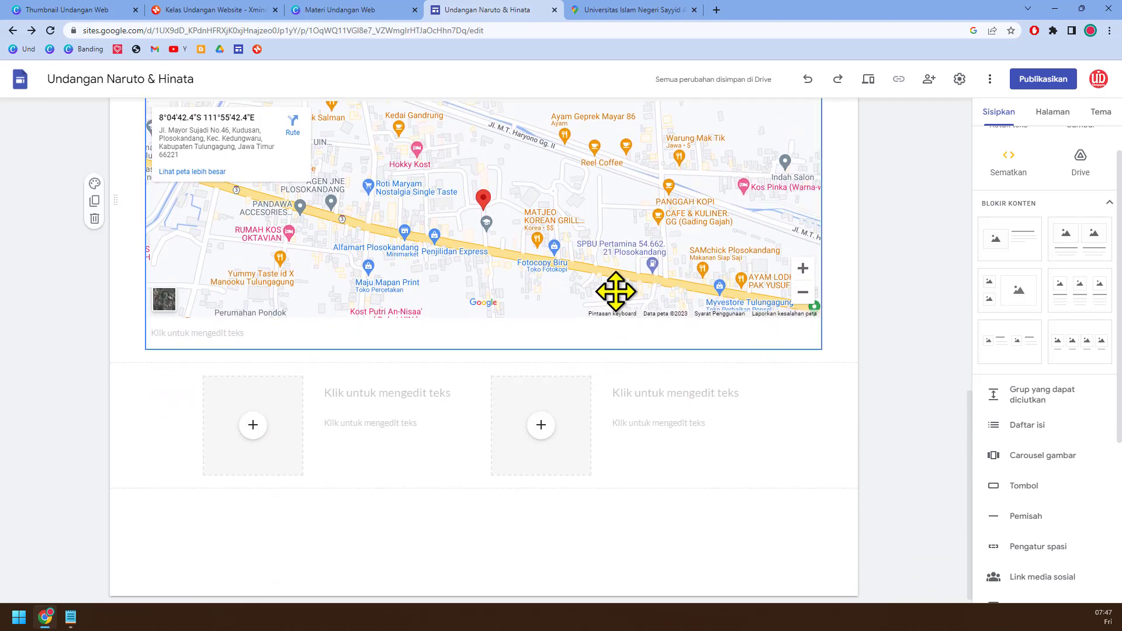
{"action": "left_click", "coordinate": [622, 290]}
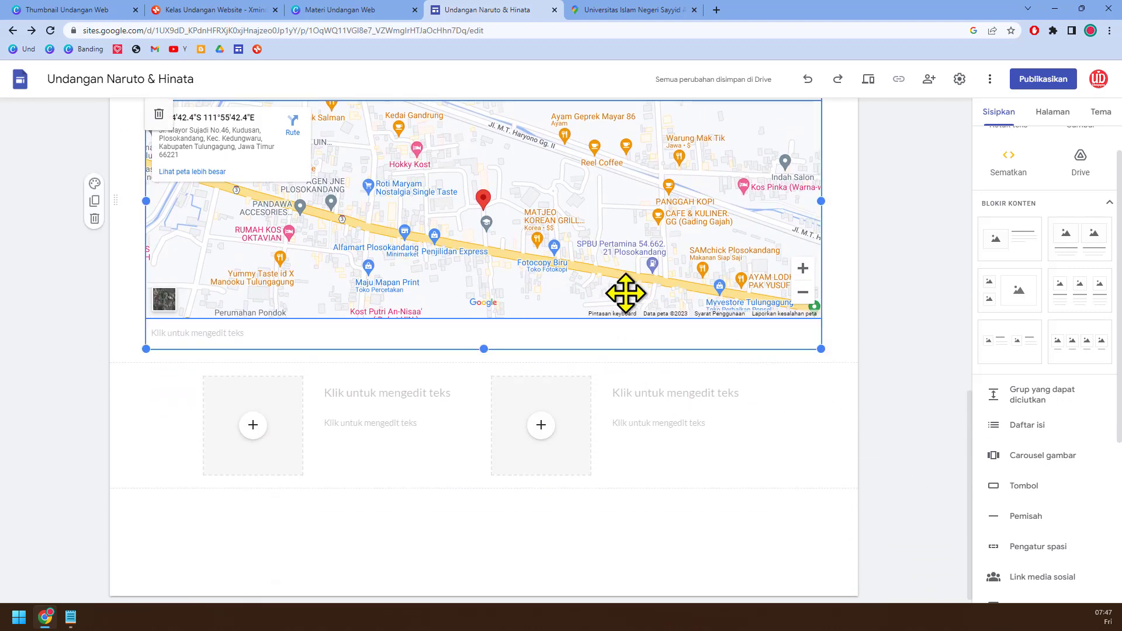
{"action": "left_click", "coordinate": [1021, 488]}
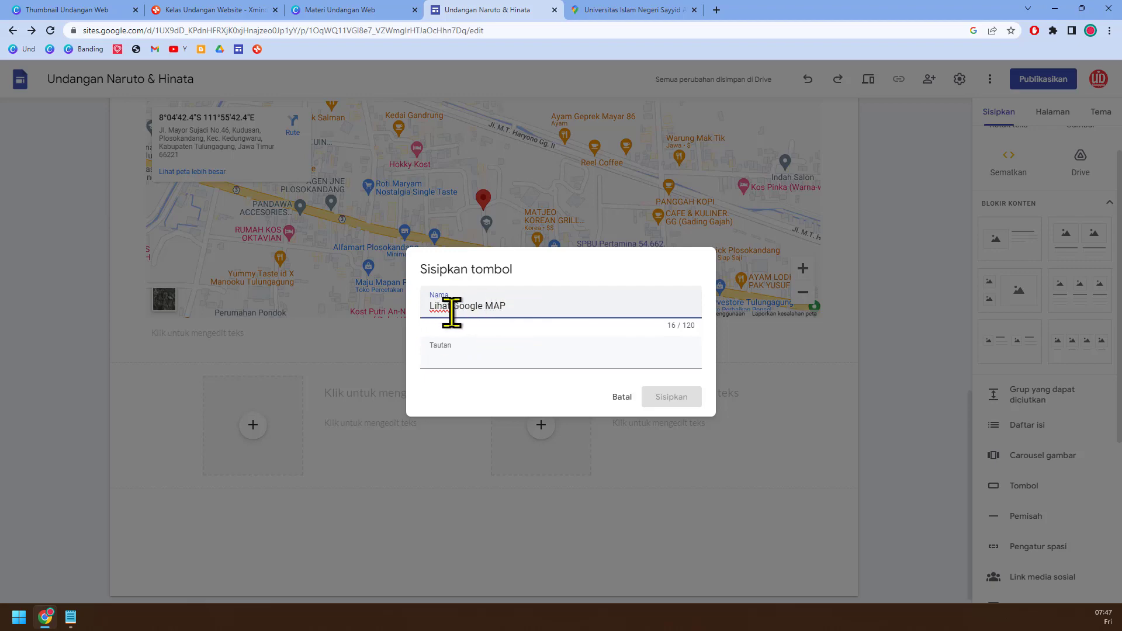
Step: Switch to Google Maps and copy the share link of Universitas Islam Negeri Sayyid Ali Rahmatullah Tulungagung
{"action": "left_click", "coordinate": [646, 13]}
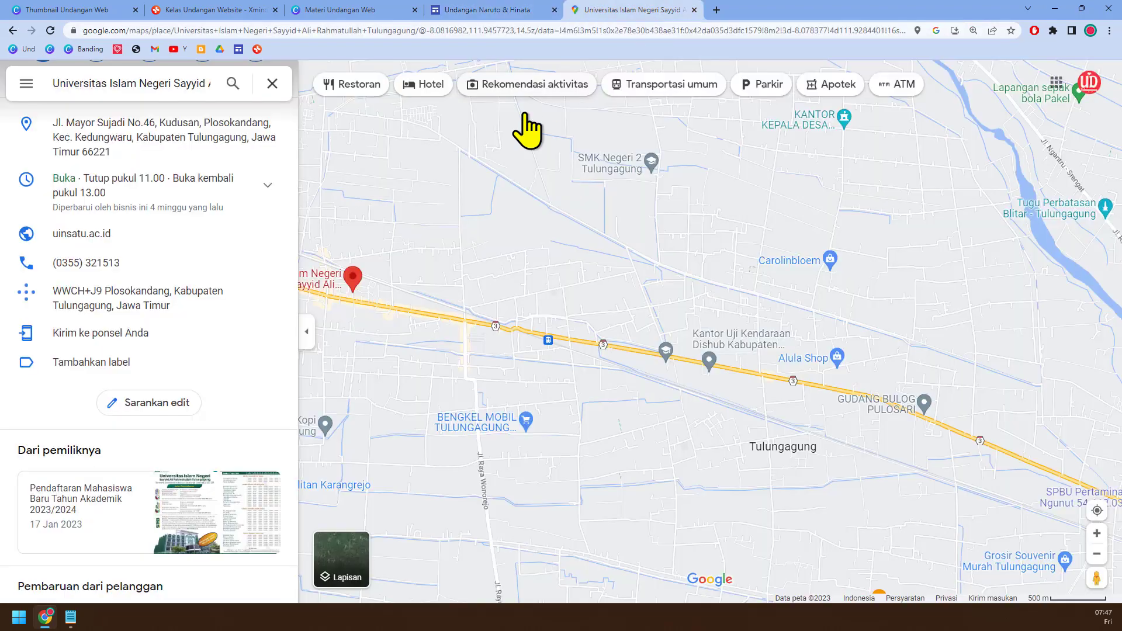
{"action": "scroll", "coordinate": [202, 327], "scroll_direction": "up", "scroll_amount": 3}
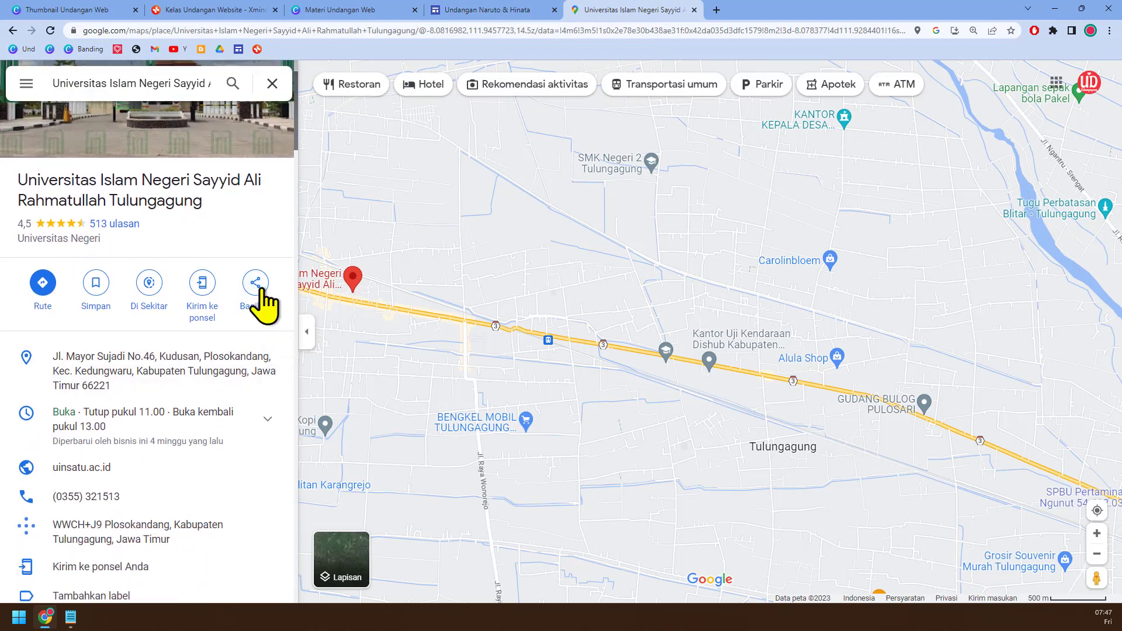
{"action": "left_click", "coordinate": [257, 287]}
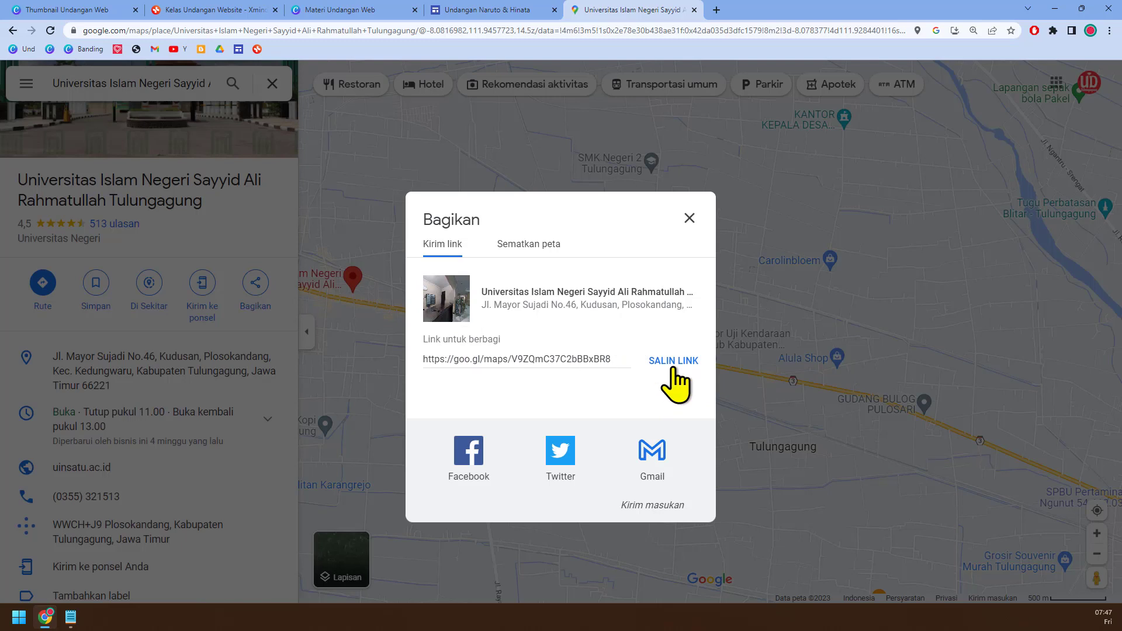
{"action": "left_click", "coordinate": [672, 363]}
{"action": "key", "text": "ctrl+c"}
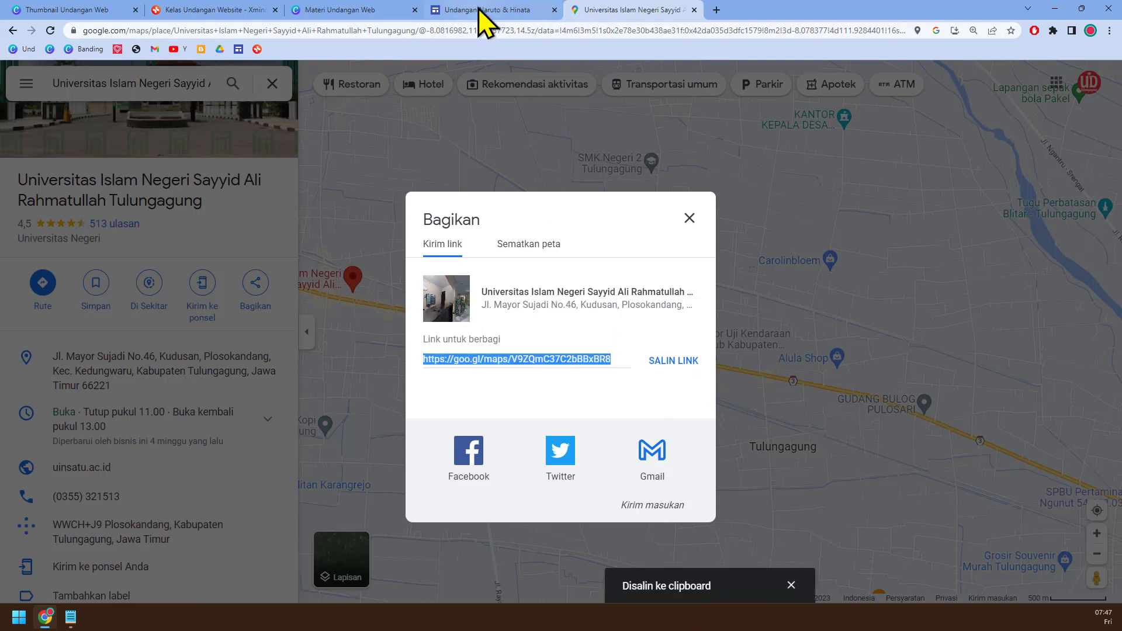
Step: Back on the invitation site, insert the button with the copied Maps link and place it directly below the map
{"action": "left_click", "coordinate": [481, 10]}
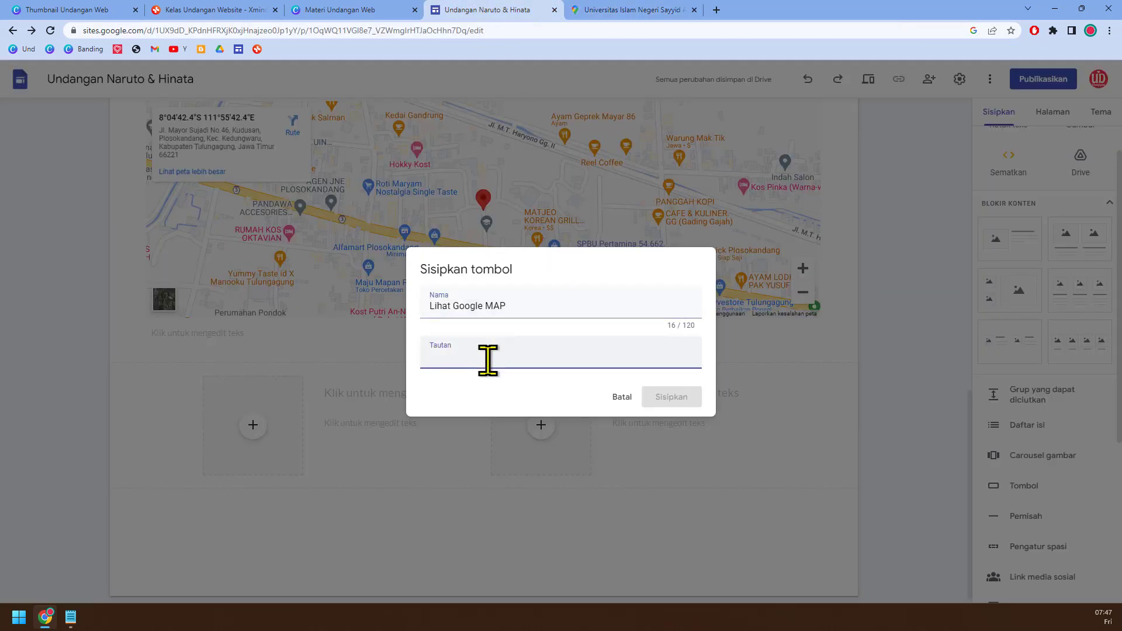
{"action": "key", "text": "ctrl+v"}
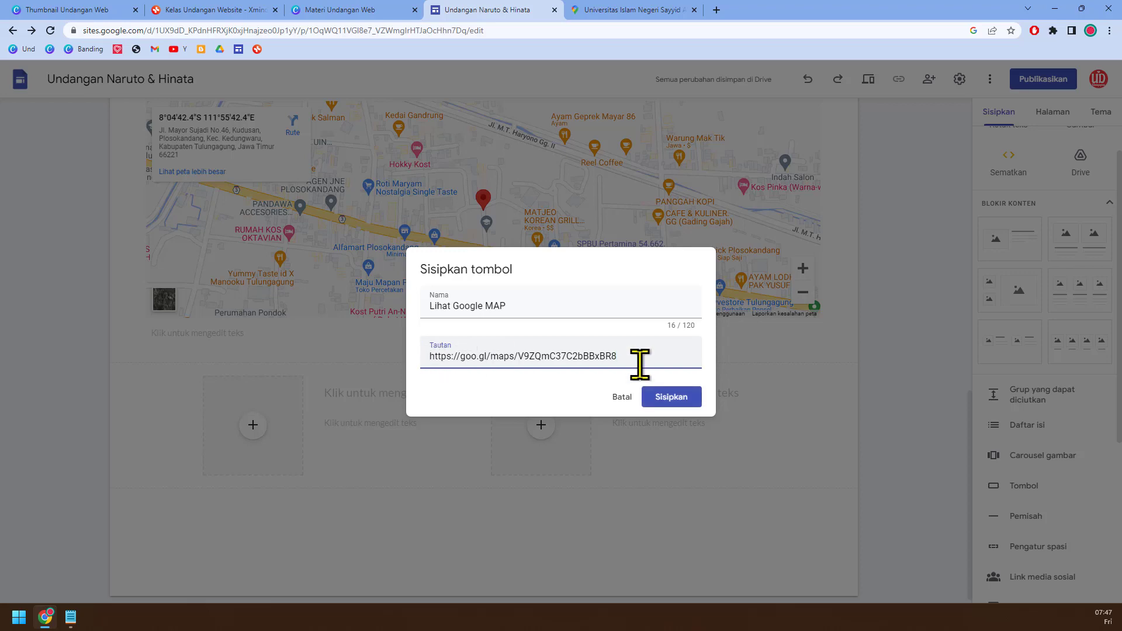
{"action": "left_click", "coordinate": [690, 405]}
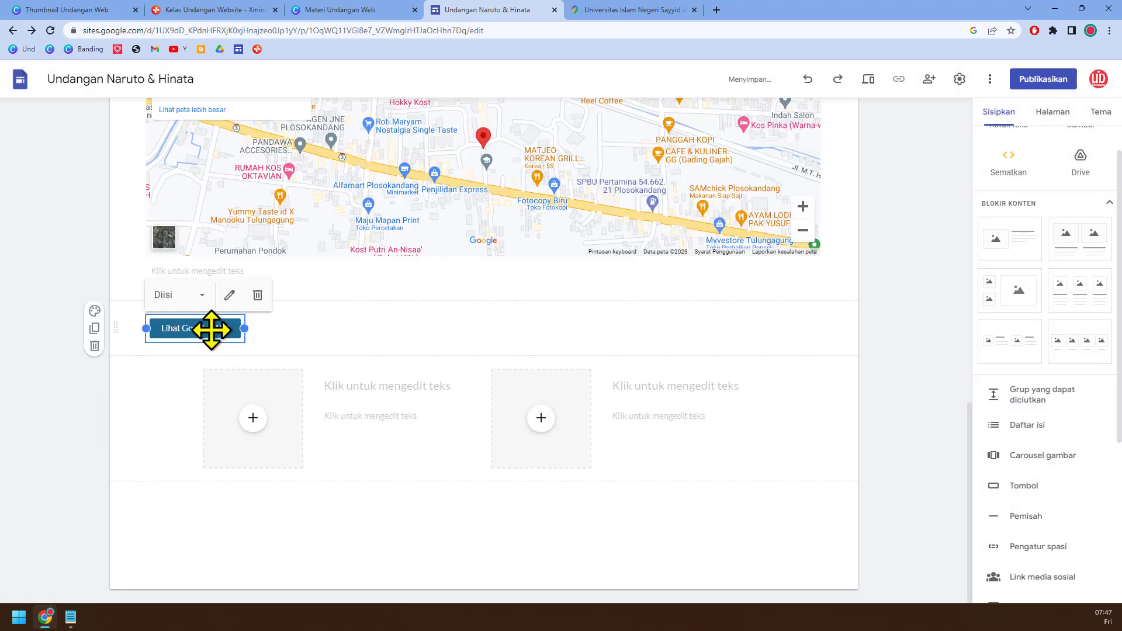
{"action": "left_click_drag", "start_coordinate": [233, 320], "coordinate": [339, 256]}
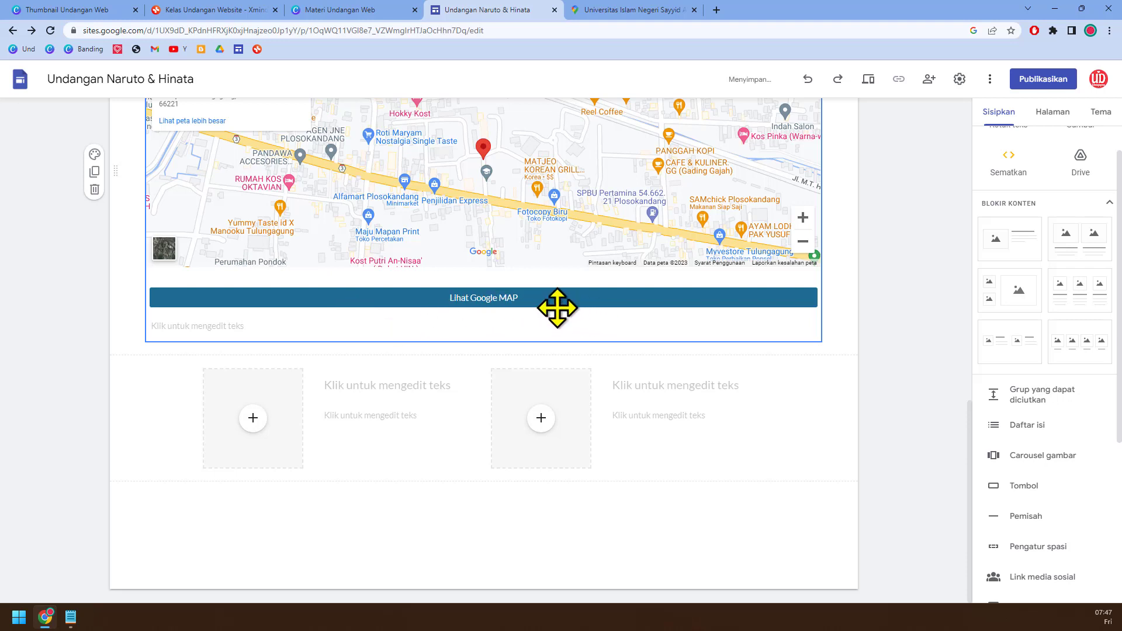
{"action": "scroll", "coordinate": [642, 308], "scroll_direction": "up", "scroll_amount": 2}
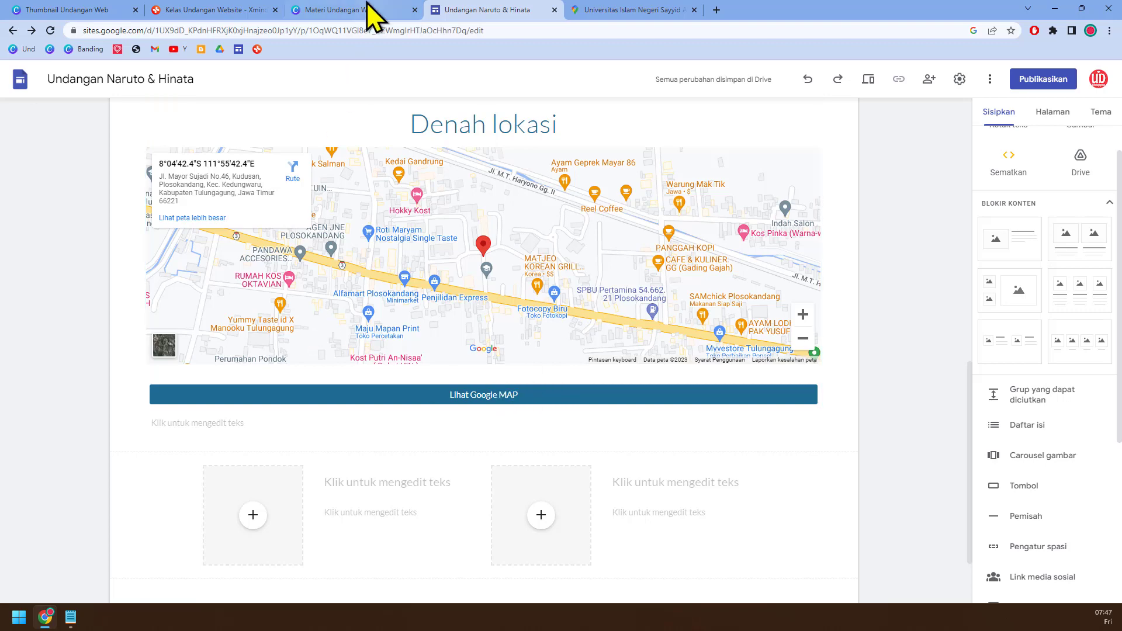
Step: Switch to the Kelas Undangan Website mind map and add a topic "fitur Kalender" right after Fitur Foto galery
{"action": "left_click", "coordinate": [233, 10]}
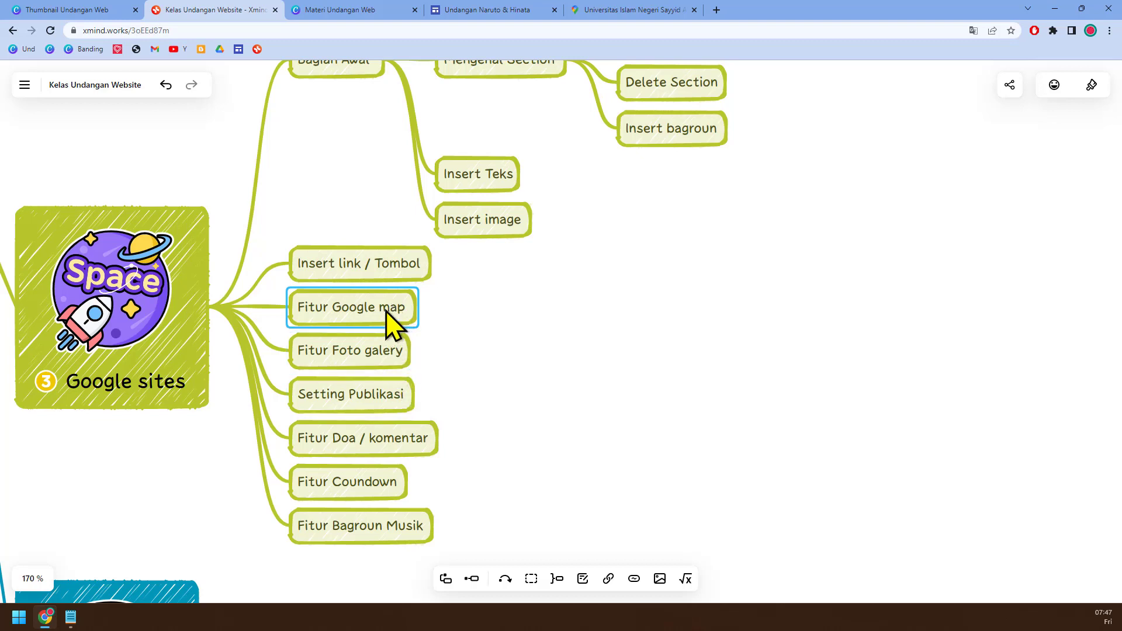
{"action": "left_click", "coordinate": [393, 357]}
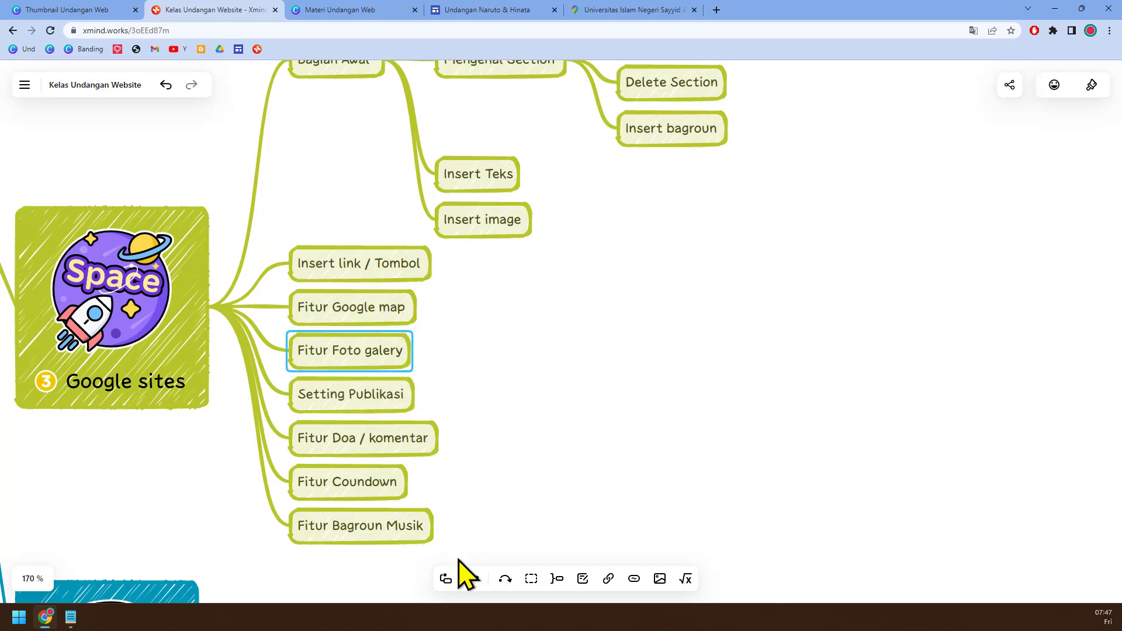
{"action": "left_click", "coordinate": [446, 578]}
{"action": "double_click", "coordinate": [361, 374]}
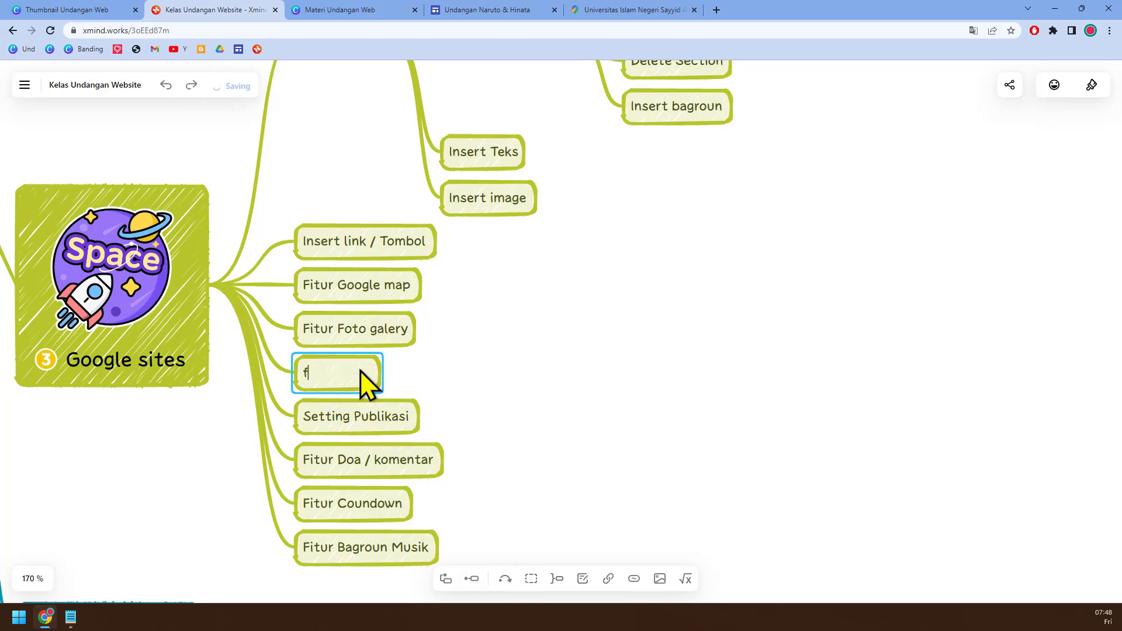
{"action": "type", "text": "fitur"}
{"action": "type", "text": " C"}
{"action": "type", "text": " Kalender"}
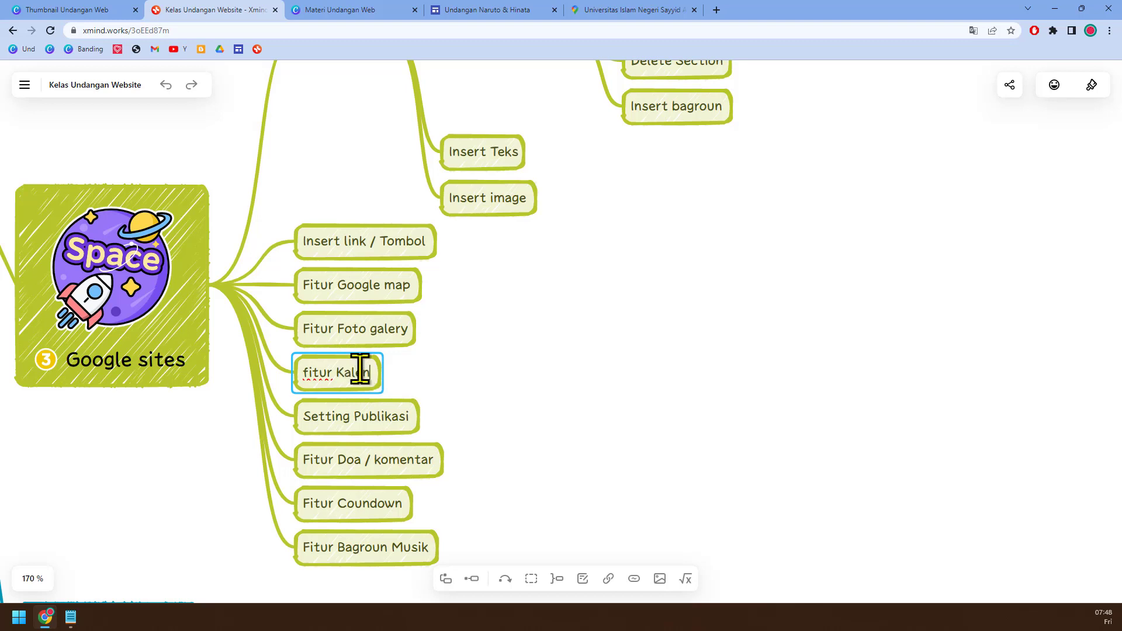
{"action": "left_click", "coordinate": [595, 377]}
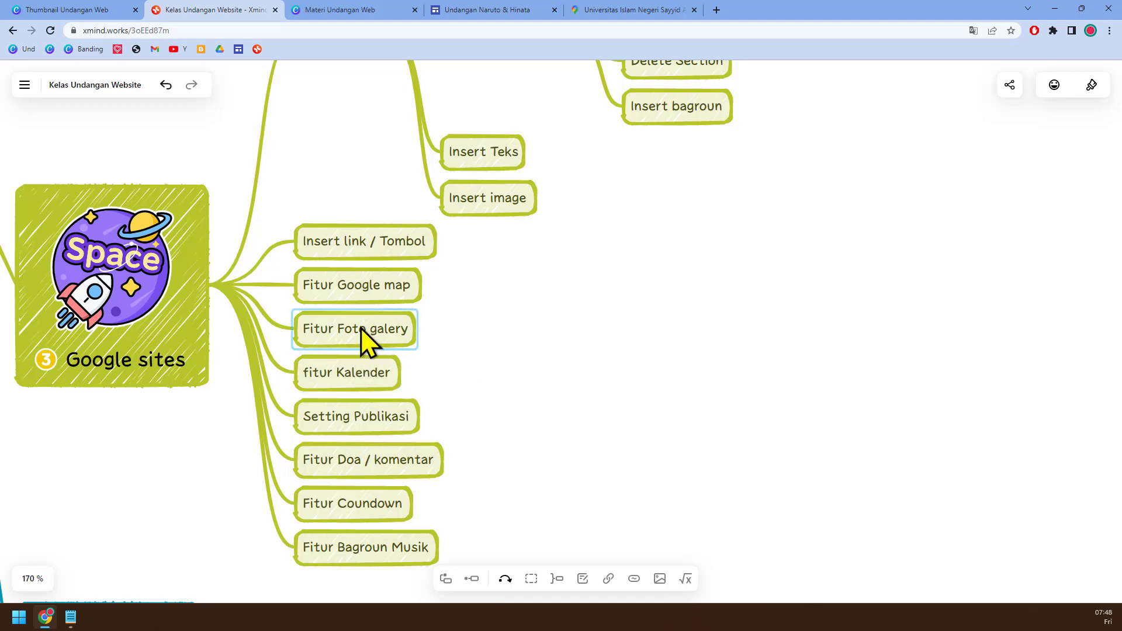
Step: Return to the invitation site, start an image carousel, and open the picker for choosing existing images
{"action": "left_click", "coordinate": [501, 11]}
{"action": "scroll", "coordinate": [679, 300], "scroll_direction": "down", "scroll_amount": 2}
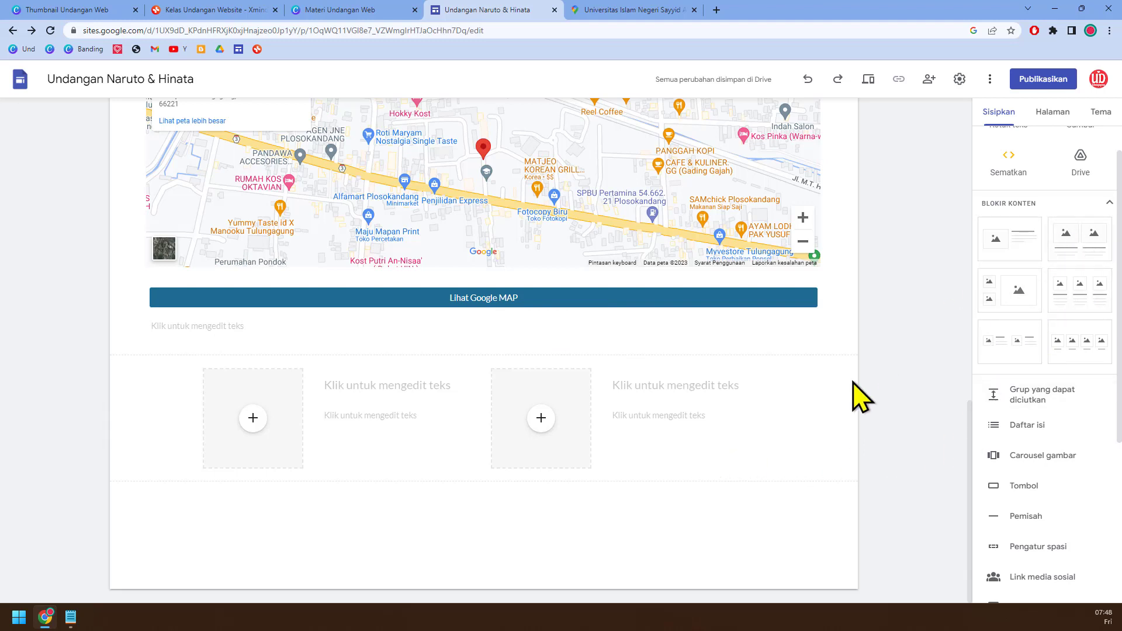
{"action": "scroll", "coordinate": [1061, 474], "scroll_direction": "down", "scroll_amount": 2}
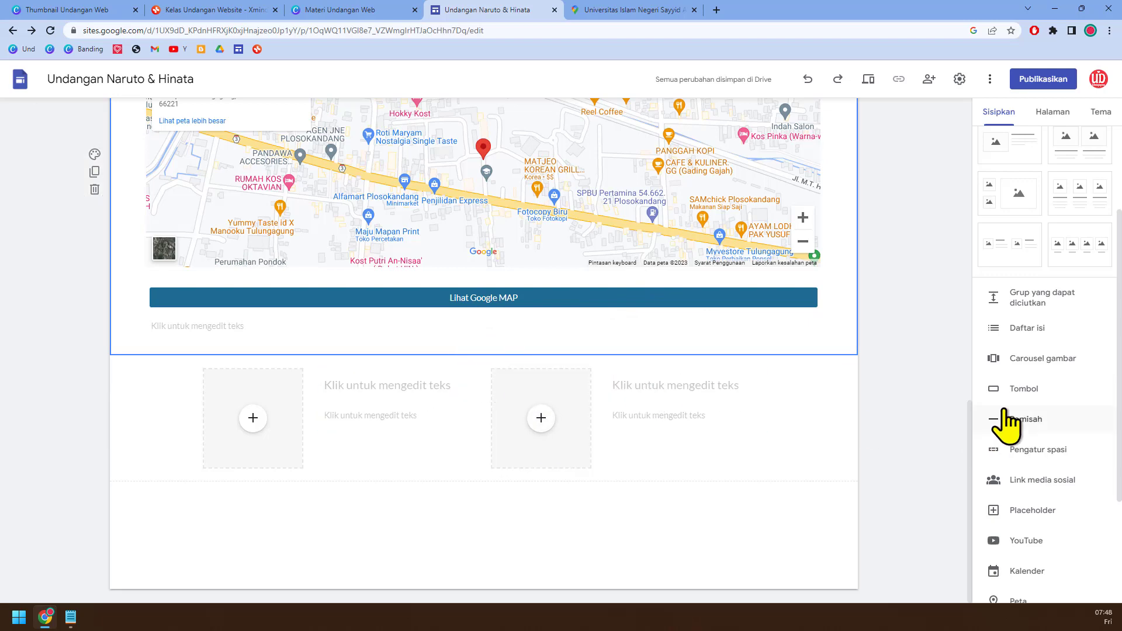
{"action": "left_click", "coordinate": [1033, 365]}
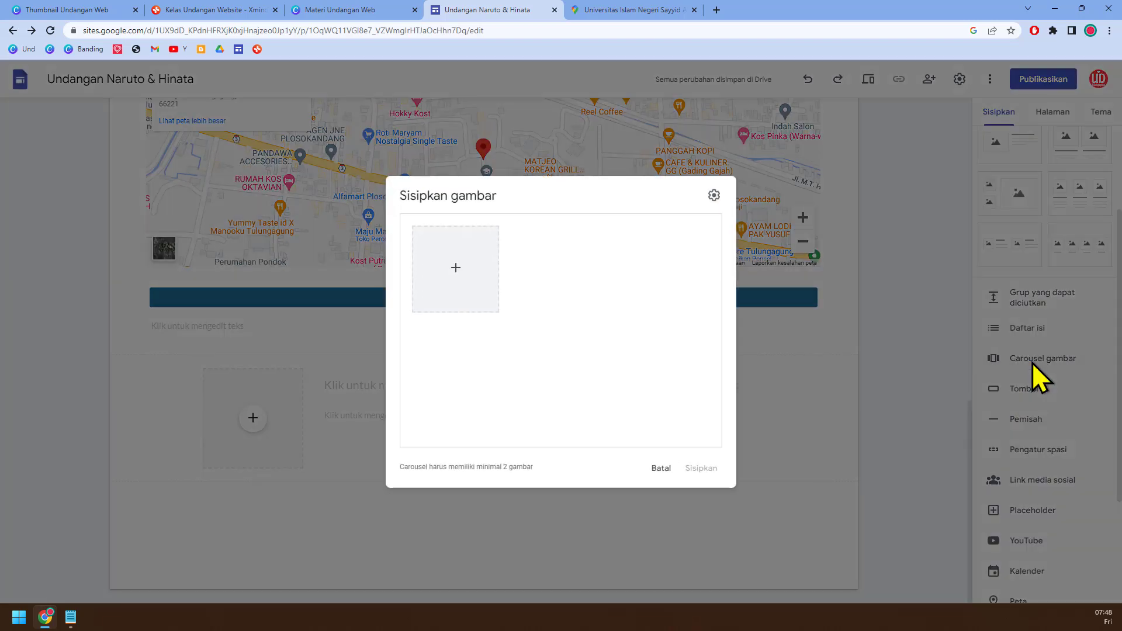
{"action": "left_click", "coordinate": [456, 271]}
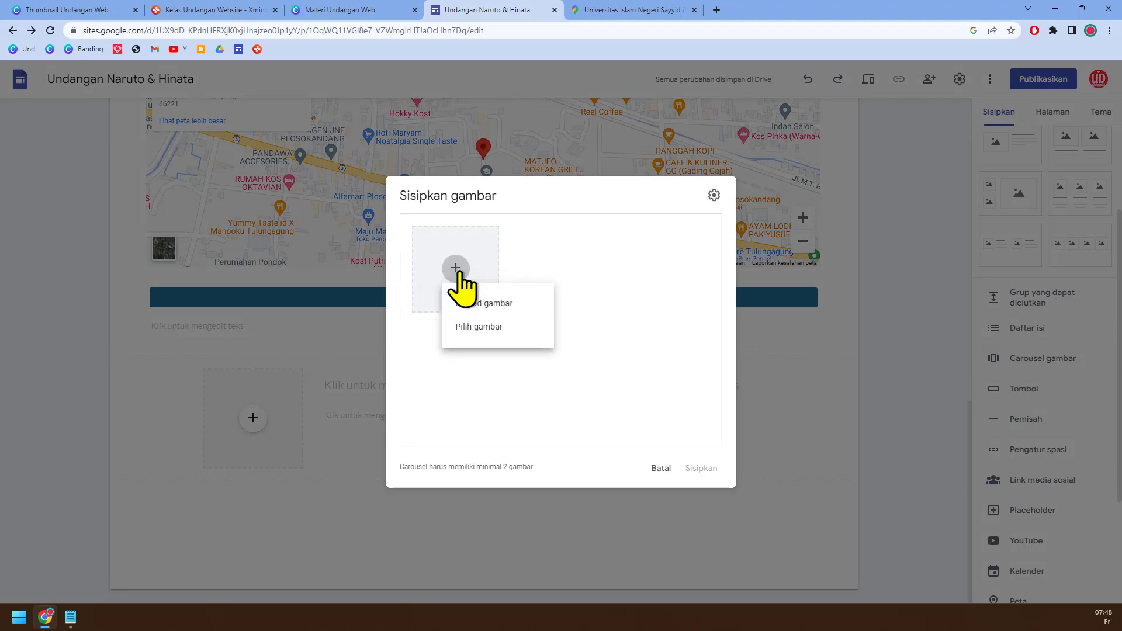
{"action": "left_click", "coordinate": [512, 326]}
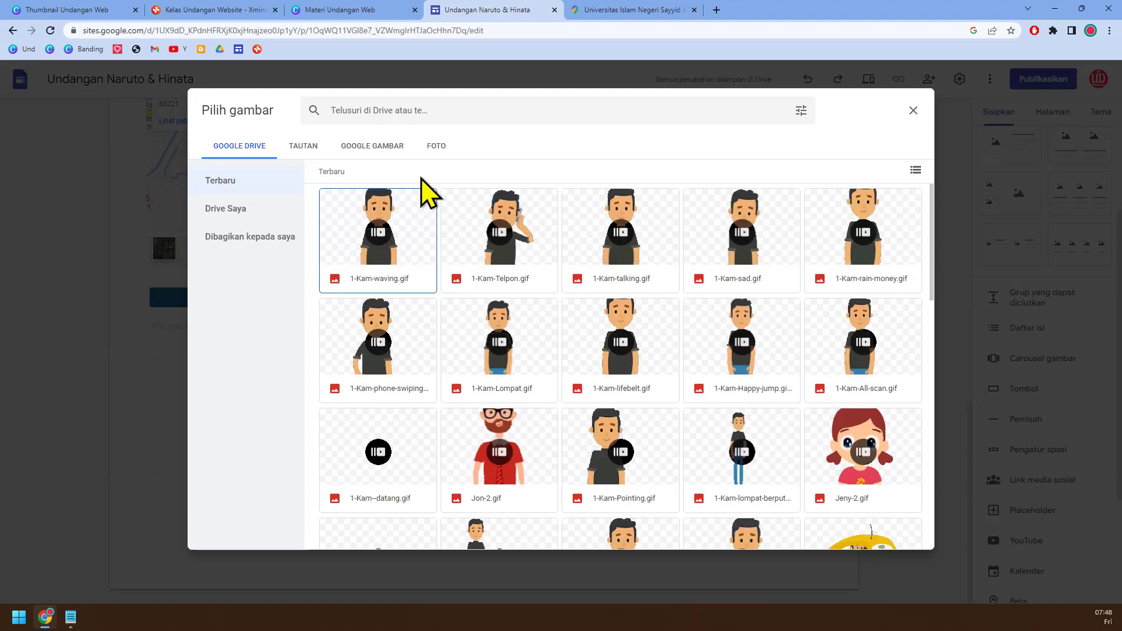
Step: Search Google Images within the picker for "wedding 1:1"
{"action": "left_click", "coordinate": [393, 151]}
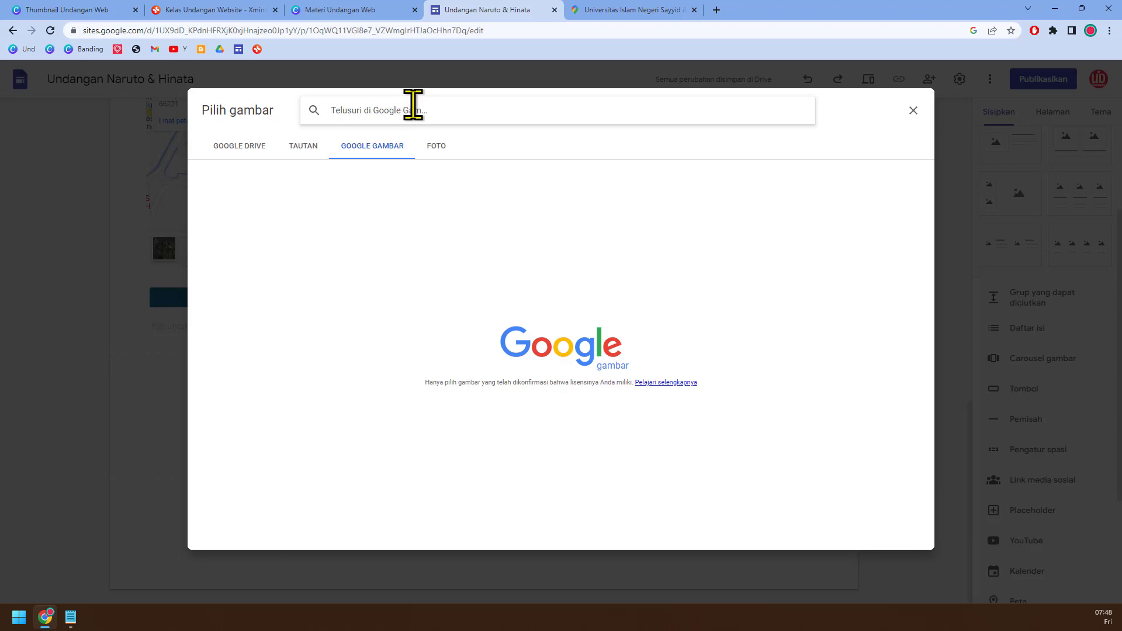
{"action": "left_click", "coordinate": [412, 105]}
{"action": "type", "text": "wed"}
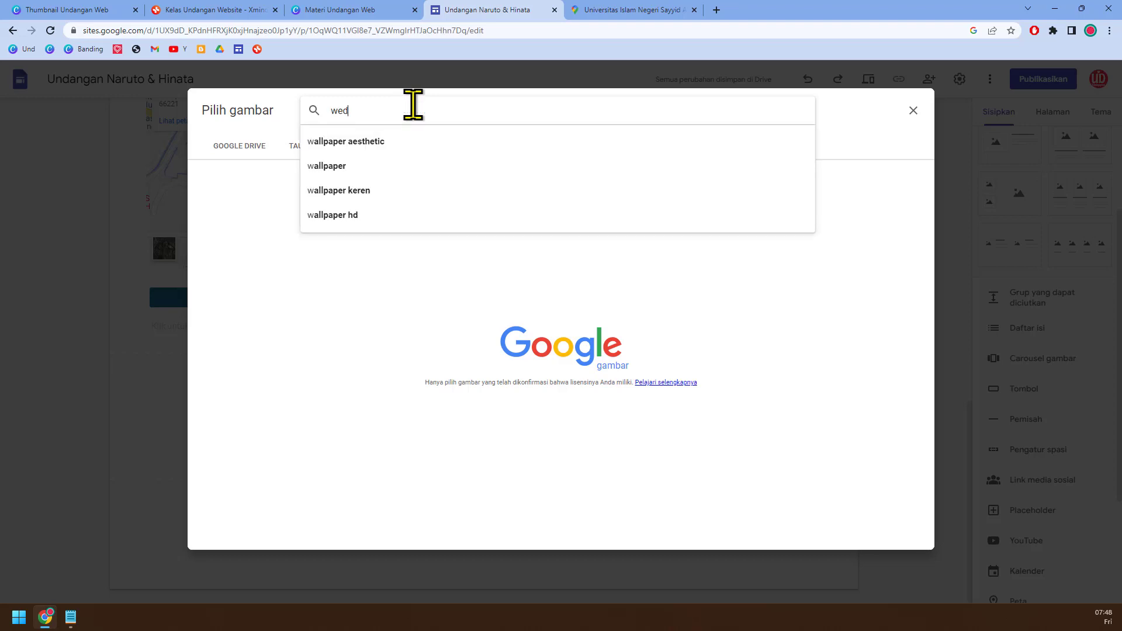
{"action": "type", "text": "ding 1:!"}
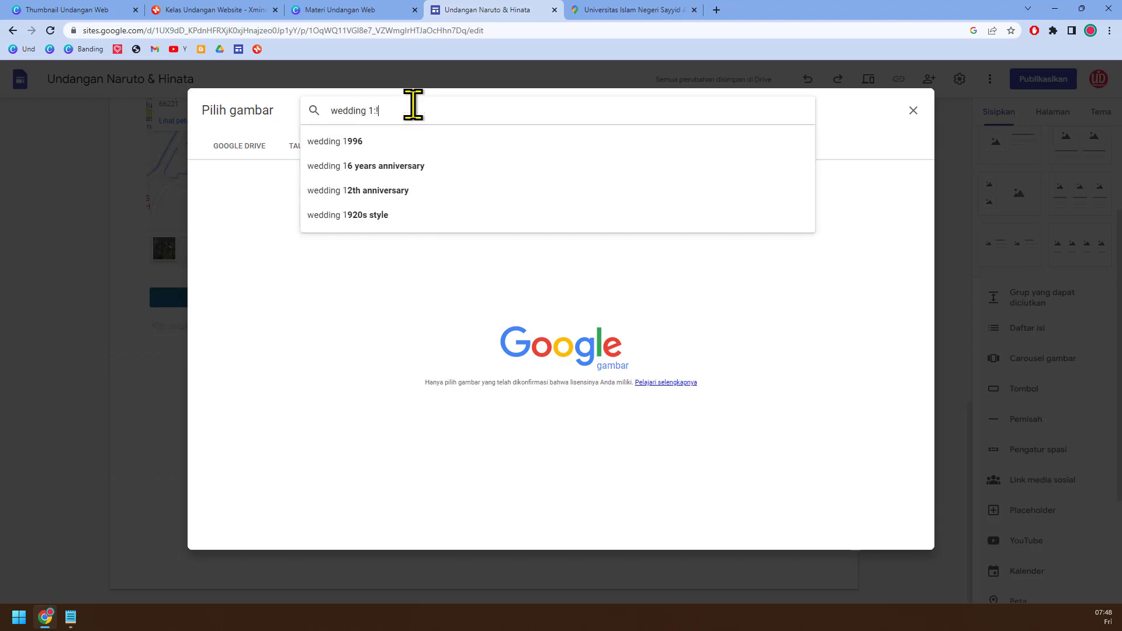
{"action": "key", "text": "Return"}
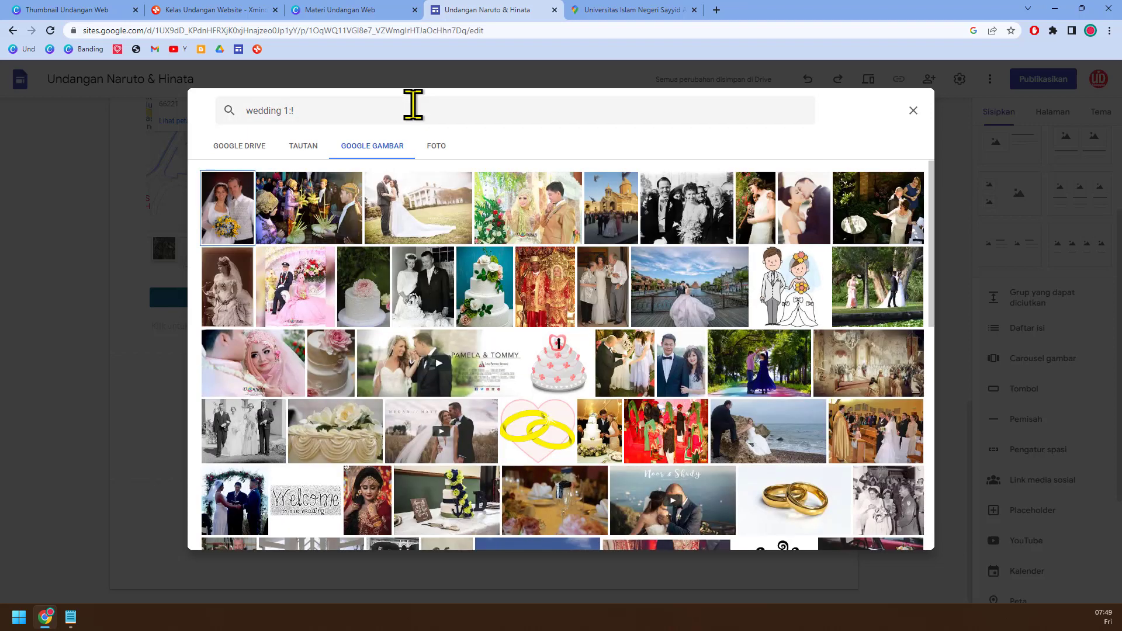
{"action": "left_click", "coordinate": [413, 105]}
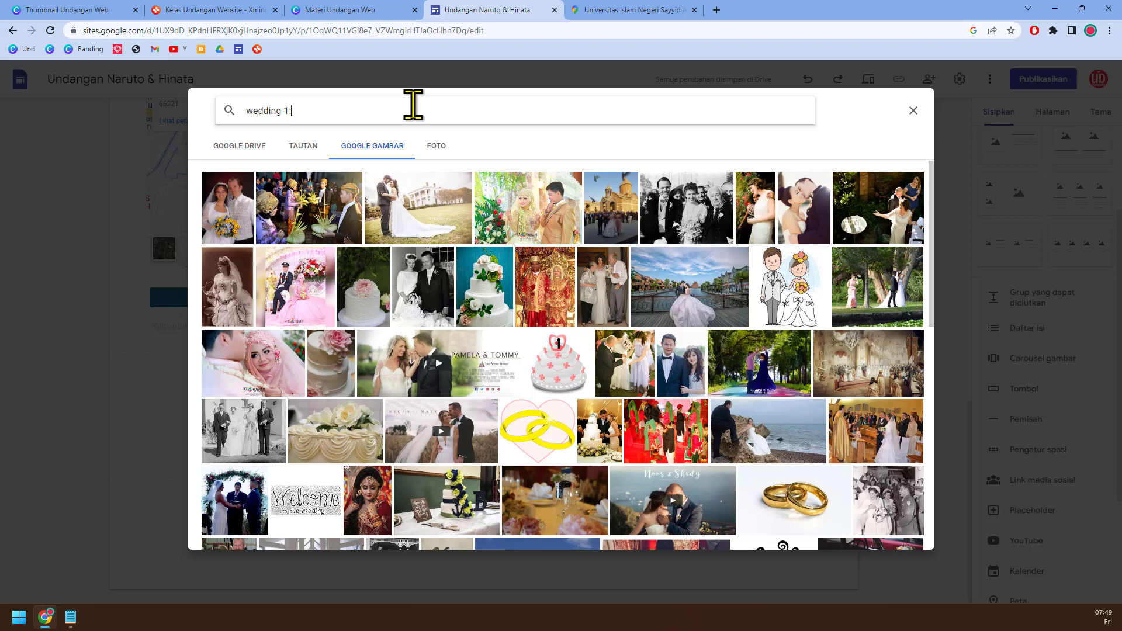
{"action": "type", "text": "1"}
{"action": "key", "text": "Return"}
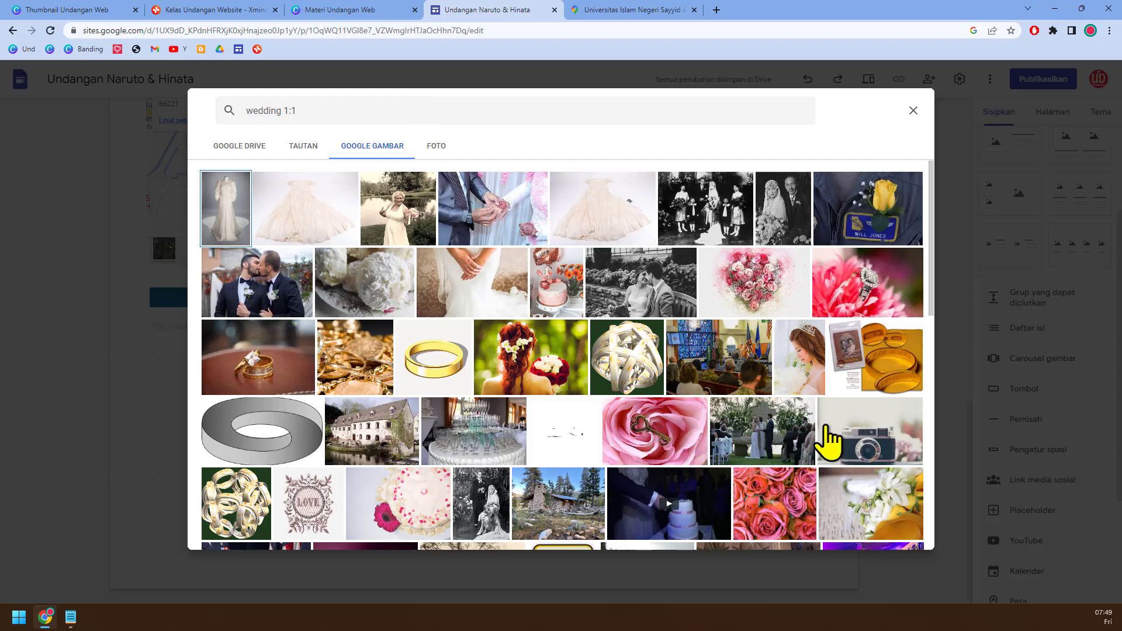
Step: Select the diamond ring, gold jewellery, outdoor ceremony and stone cabin pictures and add all four to the carousel
{"action": "left_click", "coordinate": [362, 377]}
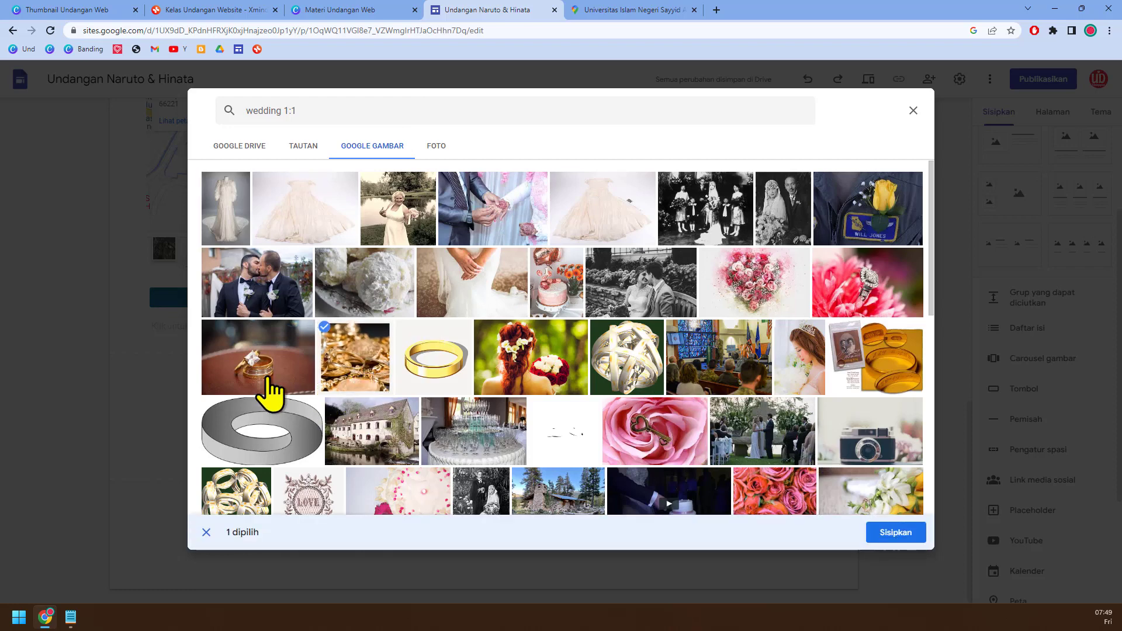
{"action": "left_click", "coordinate": [777, 427]}
{"action": "scroll", "coordinate": [871, 409], "scroll_direction": "down", "scroll_amount": 2}
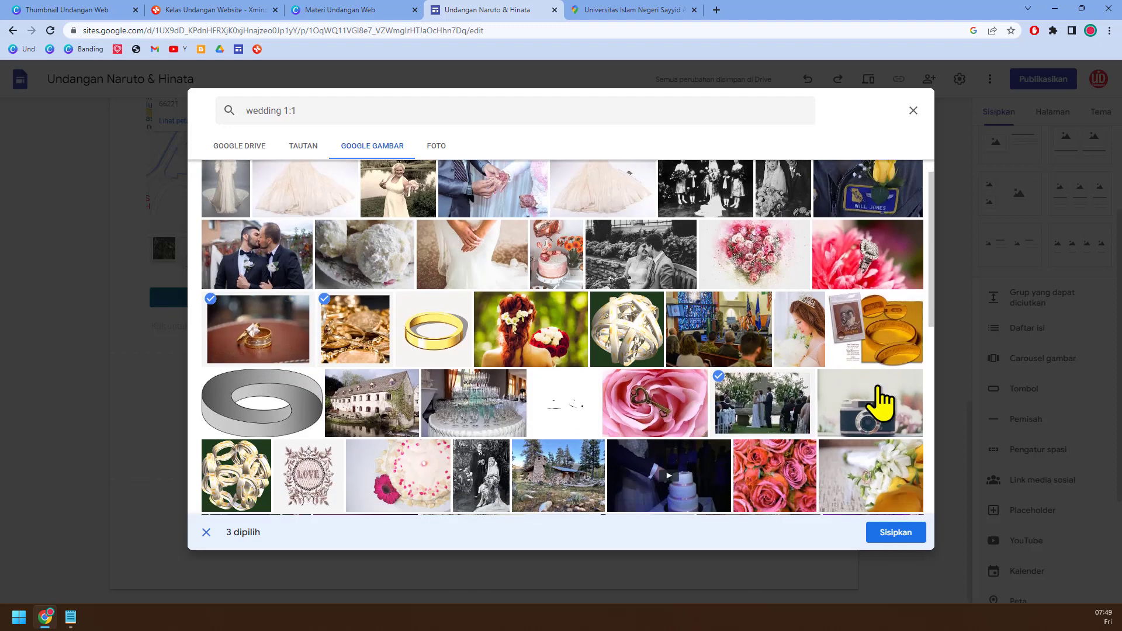
{"action": "left_click", "coordinate": [701, 394]}
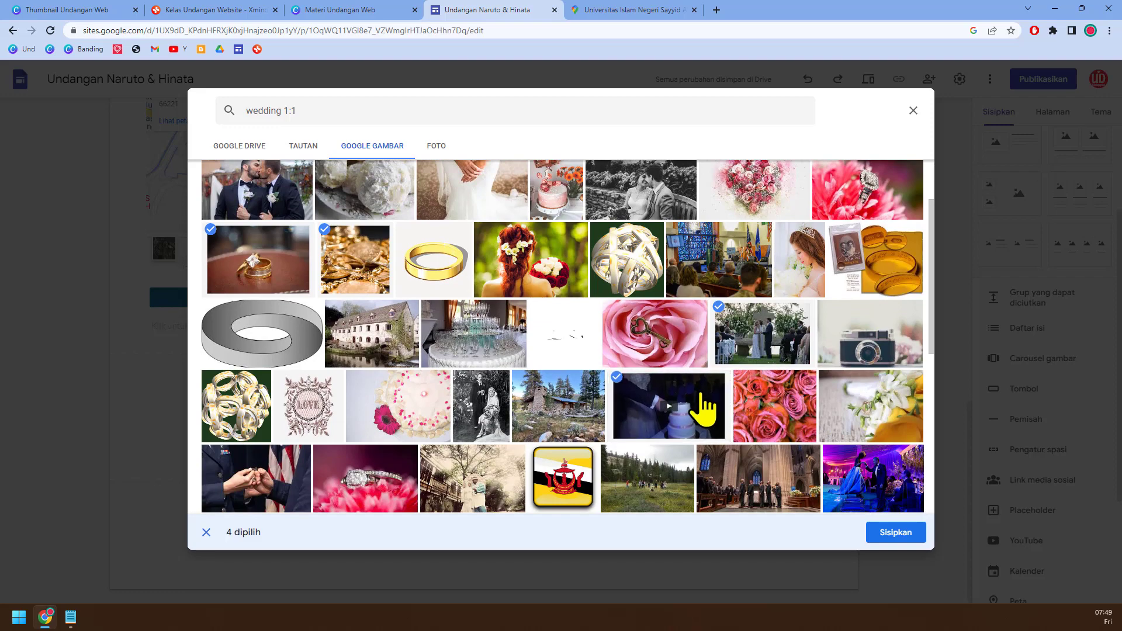
{"action": "left_click", "coordinate": [572, 415]}
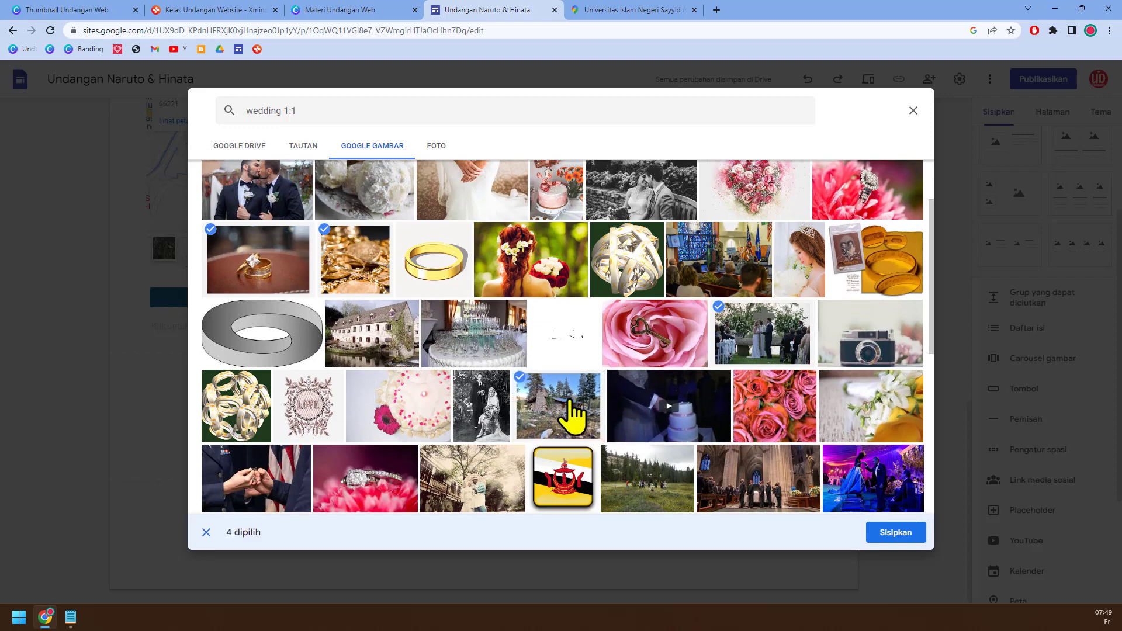
{"action": "left_click", "coordinate": [904, 536]}
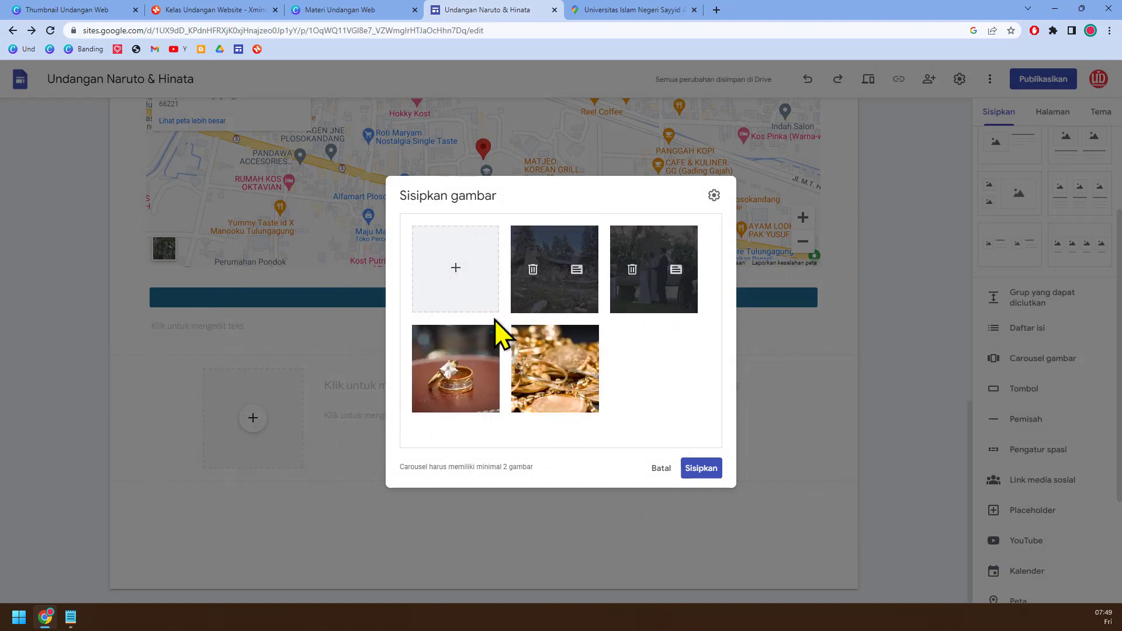
{"action": "mouse_move", "coordinate": [556, 371]}
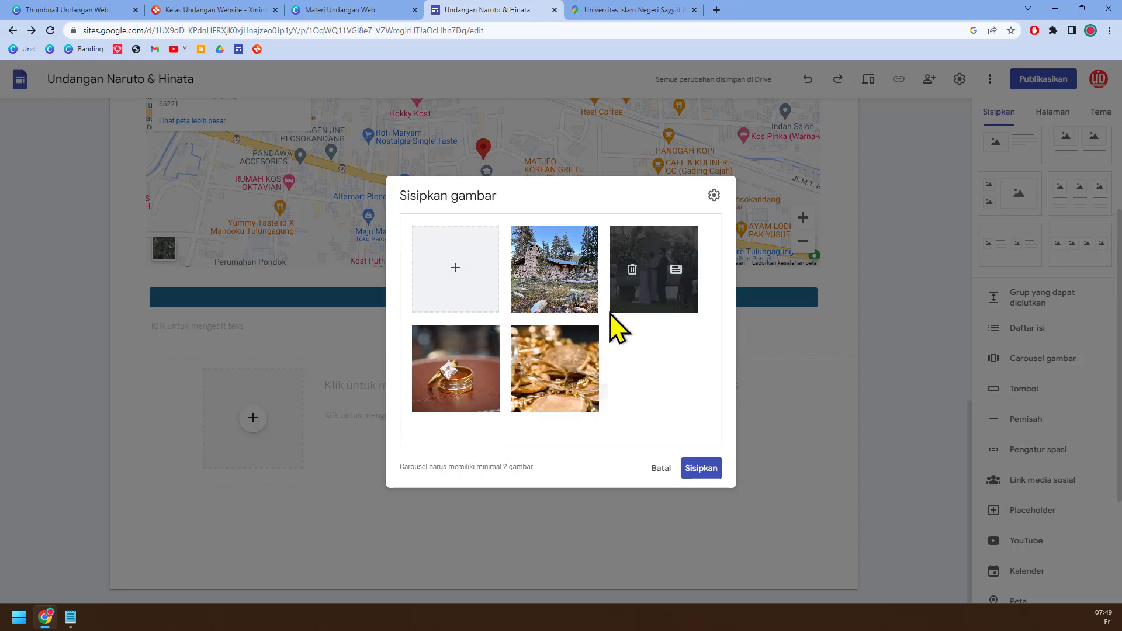
Step: Give the stone cabin picture in the carousel the caption "Rumah Kami"
{"action": "mouse_move", "coordinate": [579, 306]}
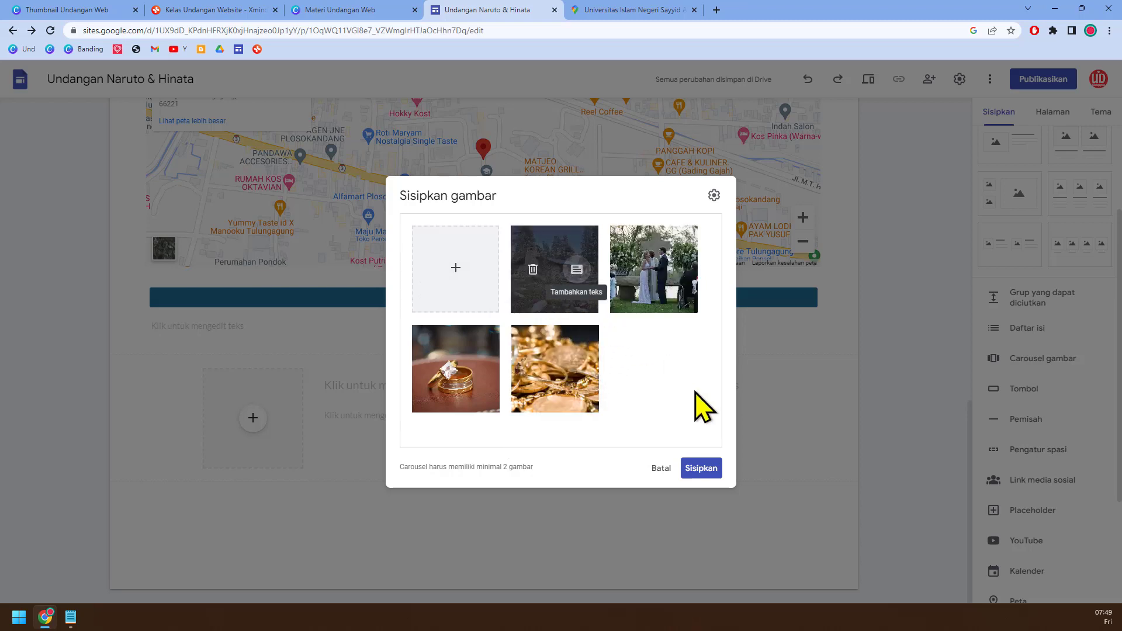
{"action": "left_click", "coordinate": [577, 270]}
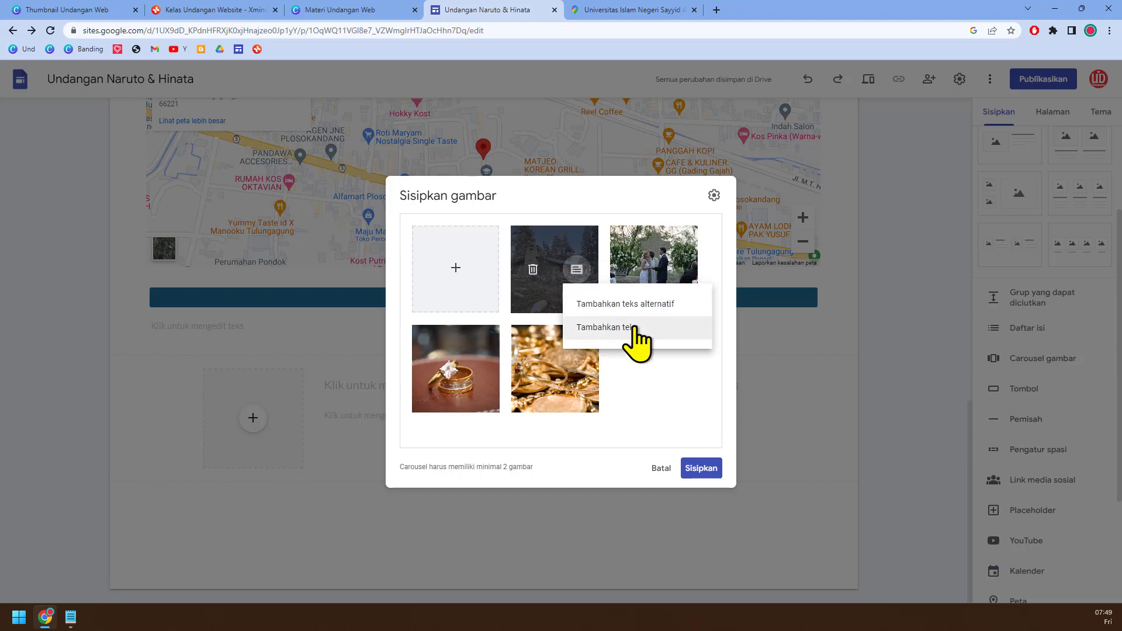
{"action": "left_click", "coordinate": [680, 332]}
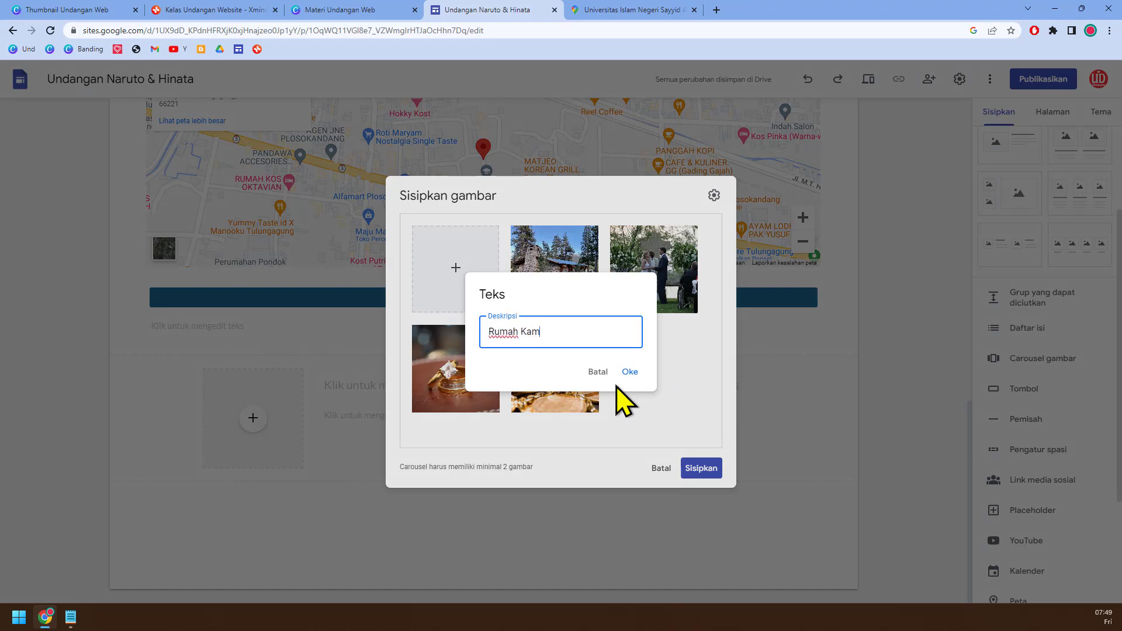
{"action": "left_click", "coordinate": [629, 374]}
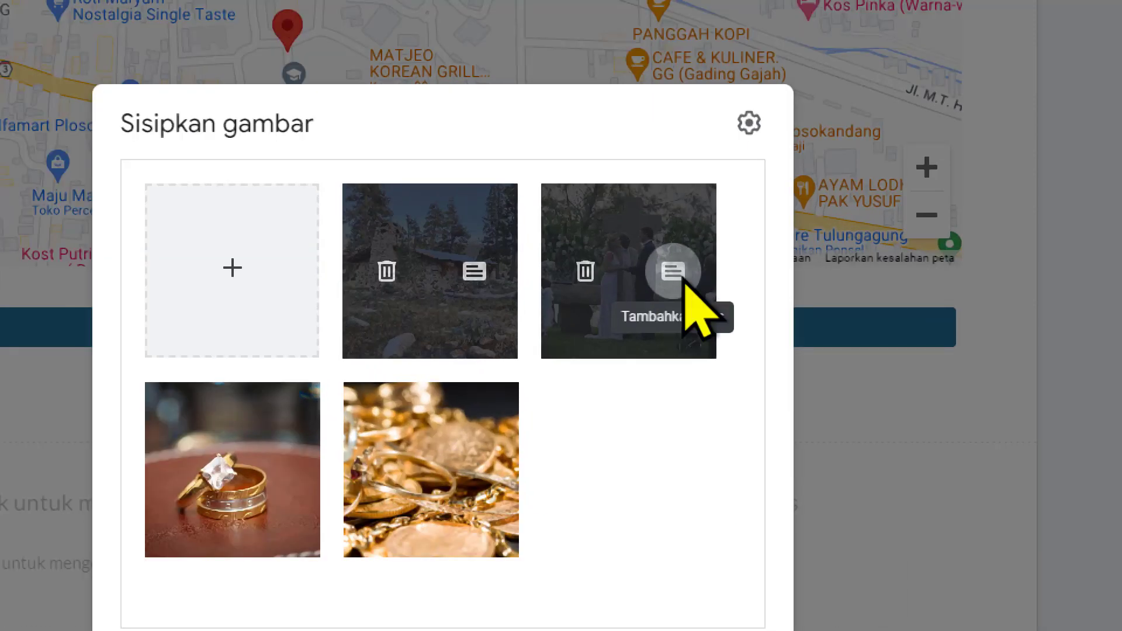
Step: Caption the outdoor ceremony picture "Lamaran" and insert the carousel into the page
{"action": "left_click", "coordinate": [676, 269]}
{"action": "left_click", "coordinate": [678, 391]}
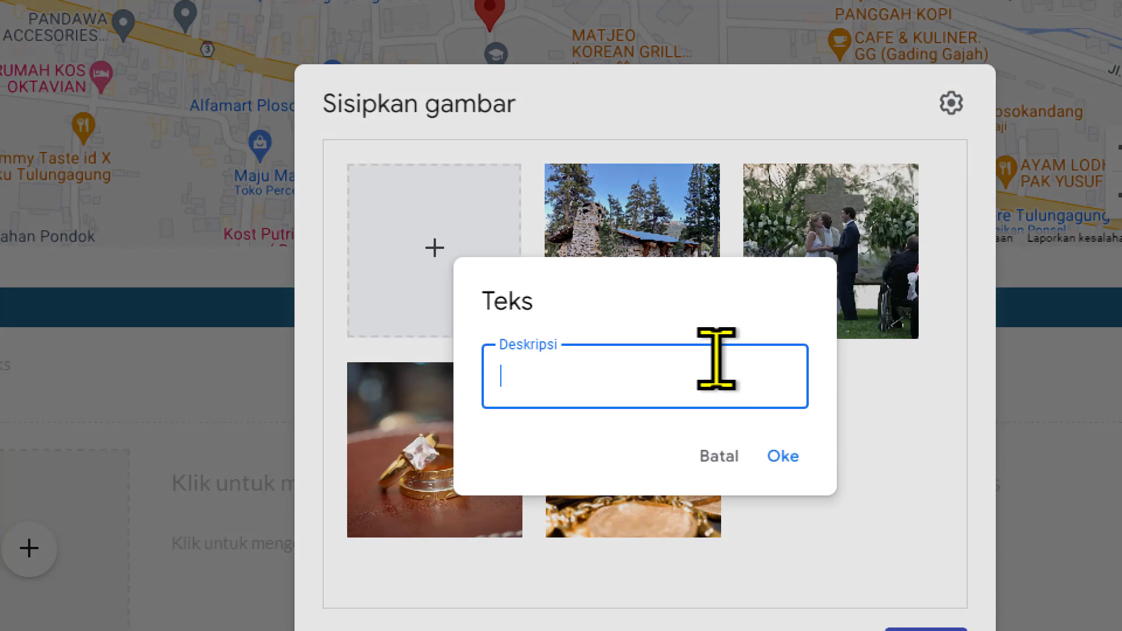
{"action": "type", "text": "Lamaran"}
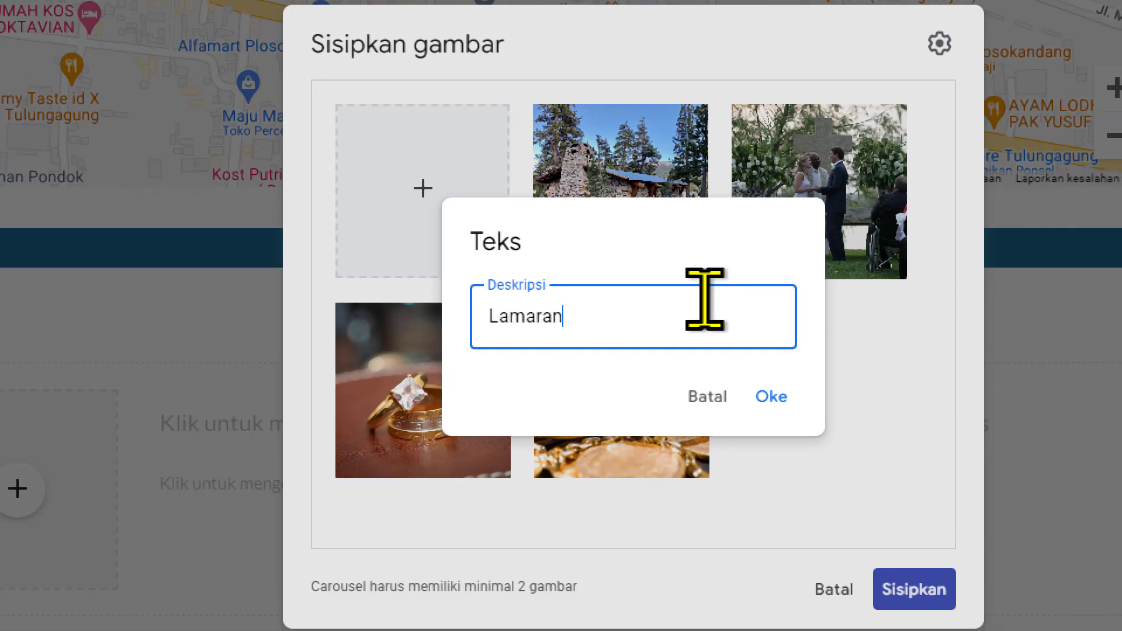
{"action": "left_click", "coordinate": [774, 402]}
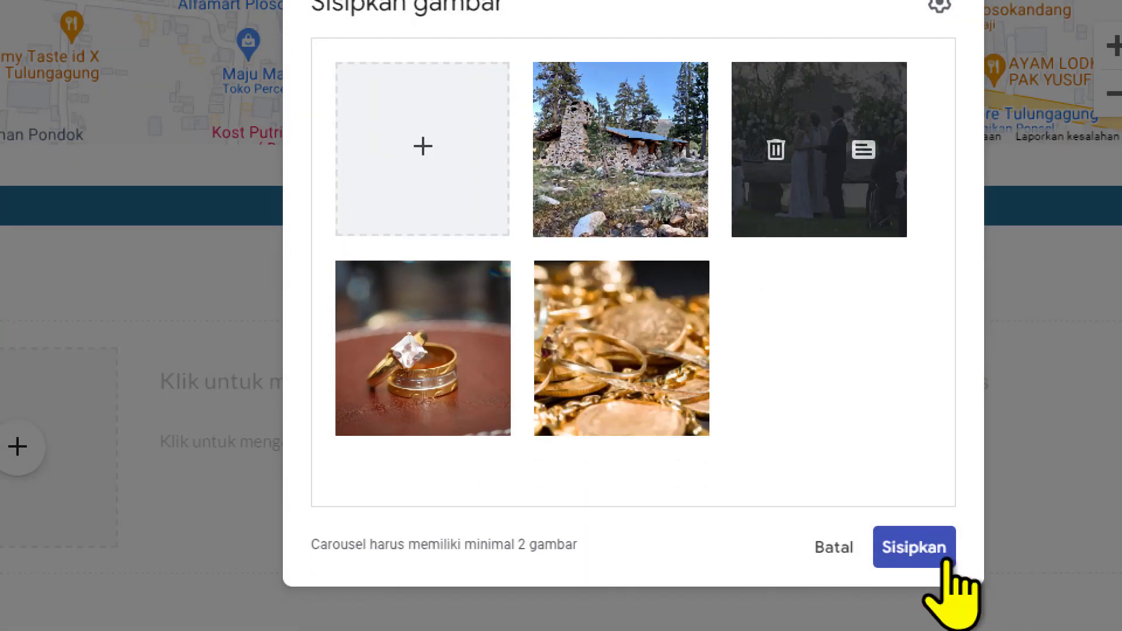
{"action": "left_click", "coordinate": [932, 549]}
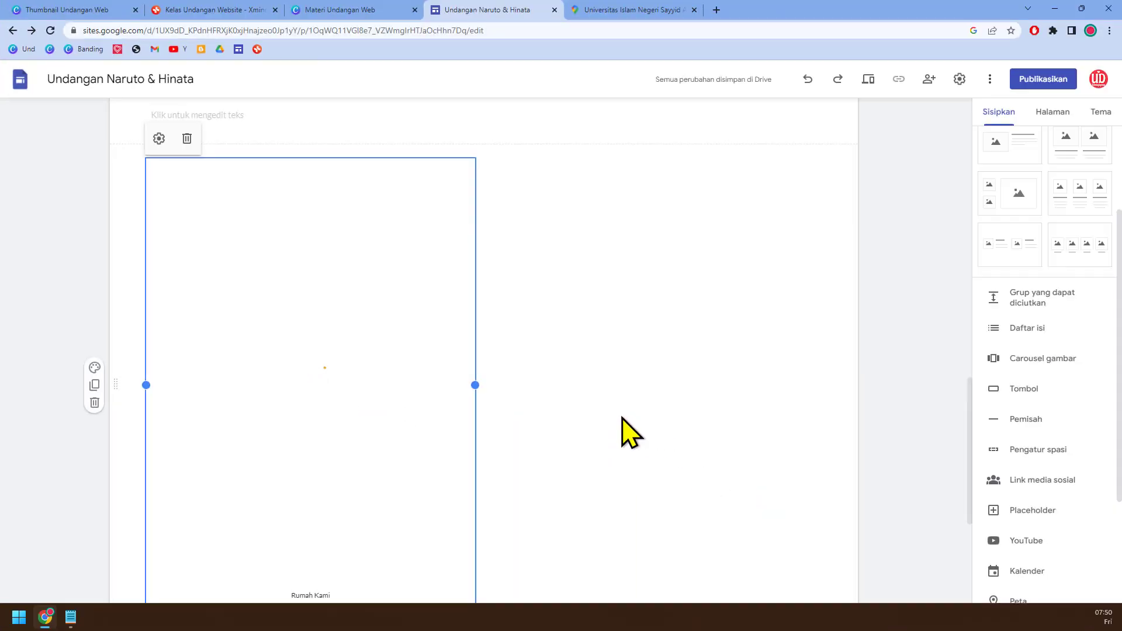
Step: Shrink the inserted photo carousel proportionally to about half its width
{"action": "scroll", "coordinate": [612, 416], "scroll_direction": "down", "scroll_amount": 2}
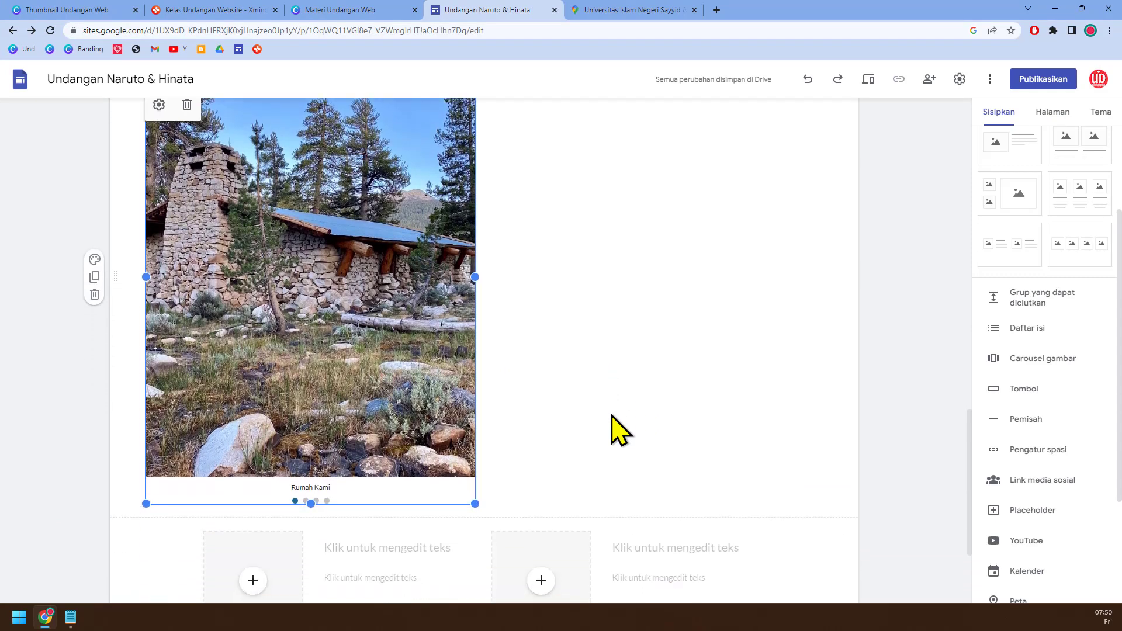
{"action": "scroll", "coordinate": [611, 432], "scroll_direction": "up", "scroll_amount": 1}
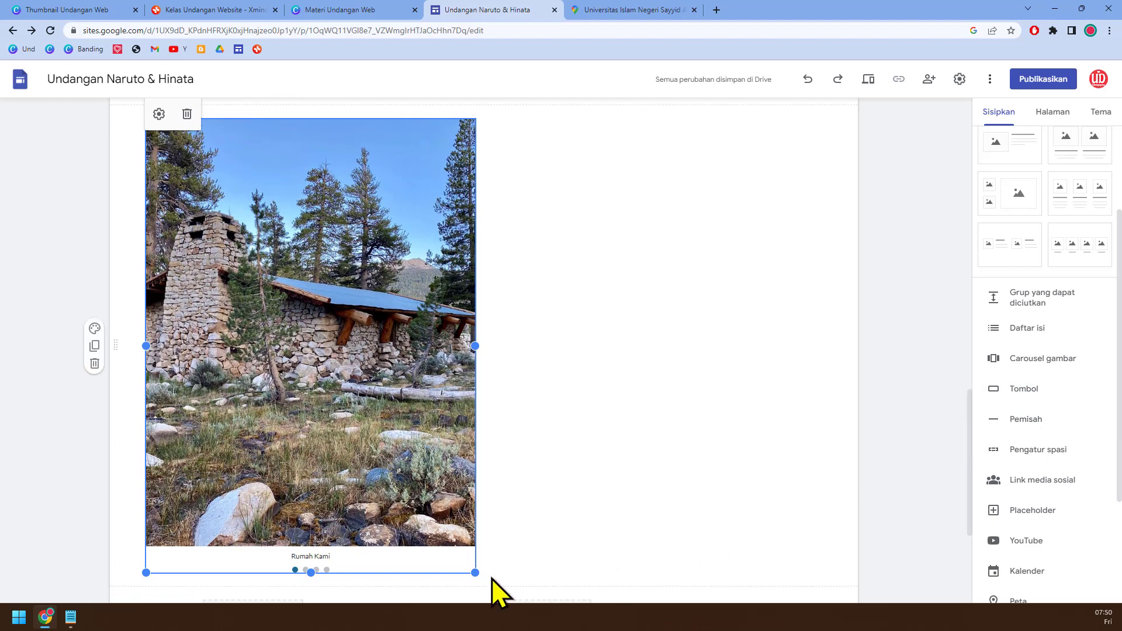
{"action": "left_click_drag", "start_coordinate": [475, 573], "coordinate": [304, 298]}
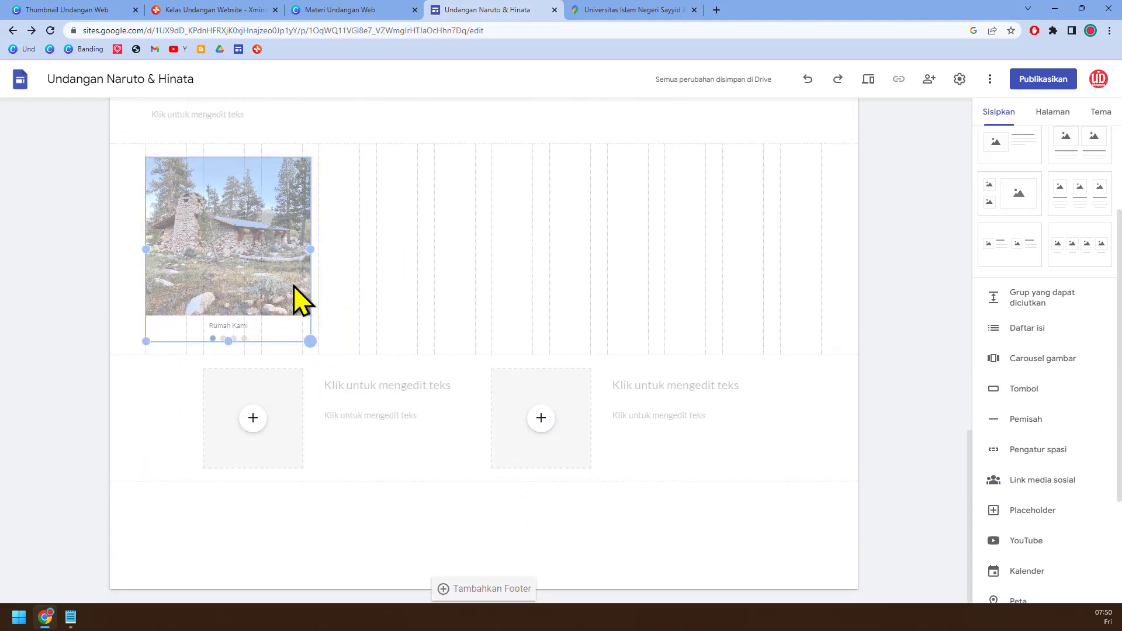
{"action": "left_click_drag", "start_coordinate": [348, 335], "coordinate": [349, 335]}
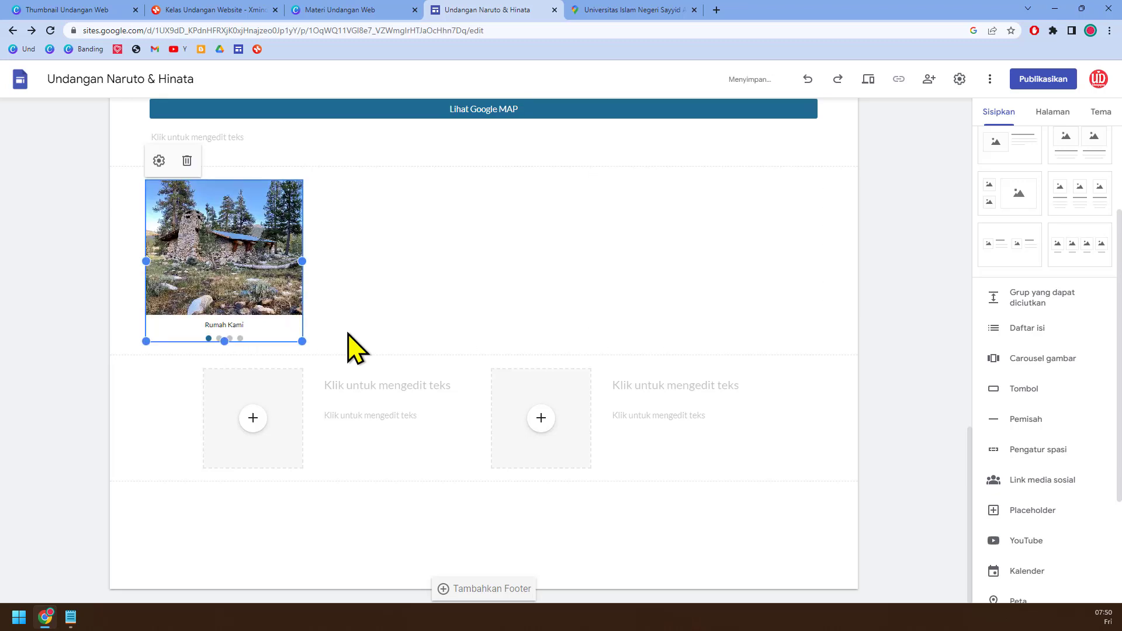
Step: Set the carousel to start automatically (Mulai otomatis) with transition speed Cepat, turn off Tampilkan titik, and update it
{"action": "left_click", "coordinate": [159, 161]}
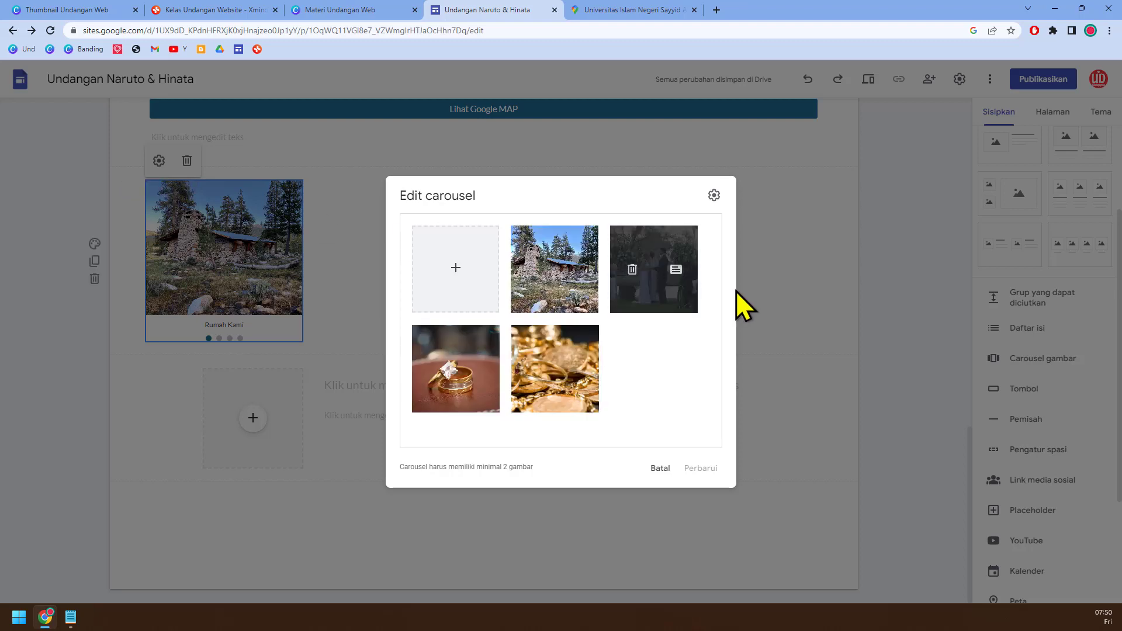
{"action": "left_click", "coordinate": [715, 197]}
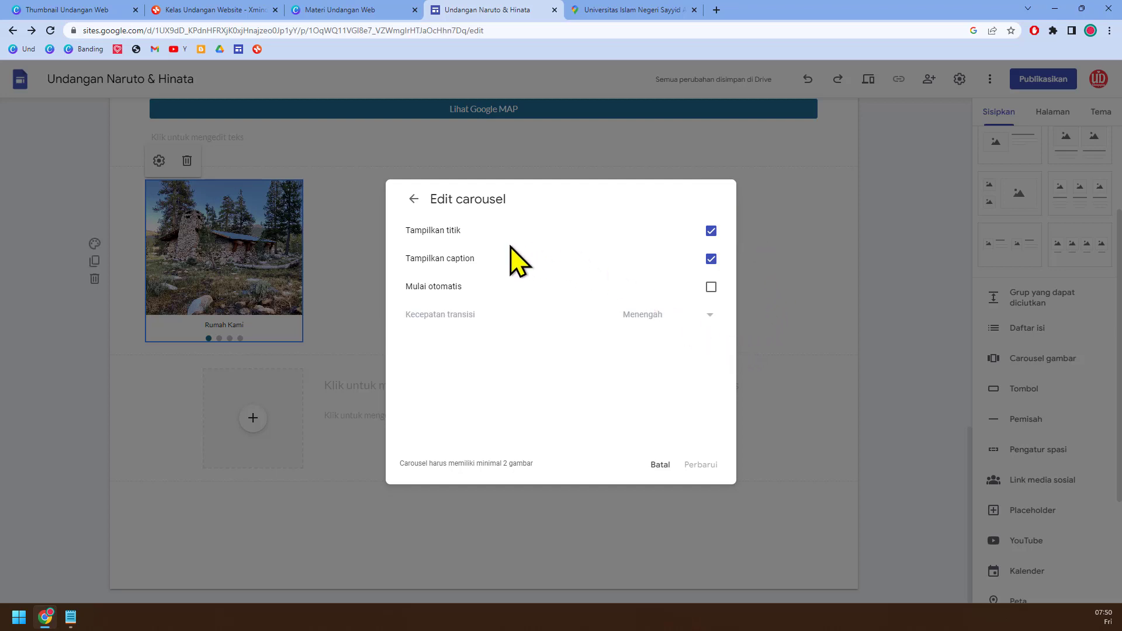
{"action": "left_click", "coordinate": [712, 288]}
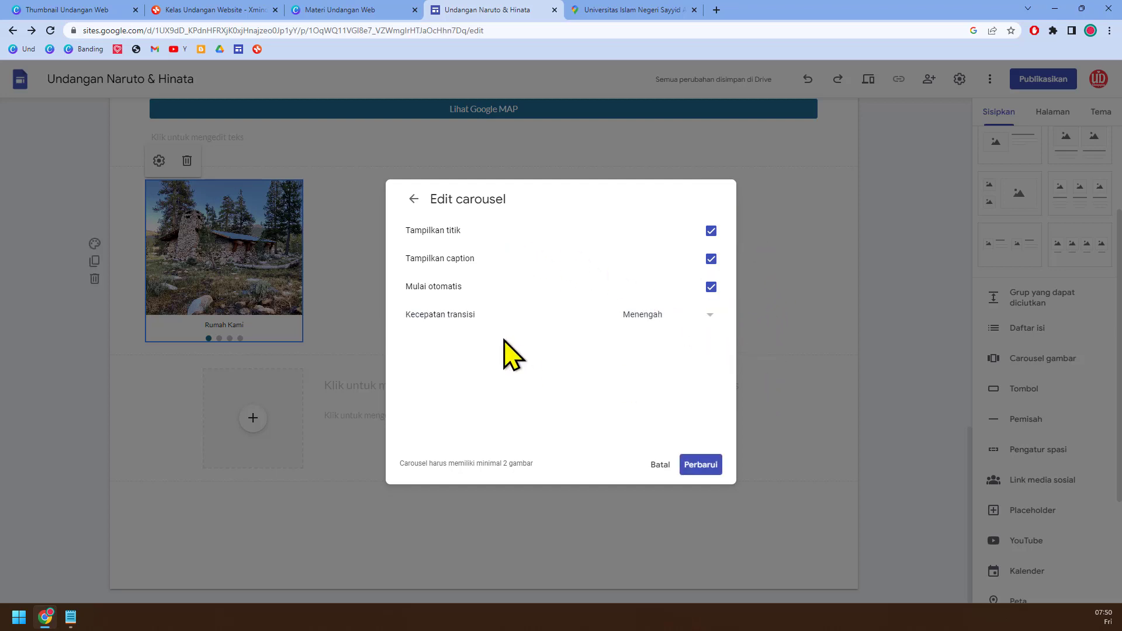
{"action": "left_click", "coordinate": [648, 315]}
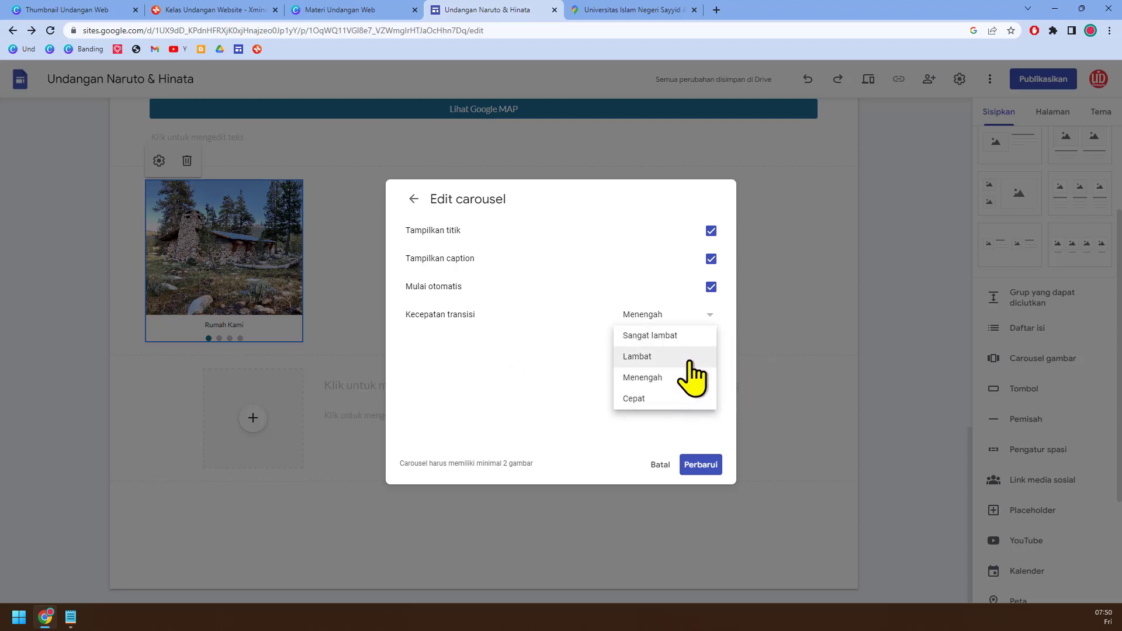
{"action": "left_click", "coordinate": [692, 399]}
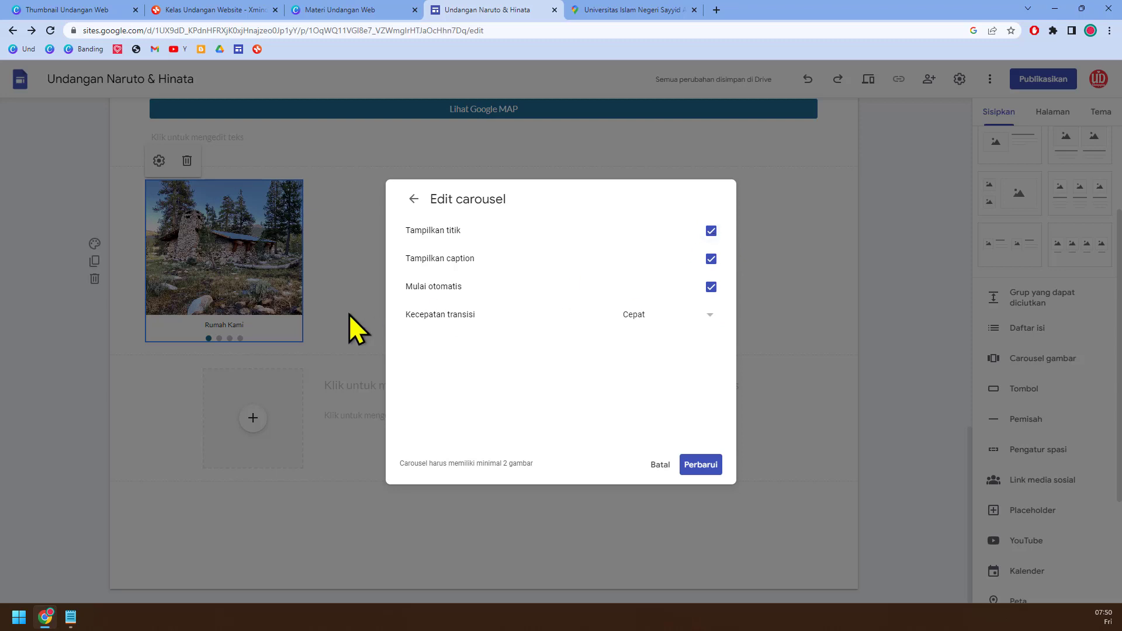
{"action": "left_click", "coordinate": [710, 230]}
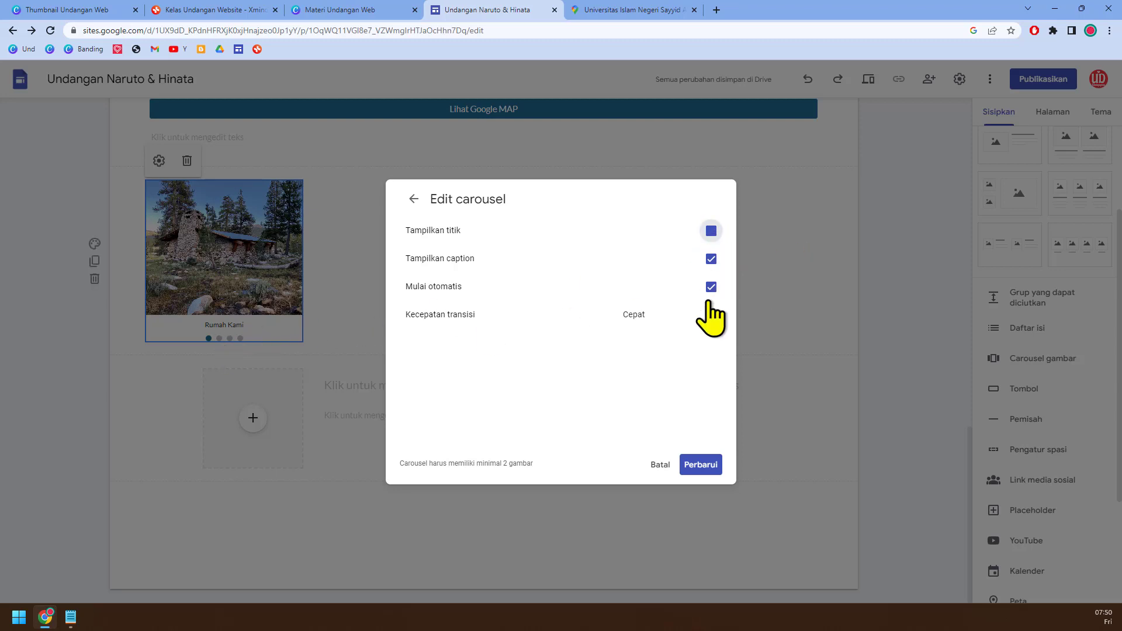
{"action": "left_click", "coordinate": [707, 465]}
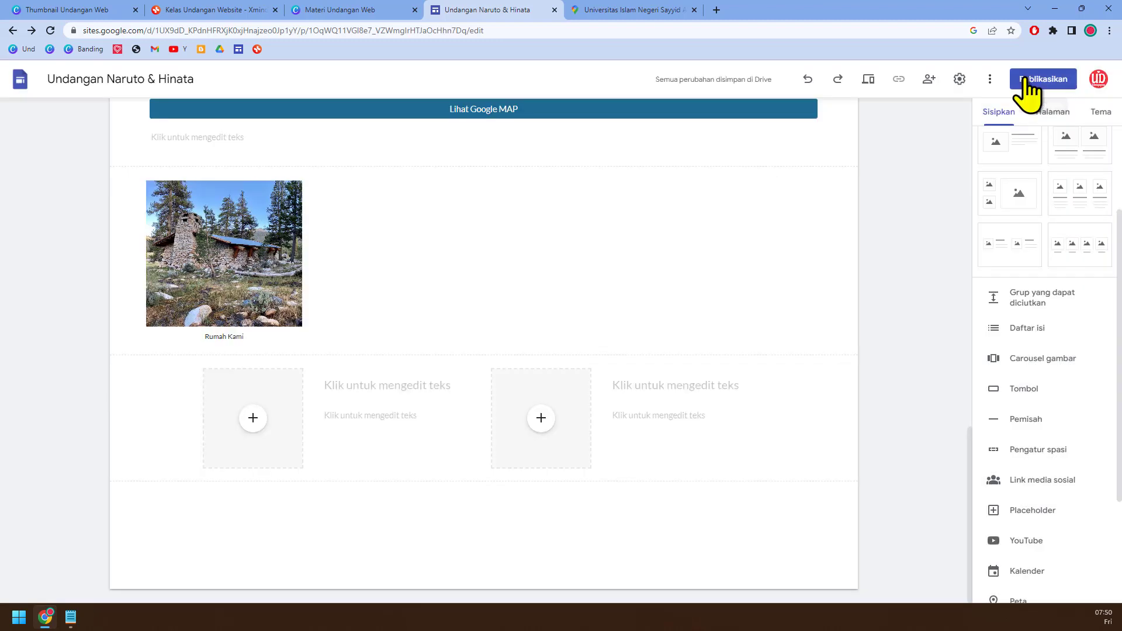
Step: Centre the photo carousel horizontally in its section and enlarge it slightly
{"action": "left_click", "coordinate": [1025, 78]}
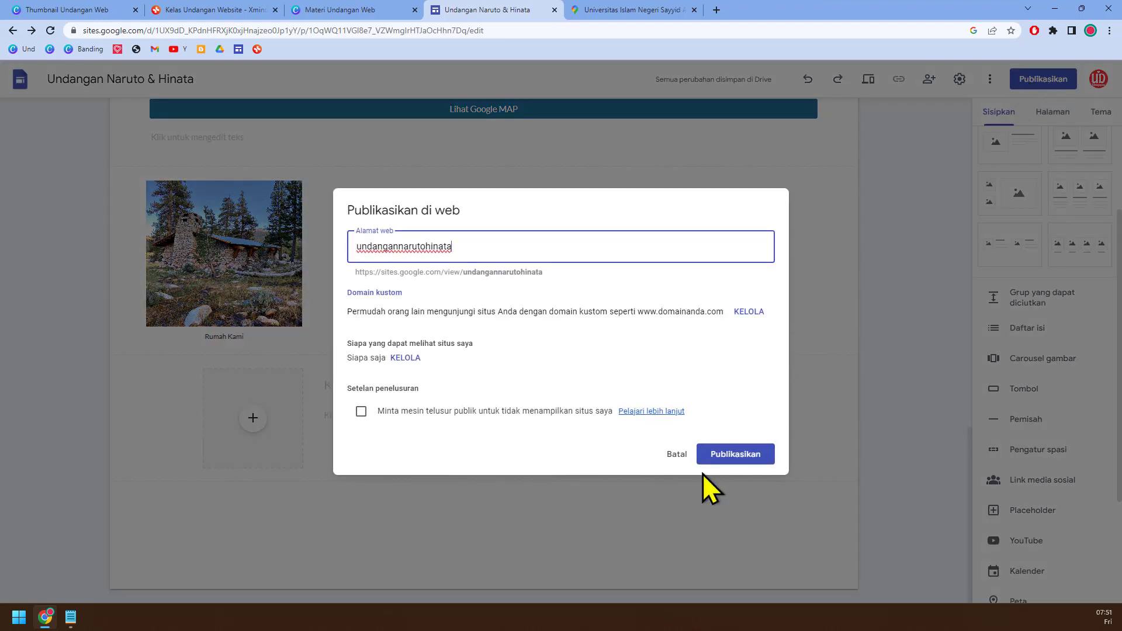
{"action": "left_click", "coordinate": [677, 454]}
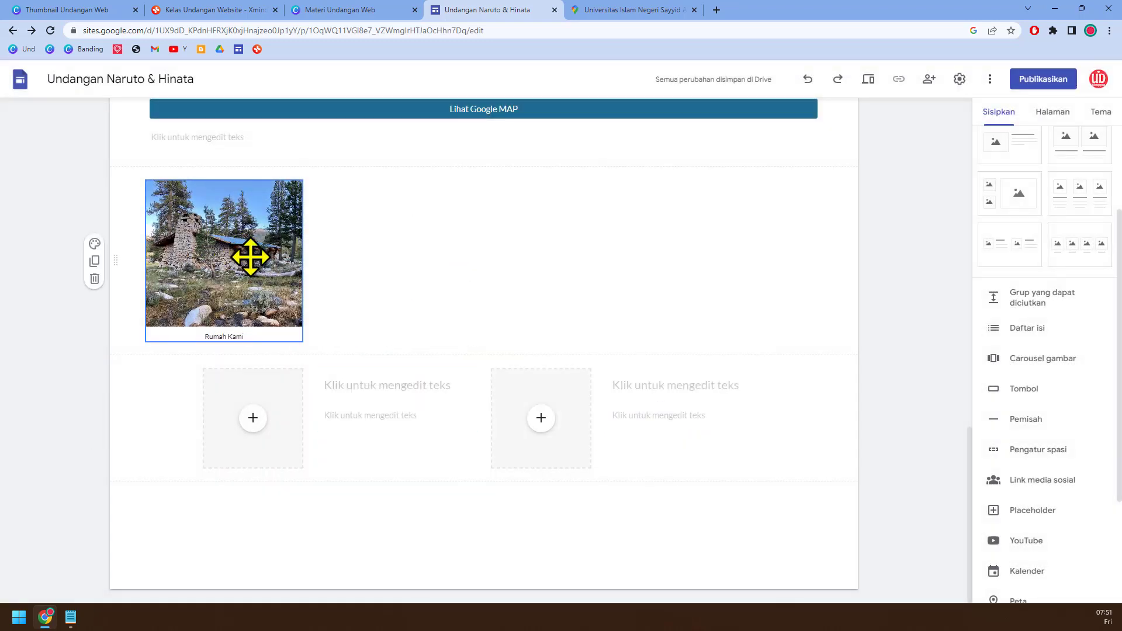
{"action": "left_click_drag", "start_coordinate": [243, 260], "coordinate": [496, 256]}
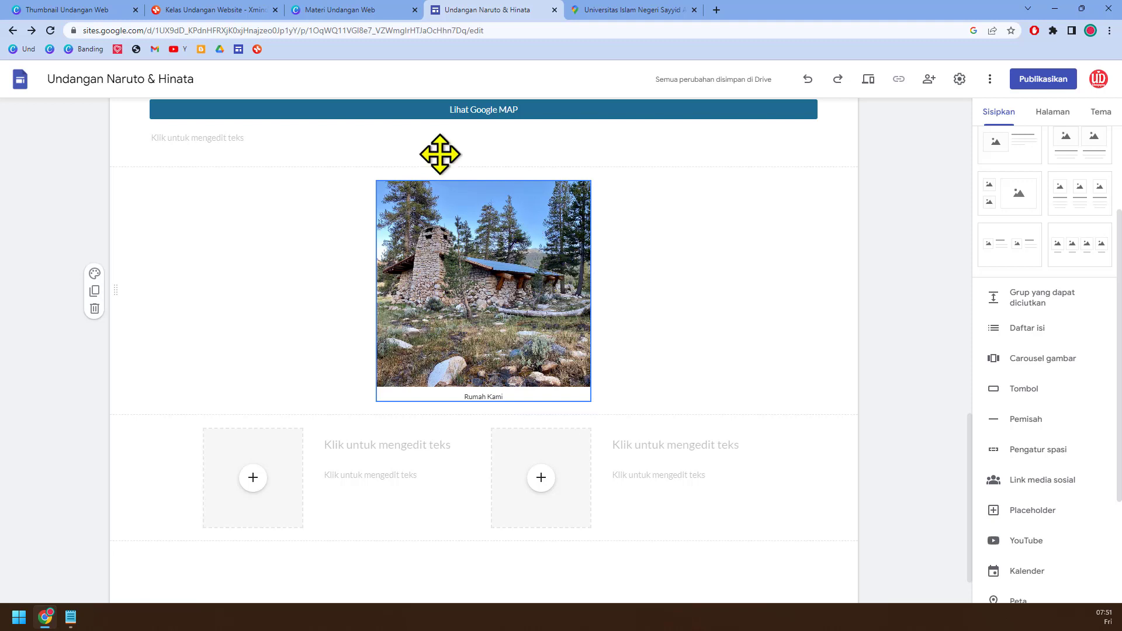
Step: Check the Google sites feature list in the Kelas Undangan Website mind map and return to the invitation site
{"action": "left_click", "coordinate": [225, 10]}
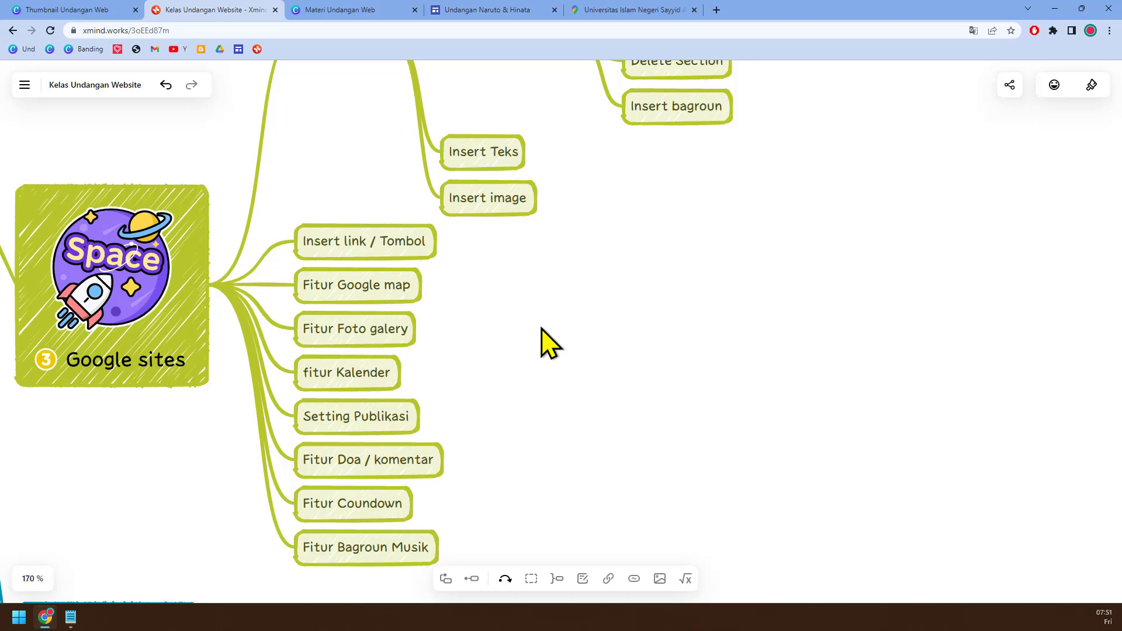
{"action": "left_click", "coordinate": [509, 10]}
{"action": "scroll", "coordinate": [810, 402], "scroll_direction": "down", "scroll_amount": 1}
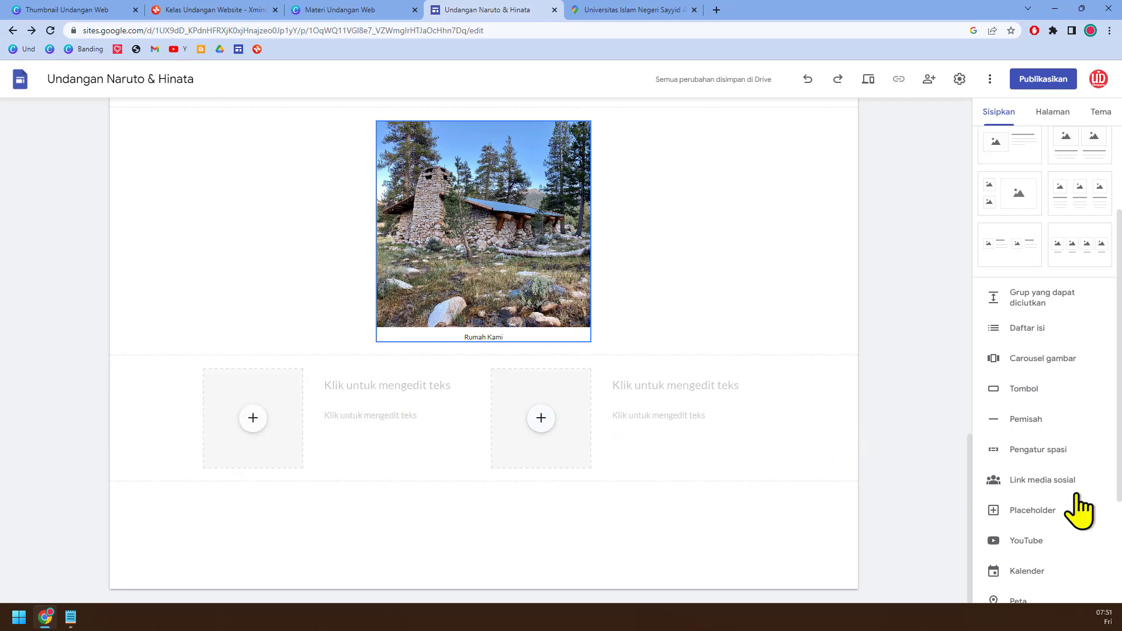
{"action": "left_click", "coordinate": [220, 10]}
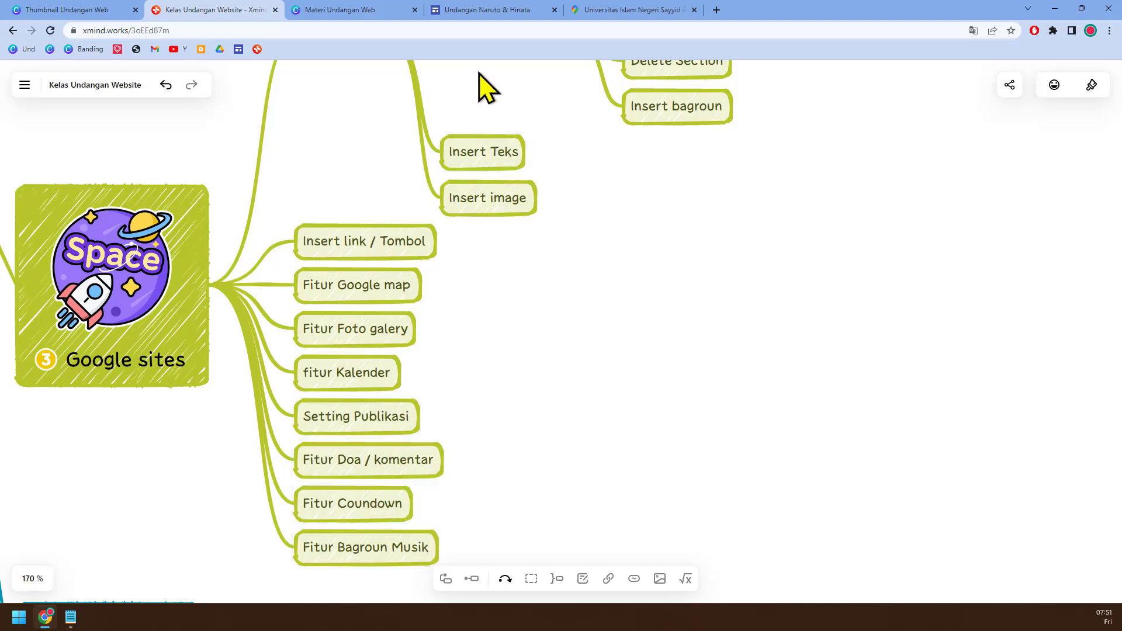
{"action": "left_click", "coordinate": [488, 10]}
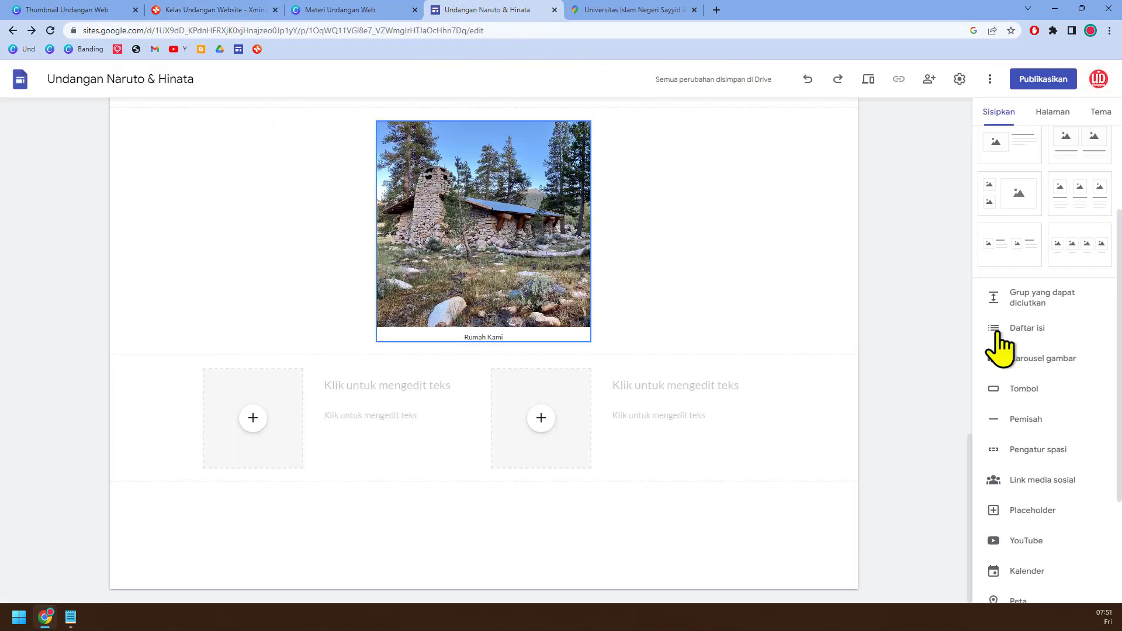
{"action": "scroll", "coordinate": [1001, 345], "scroll_direction": "down", "scroll_amount": 3}
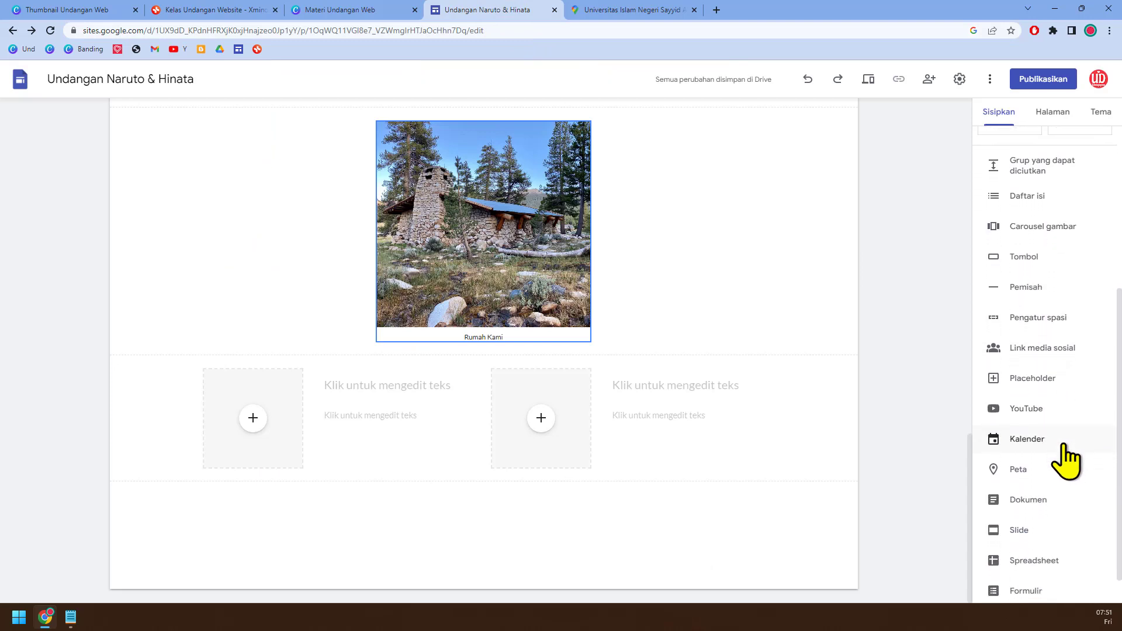
{"action": "scroll", "coordinate": [695, 318], "scroll_direction": "up", "scroll_amount": 2}
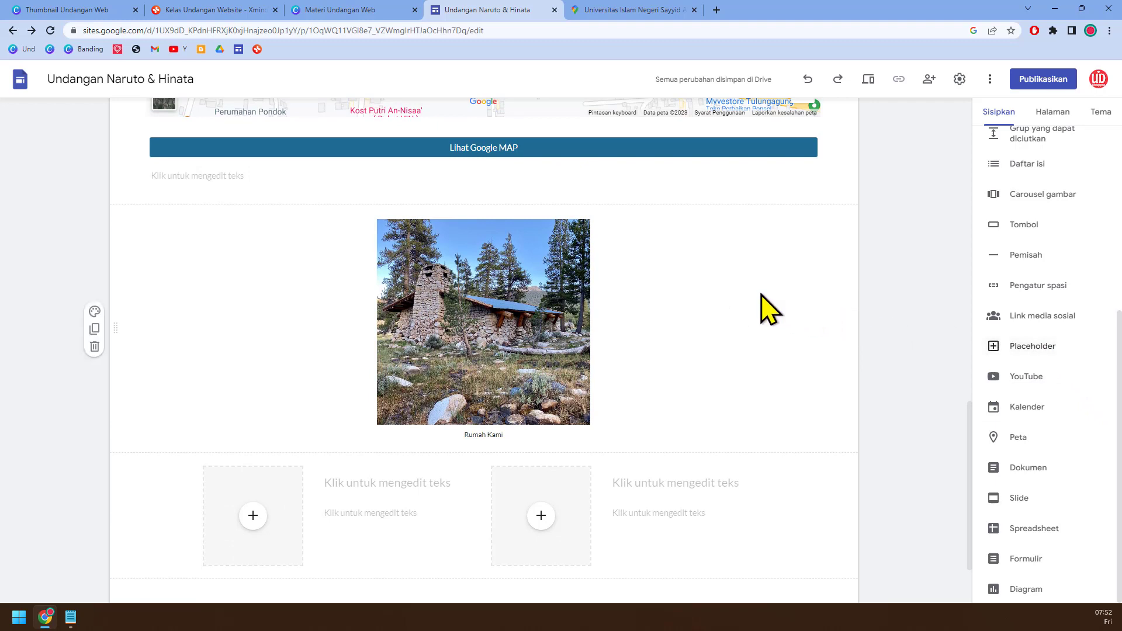
{"action": "left_click", "coordinate": [1027, 346]}
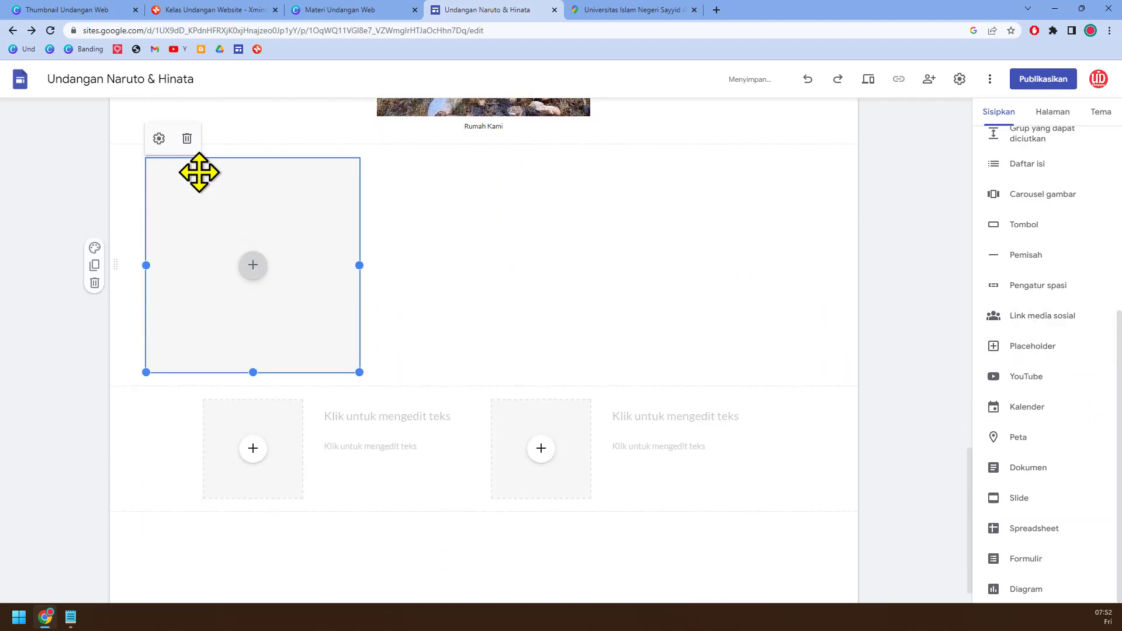
{"action": "left_click", "coordinate": [187, 138]}
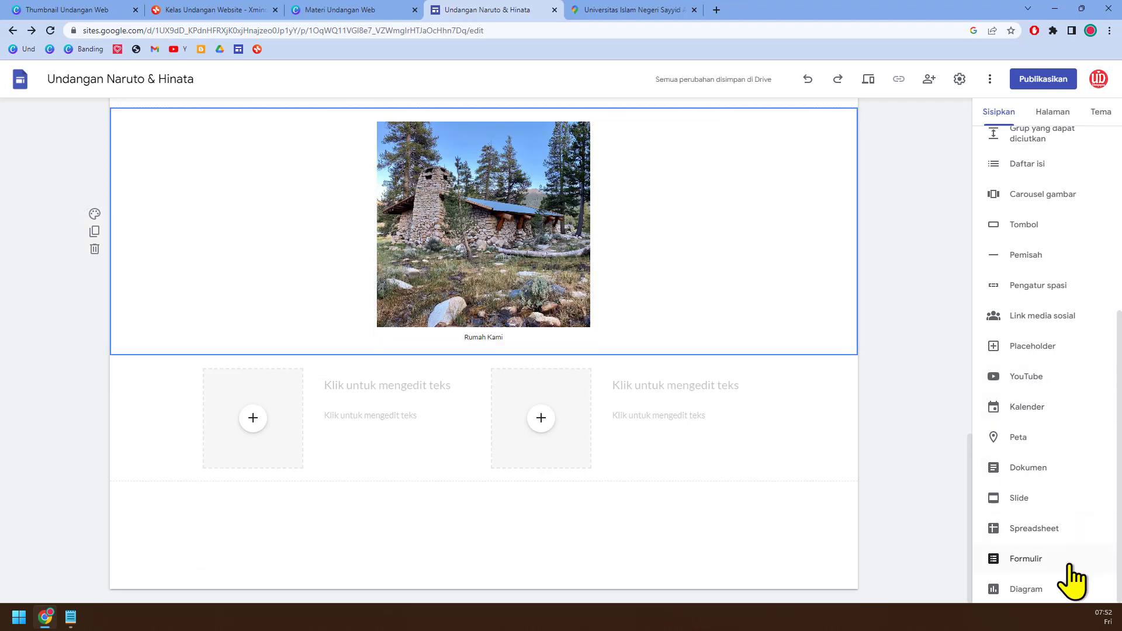
Step: Insert the "Hari libur di Indonesia" calendar below the photo carousel and centre it in its section
{"action": "left_click", "coordinate": [1051, 411]}
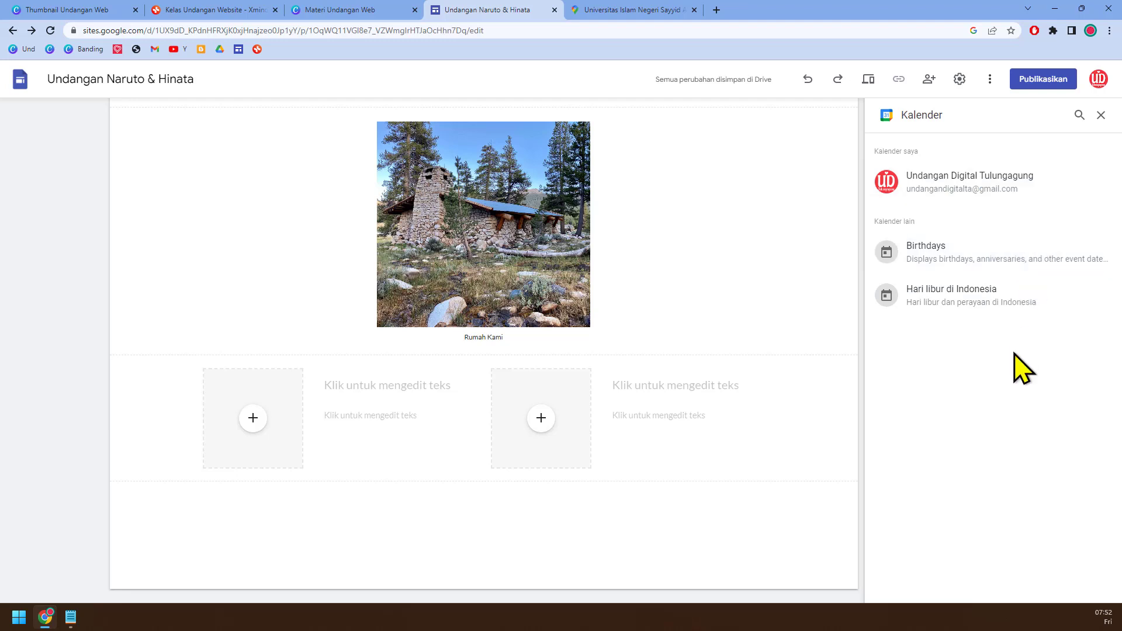
{"action": "left_click", "coordinate": [971, 313]}
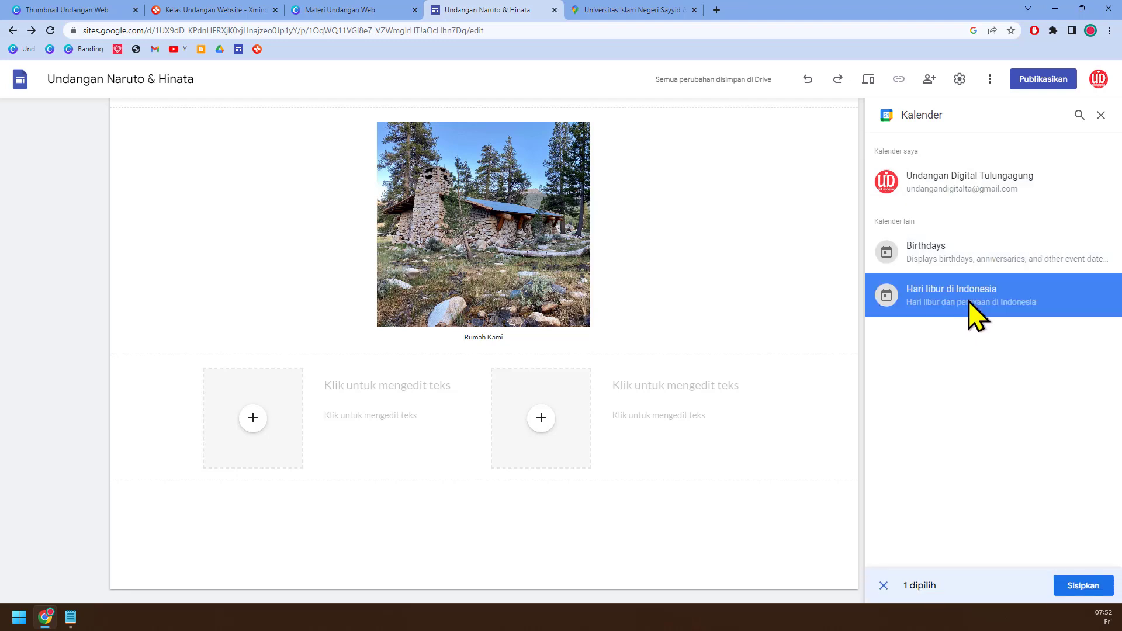
{"action": "left_click", "coordinate": [1085, 590]}
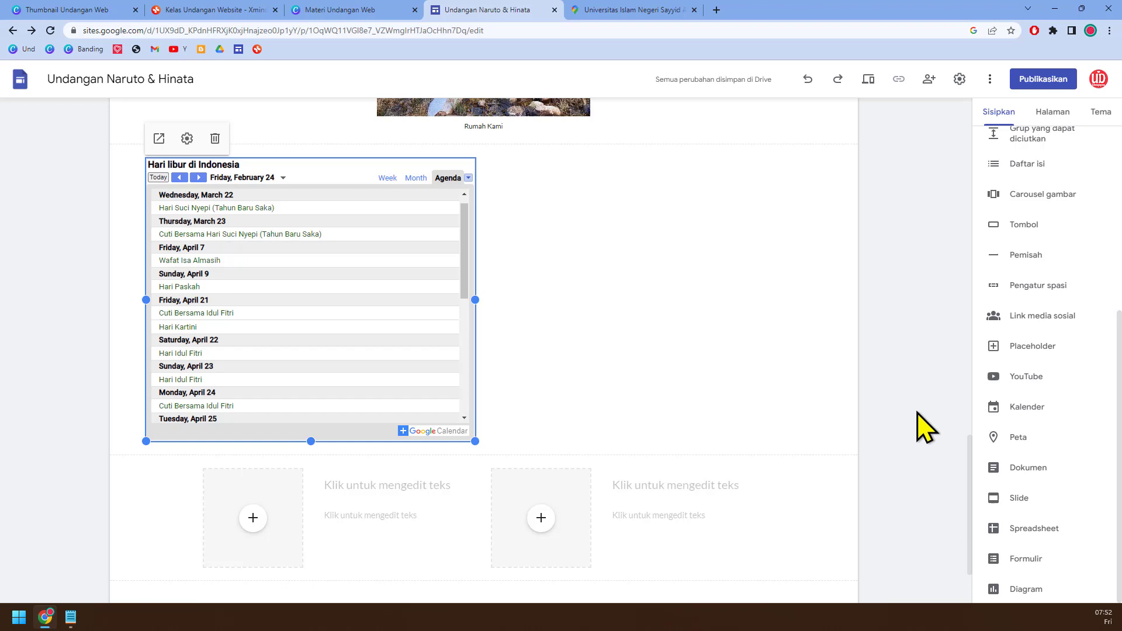
{"action": "left_click_drag", "start_coordinate": [325, 251], "coordinate": [499, 234]}
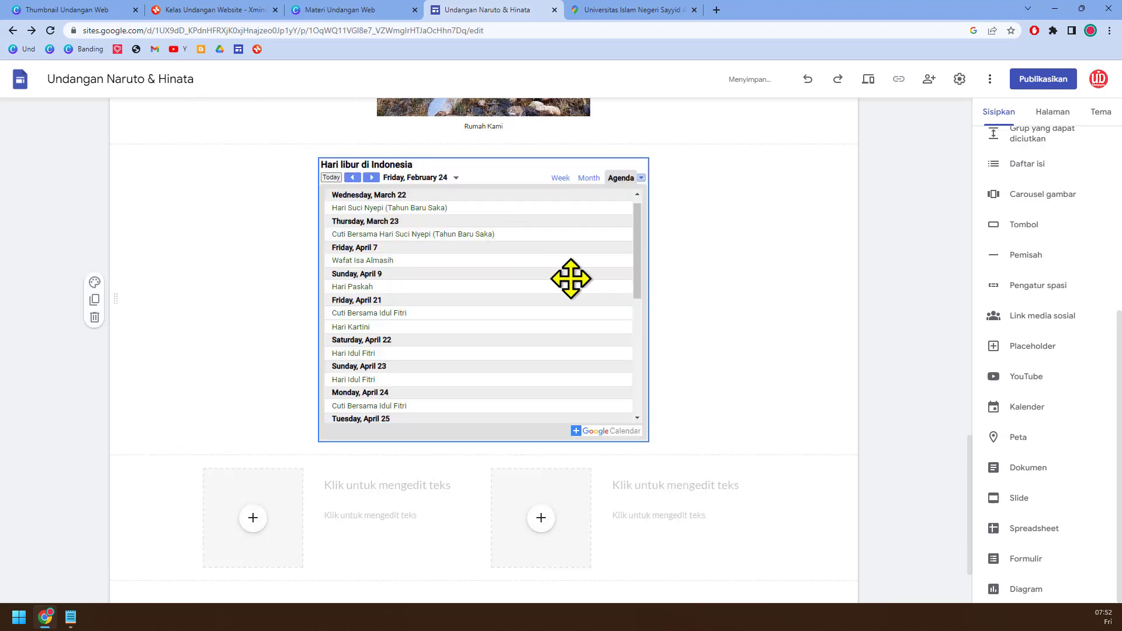
{"action": "scroll", "coordinate": [551, 345], "scroll_direction": "down", "scroll_amount": 2}
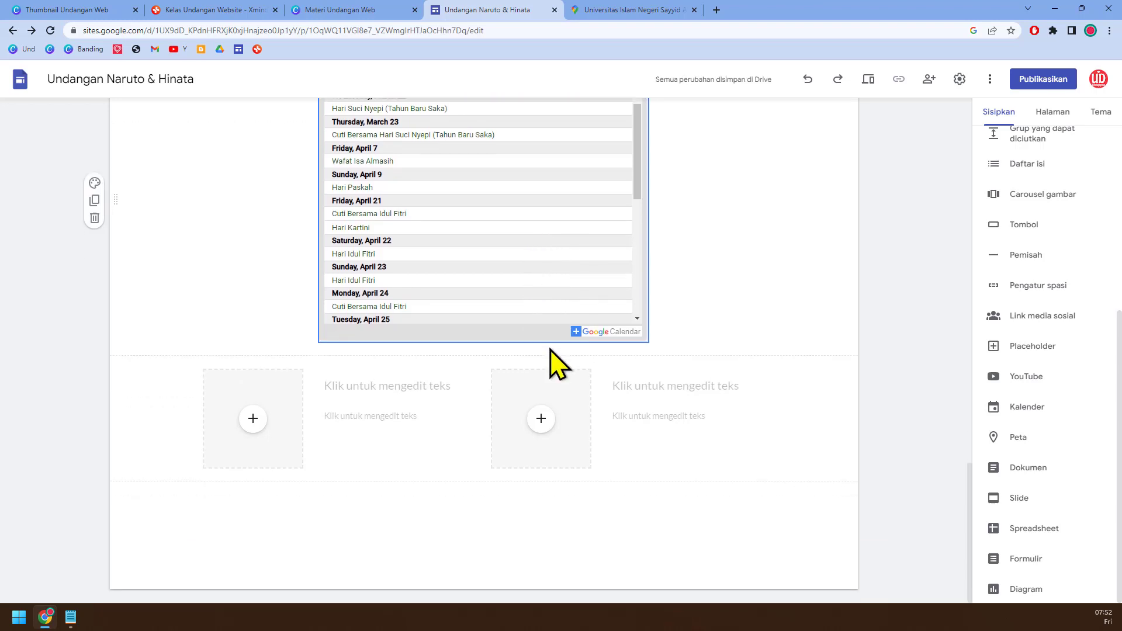
Step: Write the wedding schedule in a blank Notepad note on three lines: "tgl 7: Akad nikah", "Tgl 18: Resepsi" and "Tgl 21 : Ngunduh Manten"
{"action": "scroll", "coordinate": [553, 363], "scroll_direction": "up", "scroll_amount": 2}
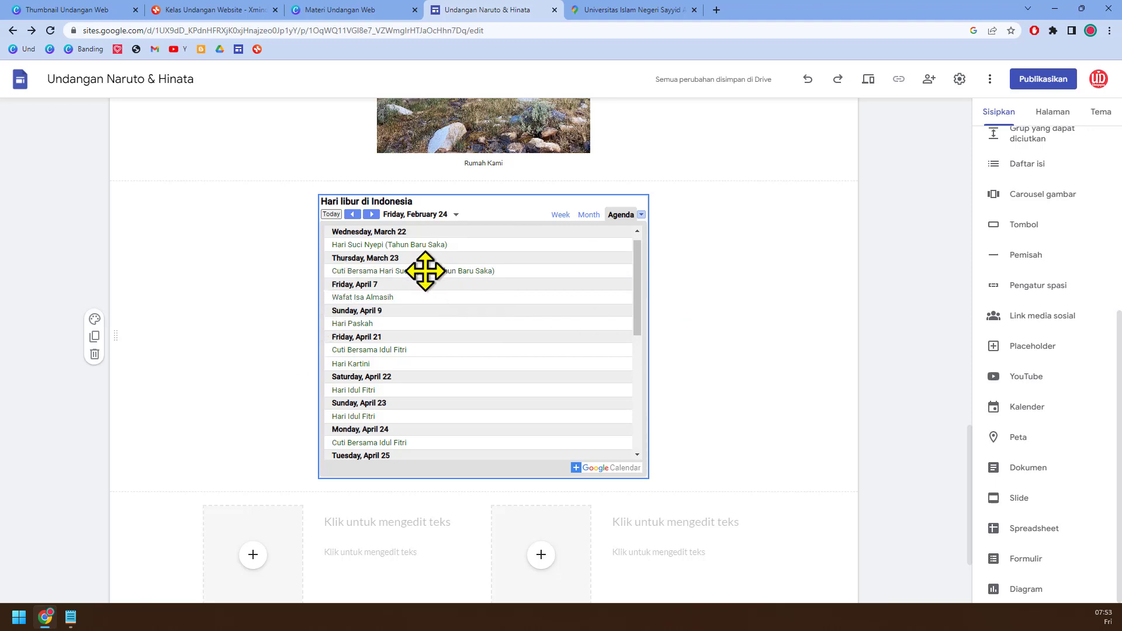
{"action": "left_click", "coordinate": [71, 616]}
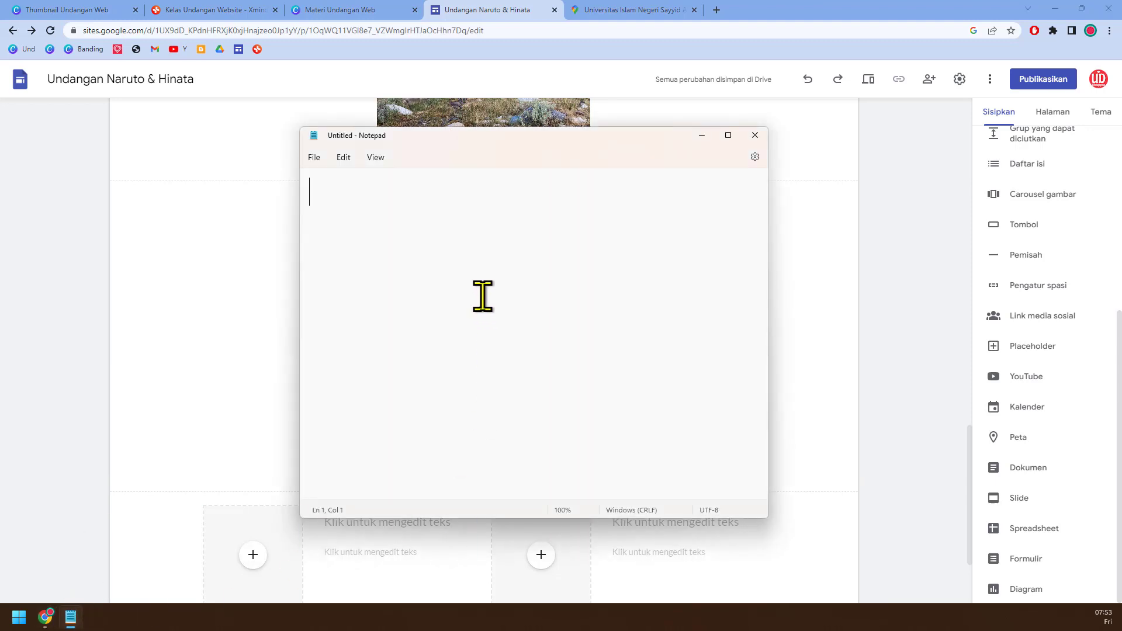
{"action": "type", "text": "tgl"}
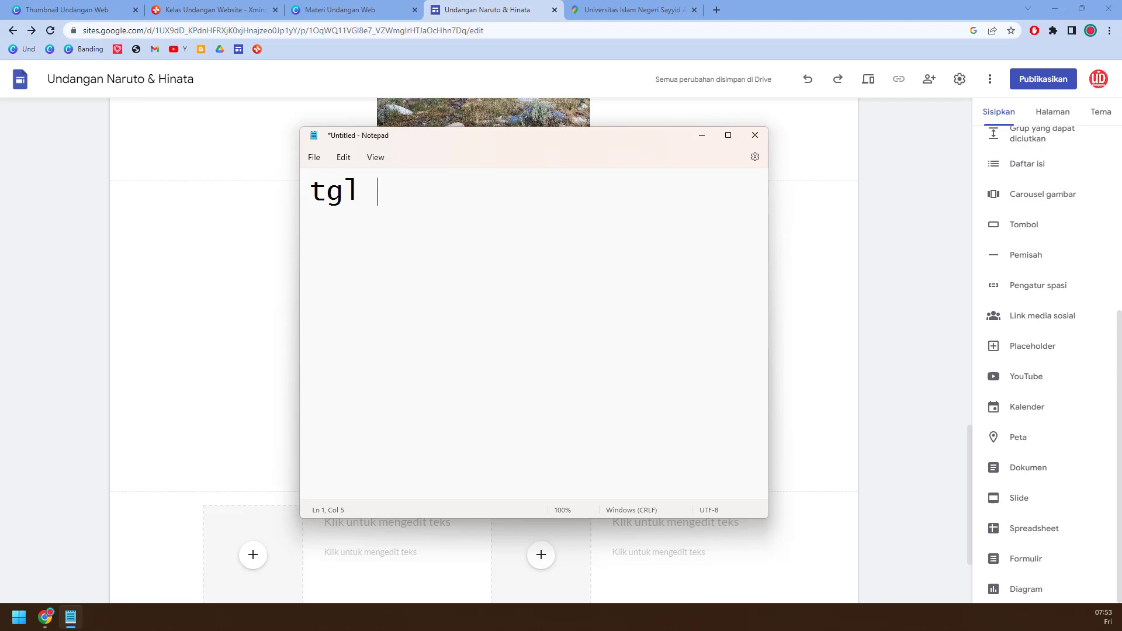
{"action": "type", "text": " 7: Akad nikah "}
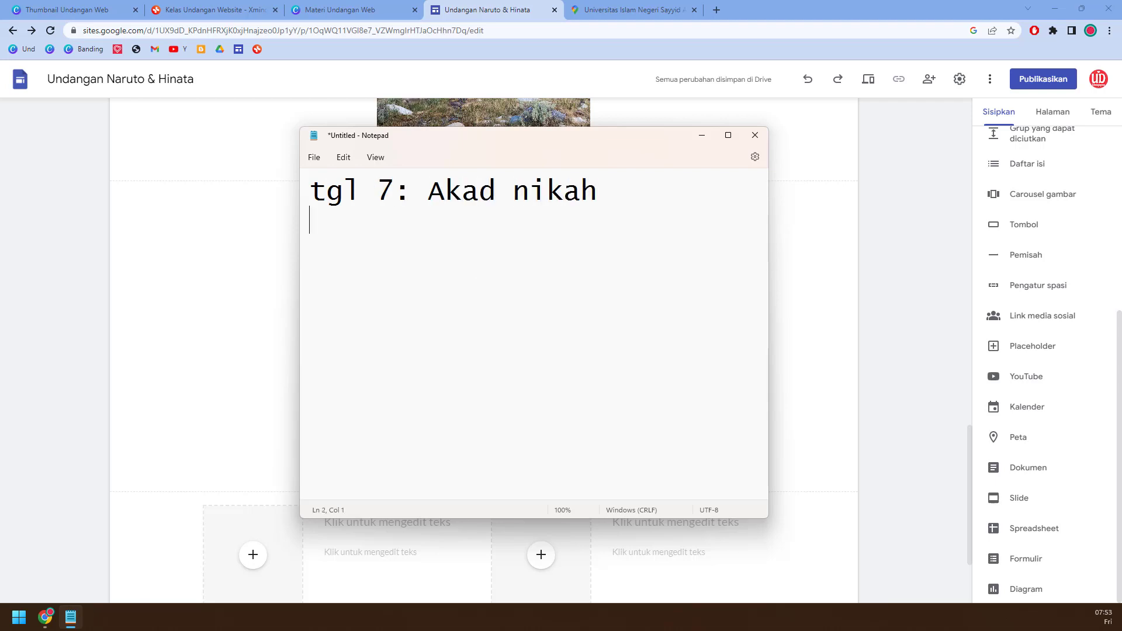
{"action": "type", "text": "Tgl 18: "}
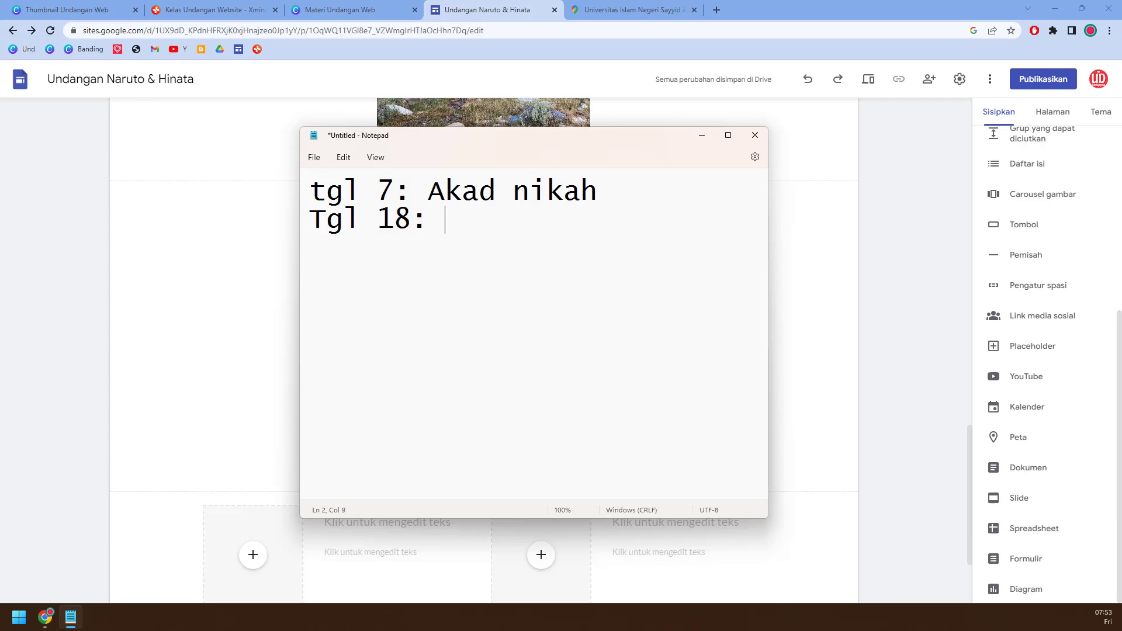
{"action": "type", "text": "Resepsi"}
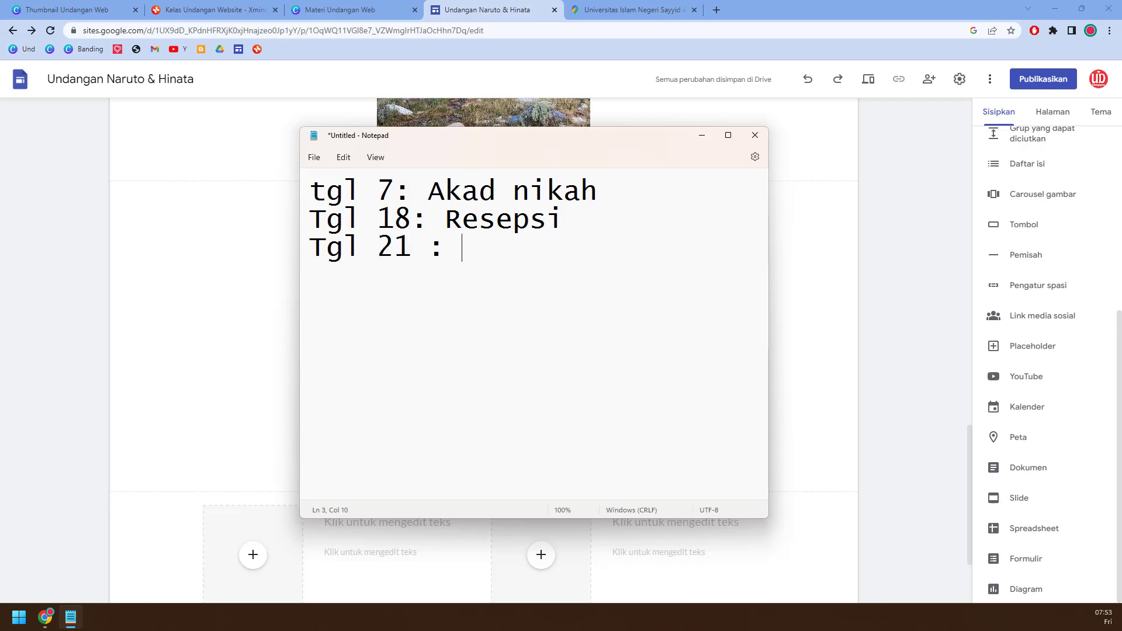
{"action": "type", "text": "Ngunduh Manten"}
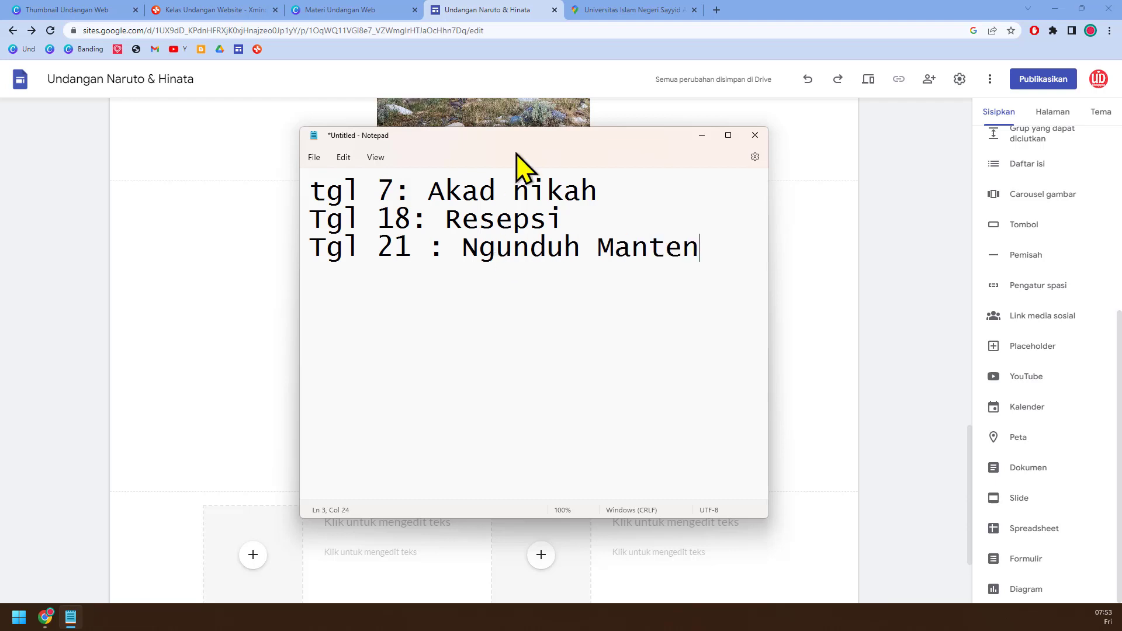
Step: Place the Notepad schedule beside the "Hari libur di Indonesia" calendar and compare its dates with the agenda
{"action": "left_click_drag", "start_coordinate": [514, 142], "coordinate": [757, 217]}
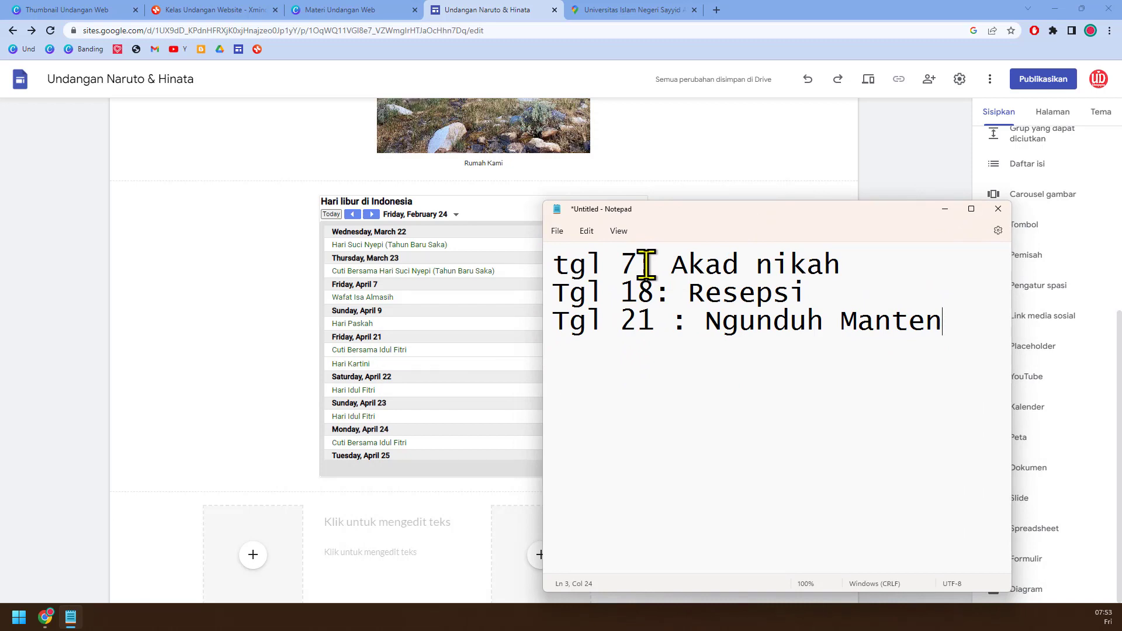
{"action": "left_click", "coordinate": [474, 225]}
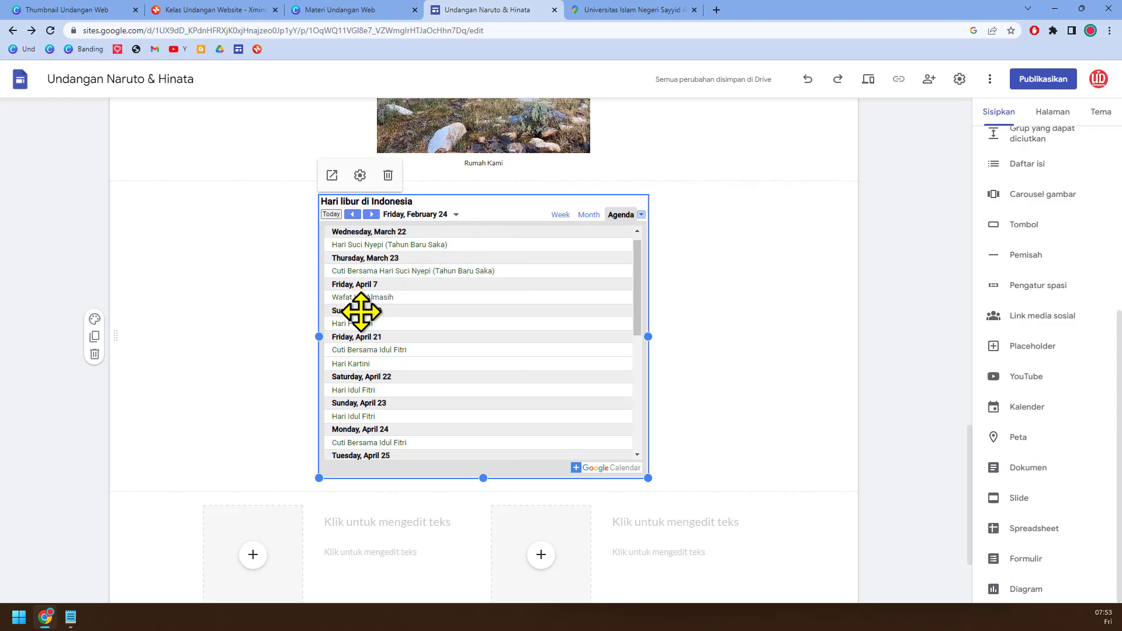
{"action": "left_click", "coordinate": [71, 617]}
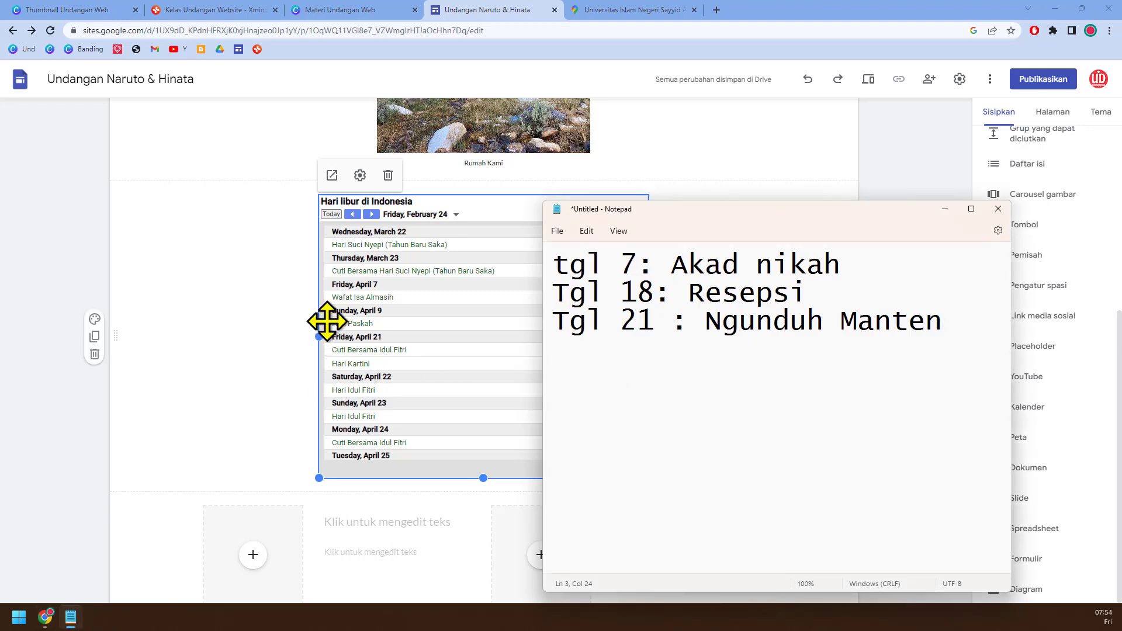
{"action": "left_click", "coordinate": [195, 10]}
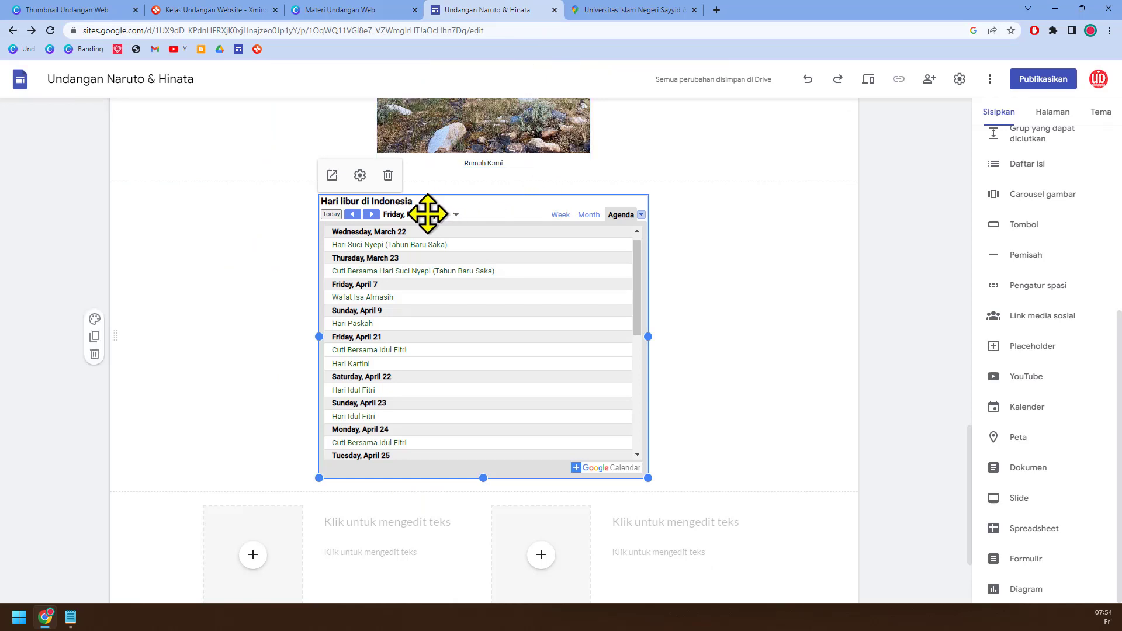
Step: Delete the "Hari libur di Indonesia" calendar from the invitation page and undo the deletion
{"action": "left_click", "coordinate": [388, 176]}
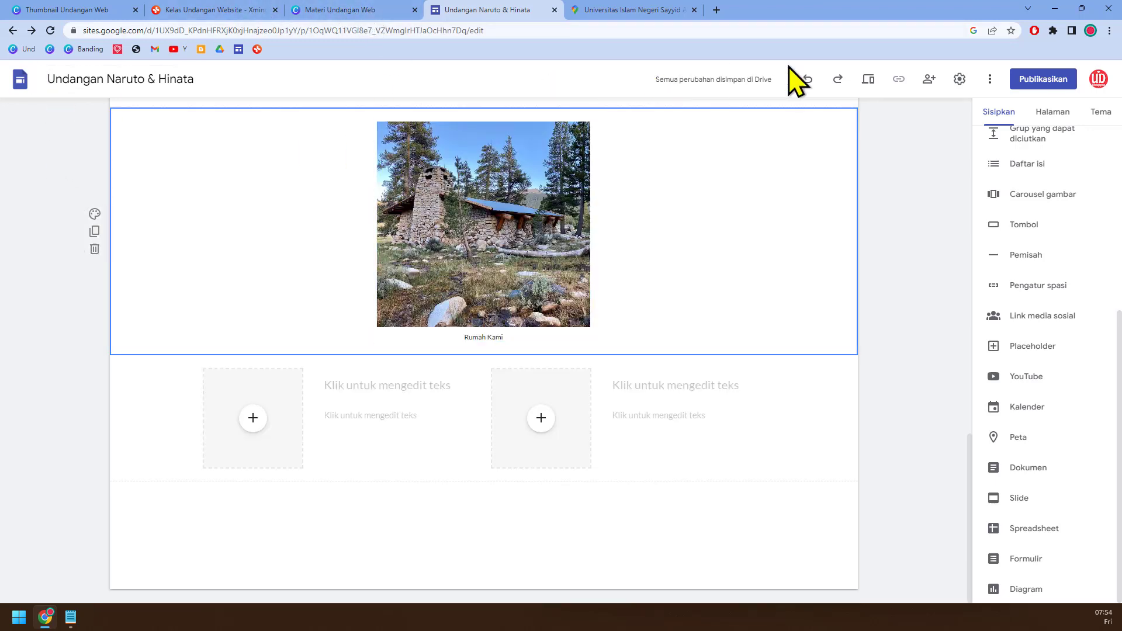
{"action": "left_click", "coordinate": [809, 79]}
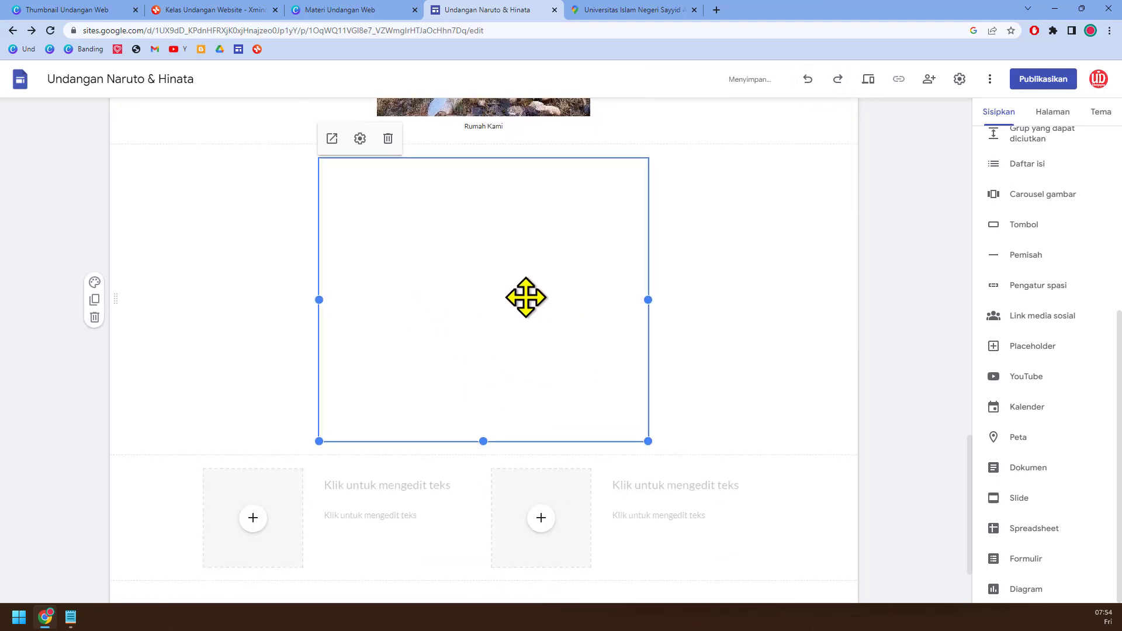
Step: Look up the feature after fitur Kalender in the Kelas Undangan Website mind map and return to the invitation site
{"action": "left_click", "coordinate": [224, 10]}
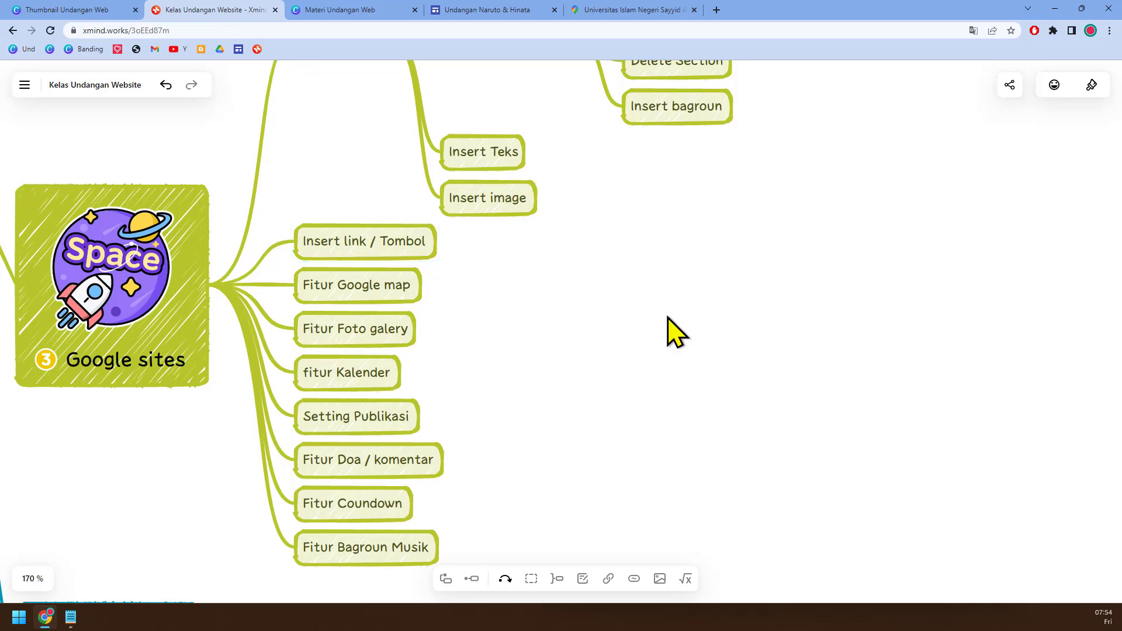
{"action": "left_click", "coordinate": [507, 10]}
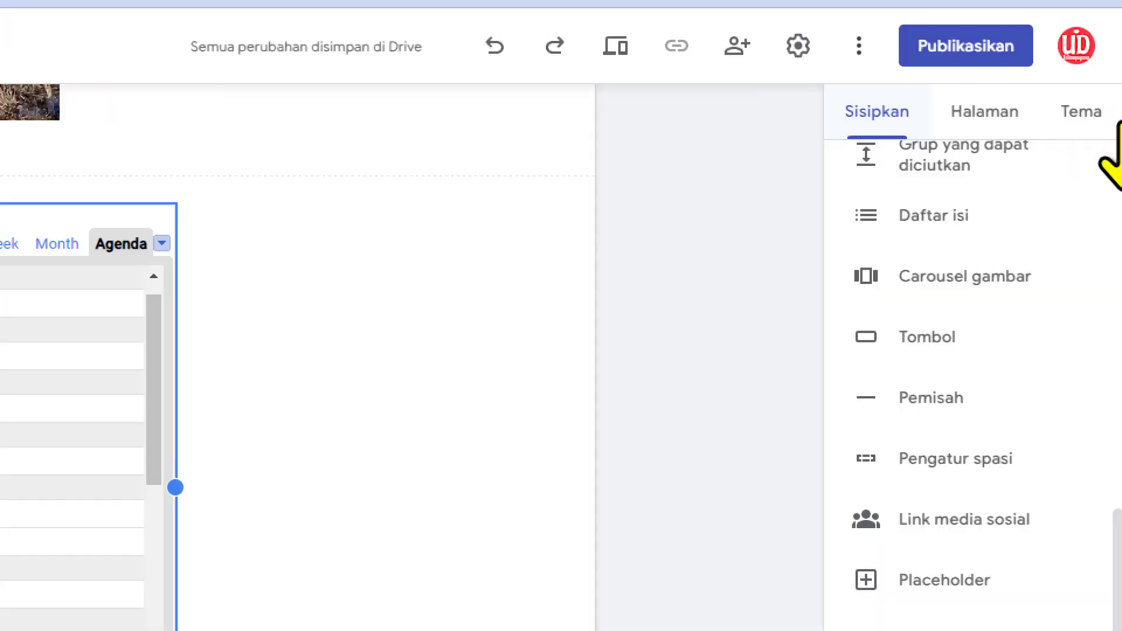
Step: Open the site's web publishing settings and replace the suggested web address with naturo-hinata
{"action": "left_click", "coordinate": [959, 54]}
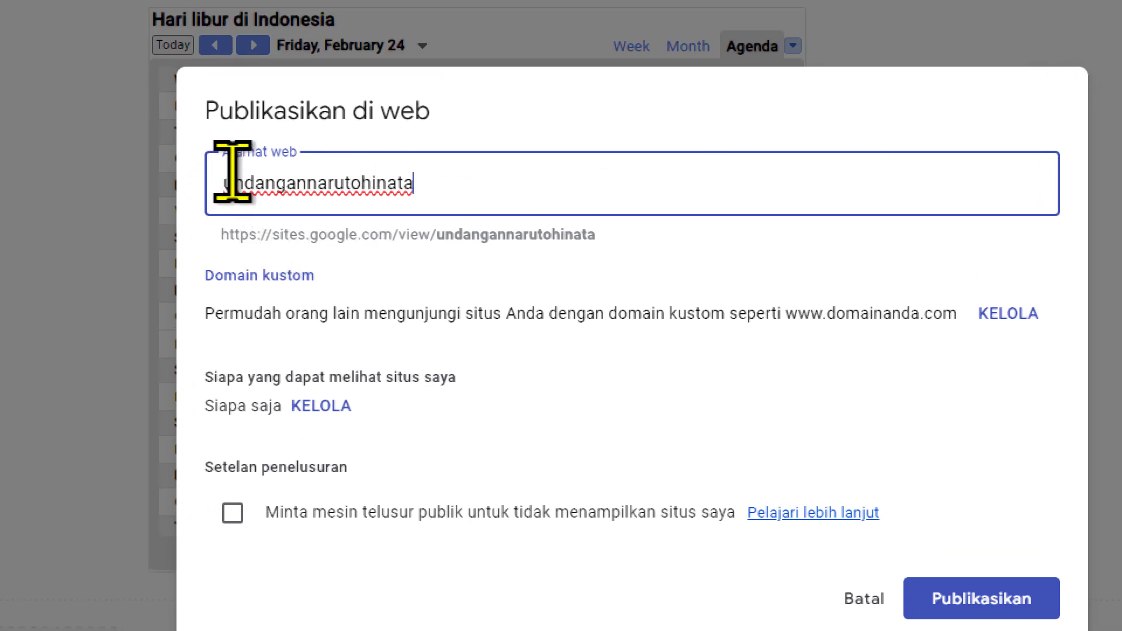
{"action": "left_click_drag", "start_coordinate": [496, 196], "coordinate": [178, 225]}
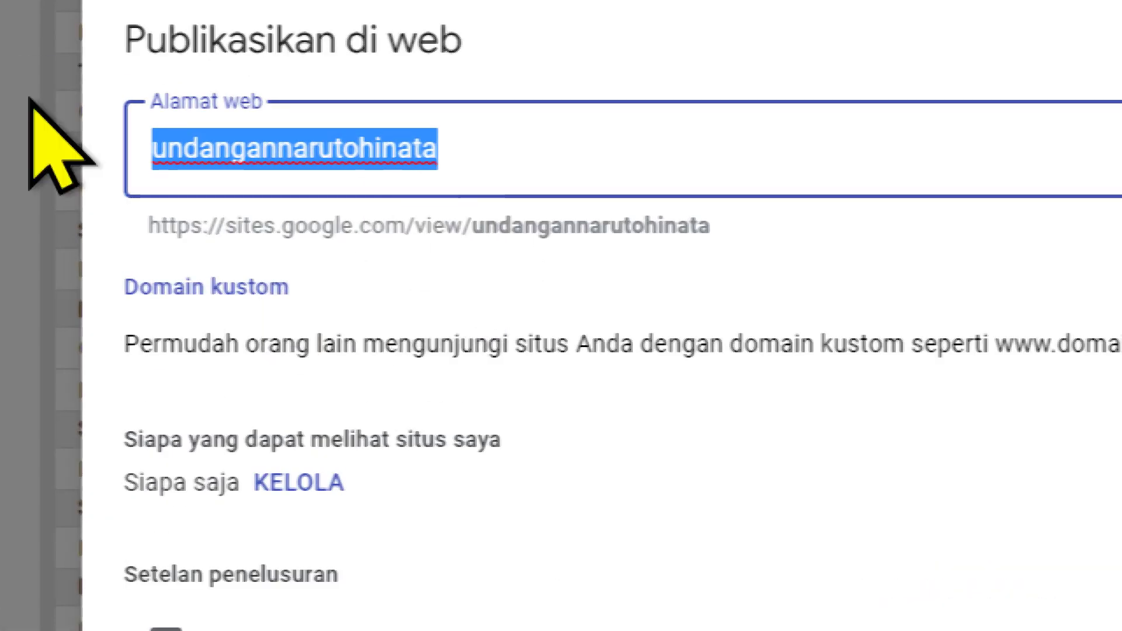
{"action": "type", "text": "nauto"}
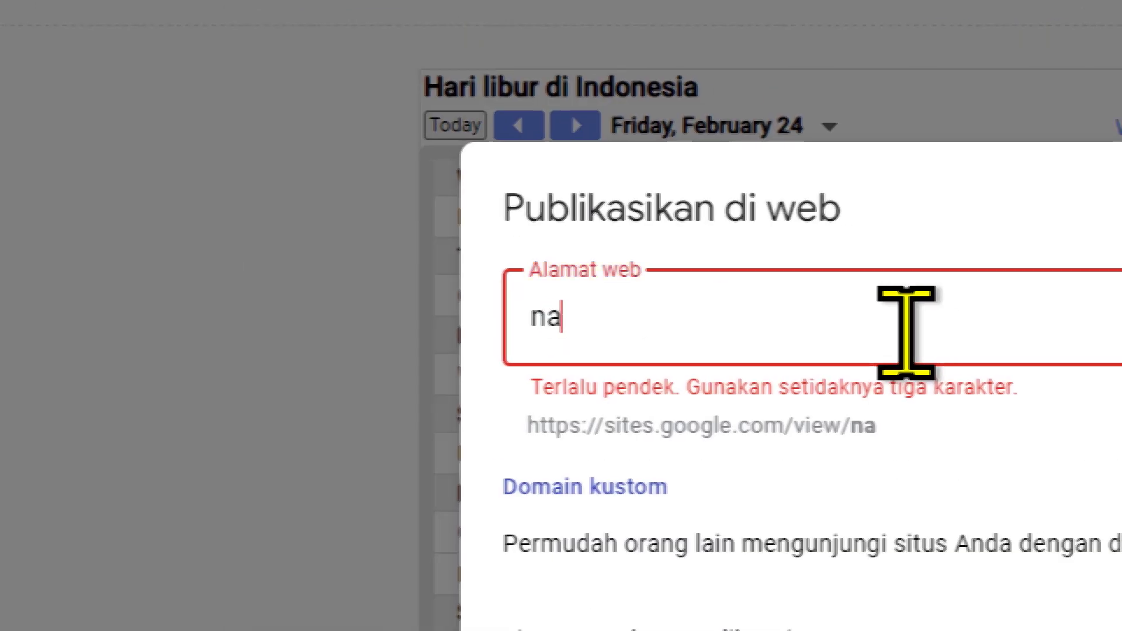
{"action": "key", "text": "BackSpace"}
{"action": "key", "text": "BackSpace"}
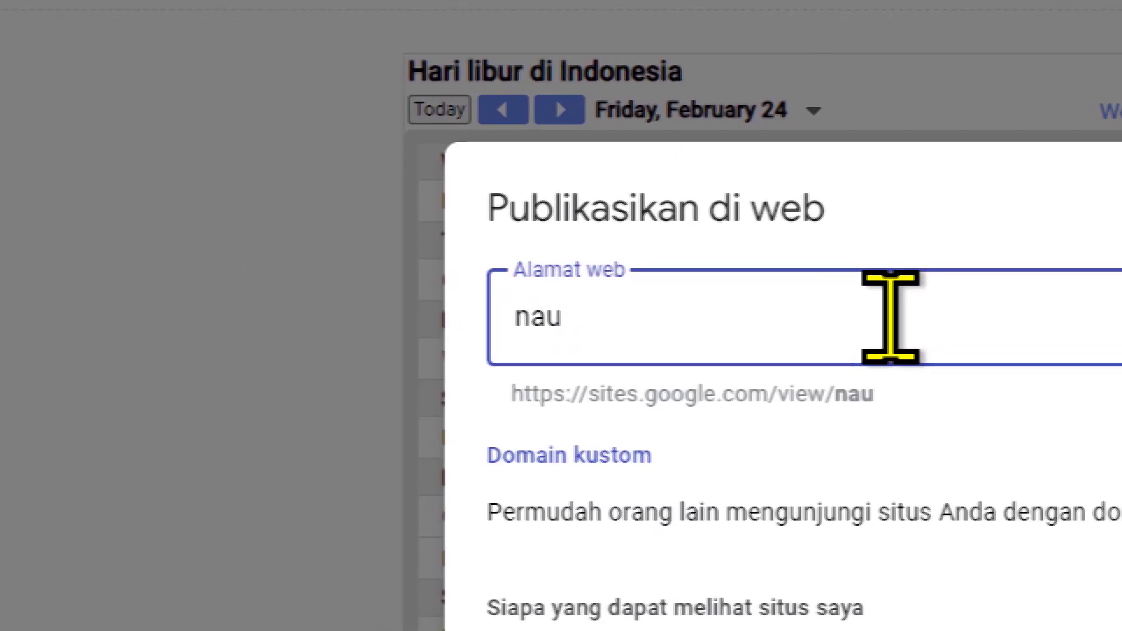
{"action": "key", "text": "BackSpace"}
{"action": "key", "text": "BackSpace"}
{"action": "key", "text": "BackSpace"}
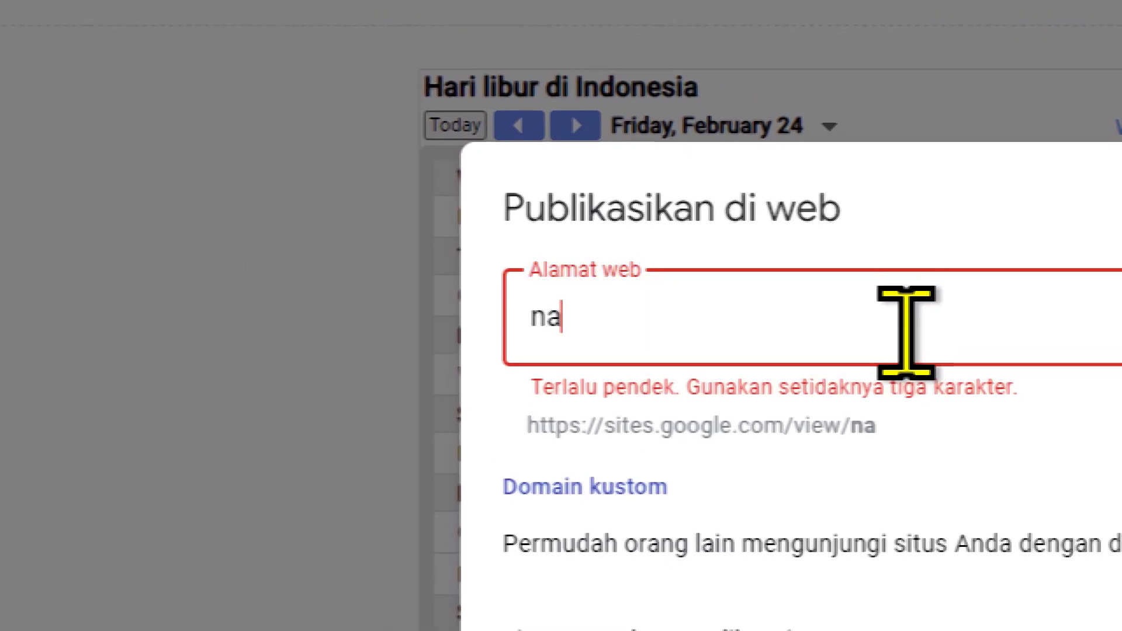
{"action": "type", "text": "na"}
{"action": "type", "text": "turo"}
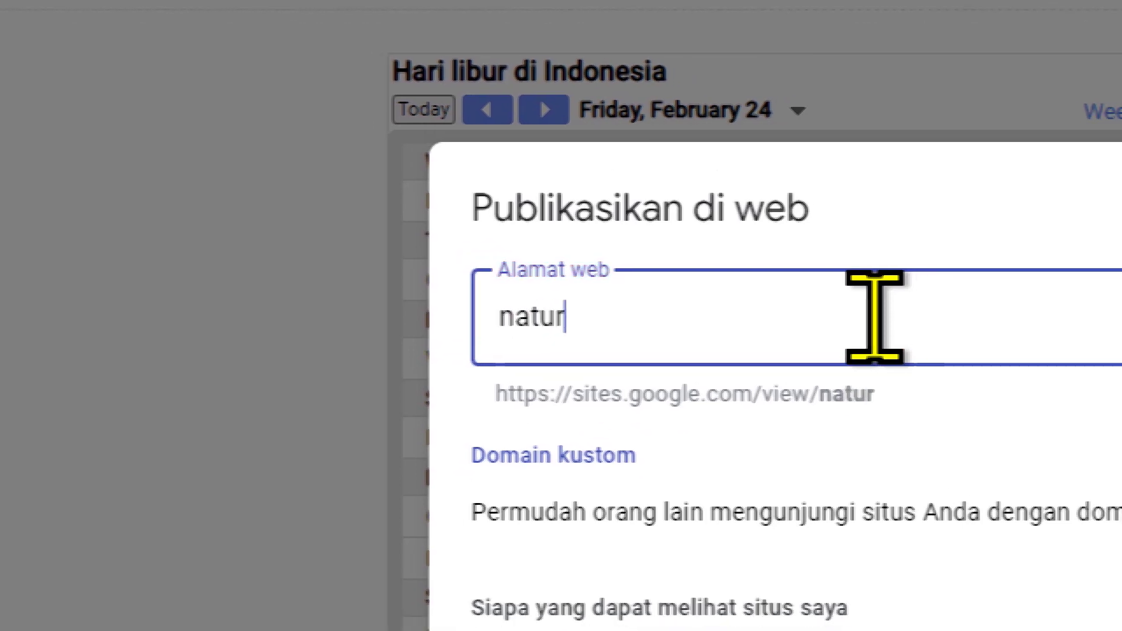
{"action": "type", "text": "-hin"}
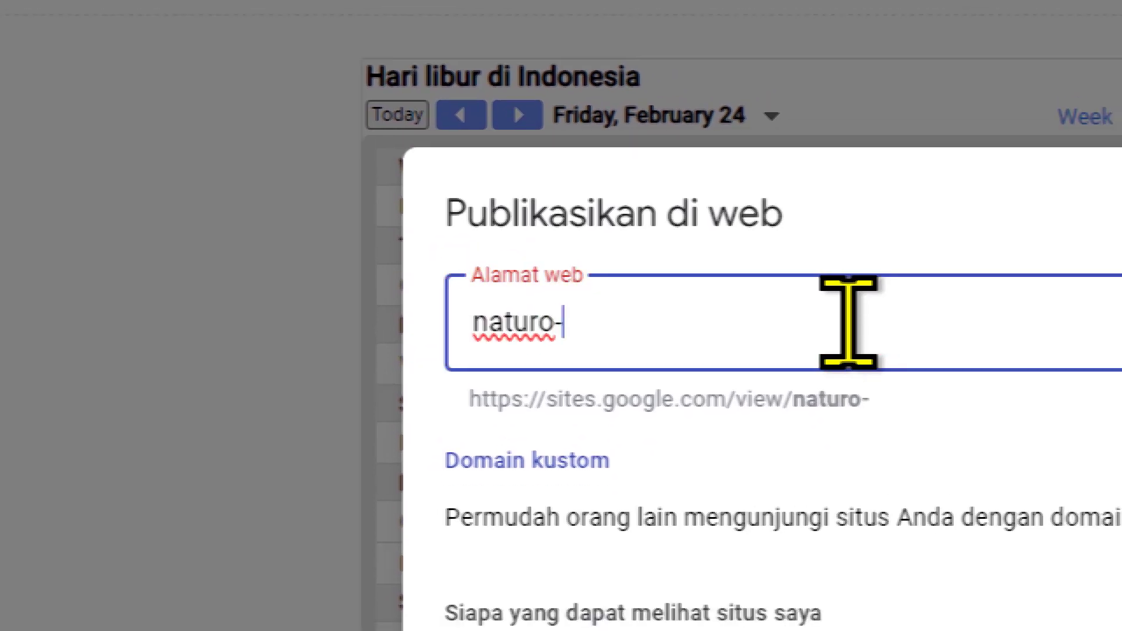
{"action": "type", "text": "ata"}
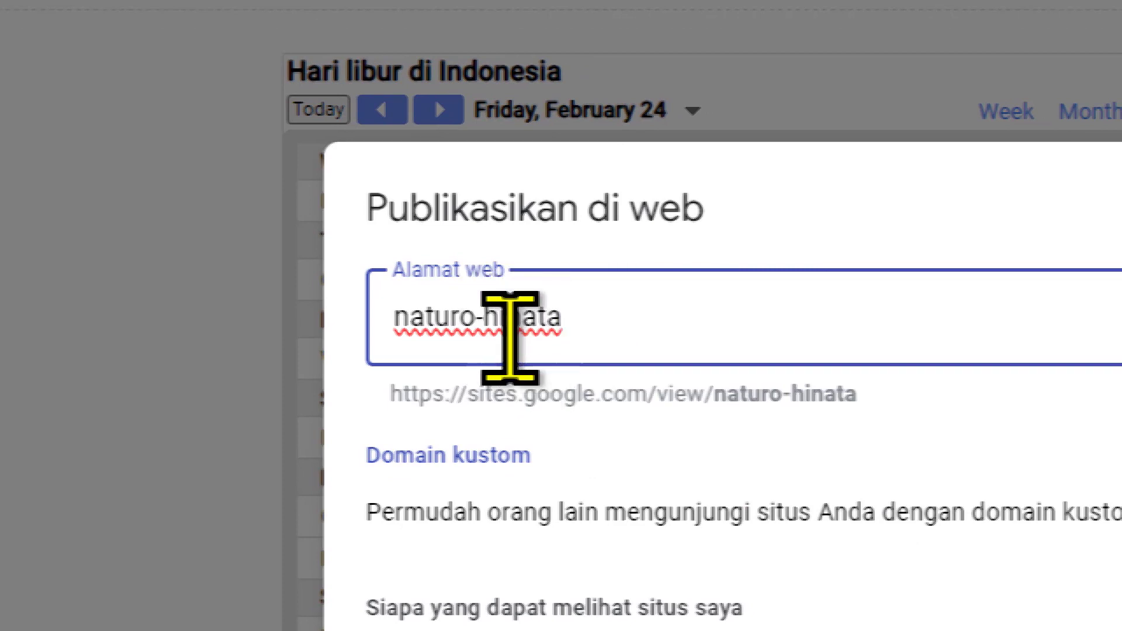
Step: Correct the misspelled first name in the web address and extend it to naruto-hinata-wed
{"action": "left_click_drag", "start_coordinate": [605, 316], "coordinate": [425, 350]}
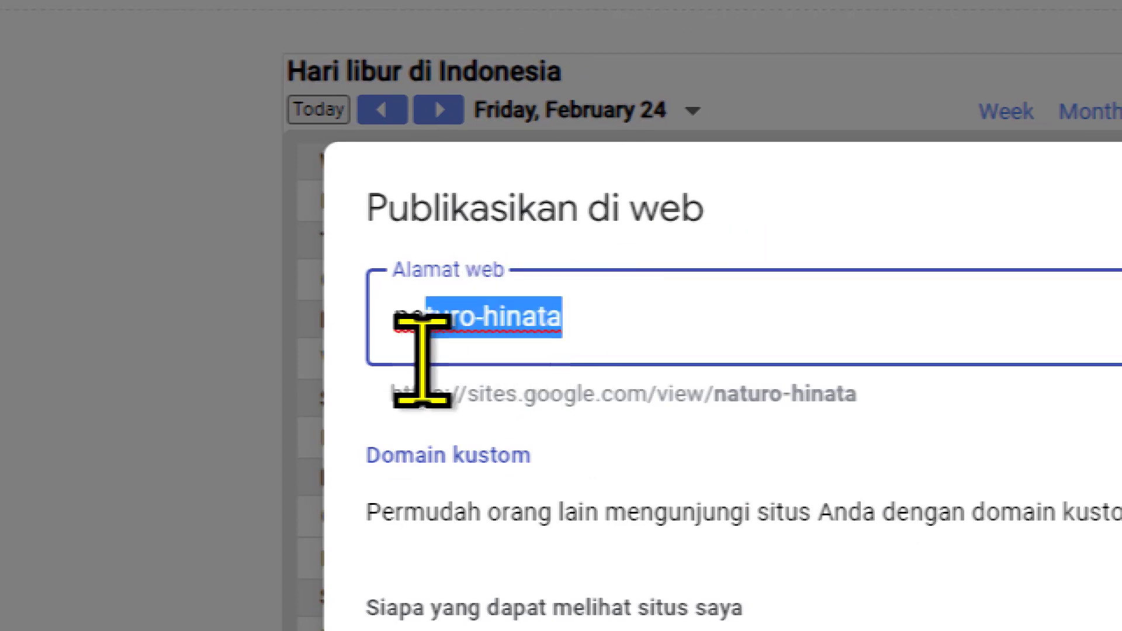
{"action": "key", "text": "BackSpace"}
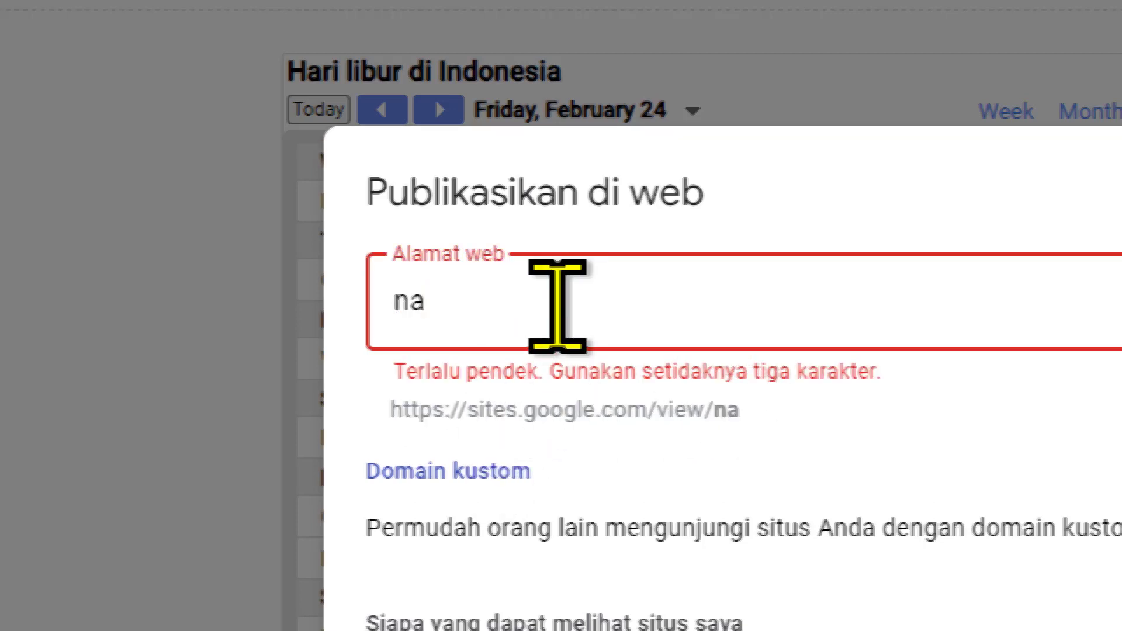
{"action": "type", "text": "ruto"}
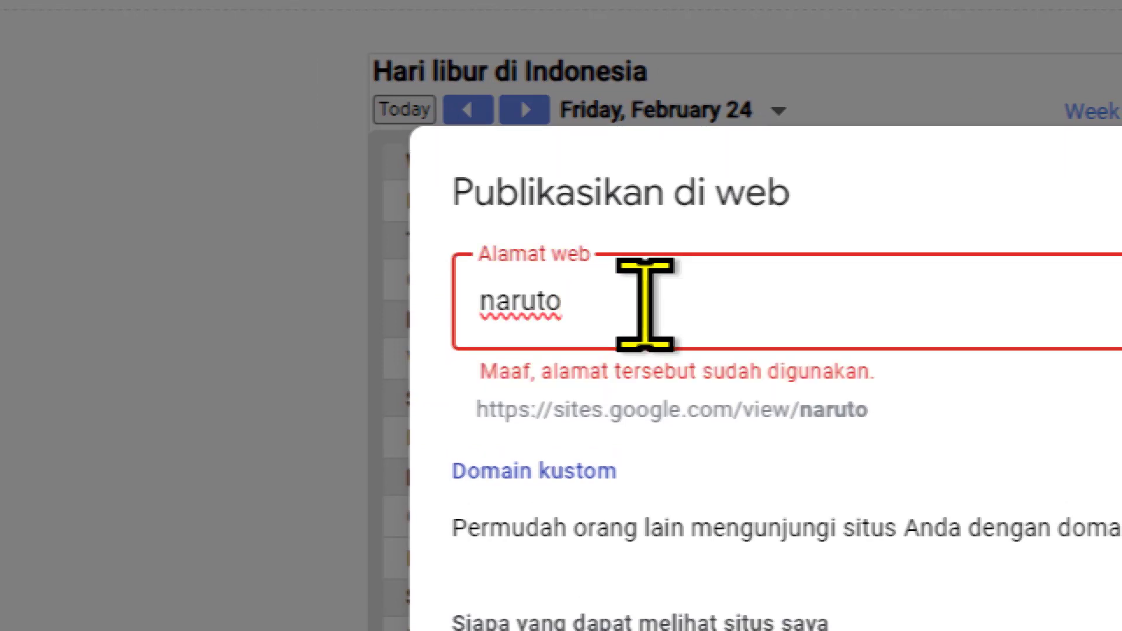
{"action": "type", "text": "-hinatar"}
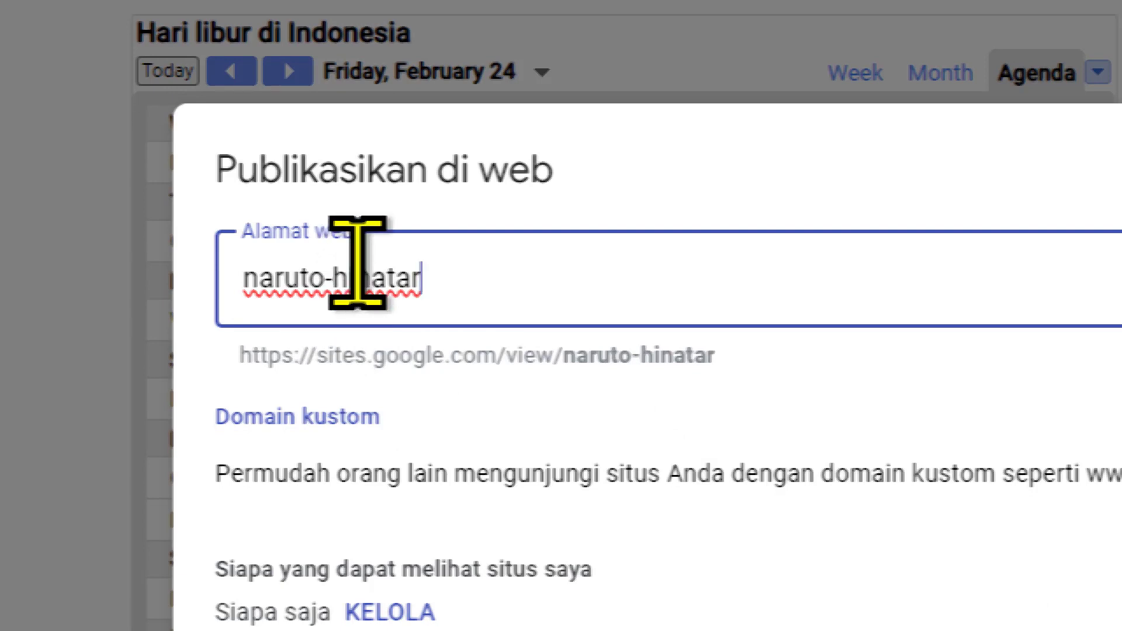
{"action": "key", "text": "BackSpace"}
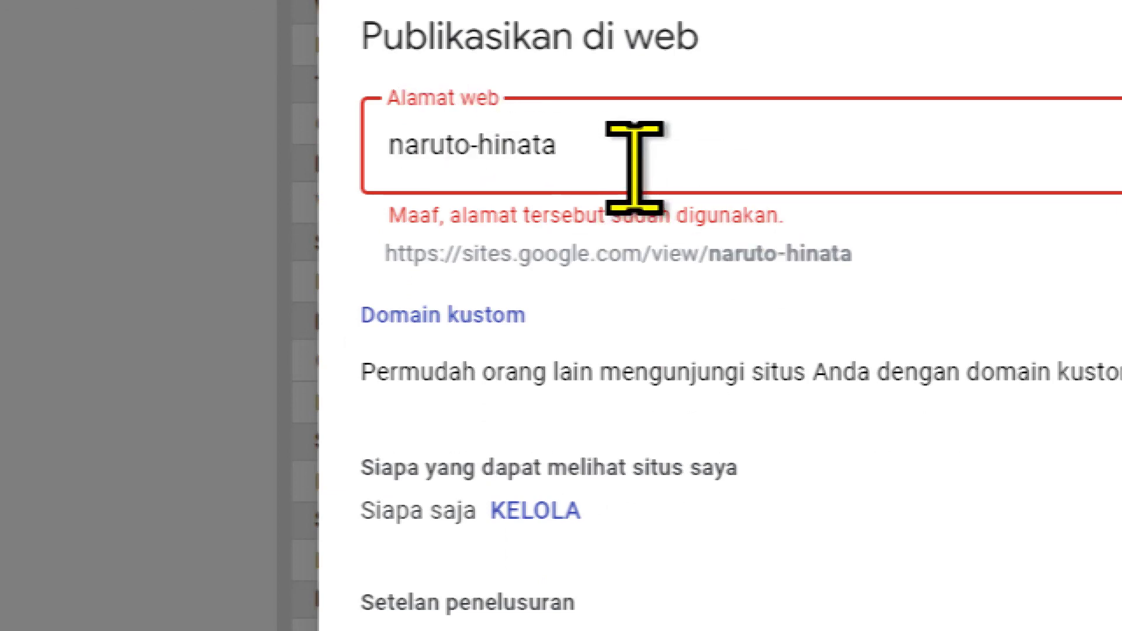
{"action": "type", "text": "-wed"}
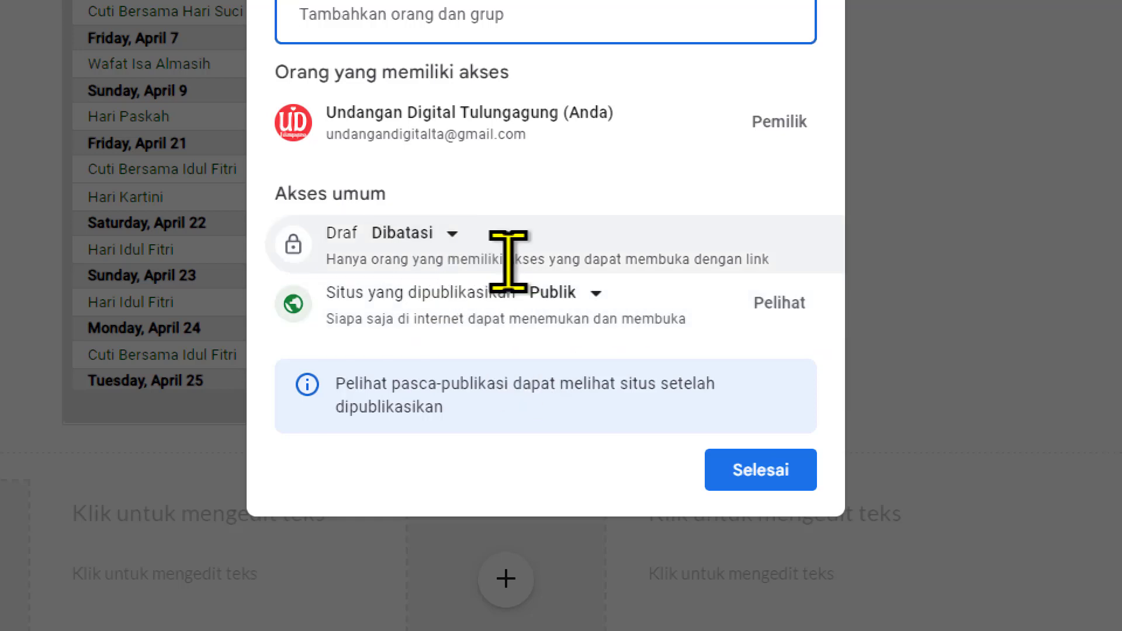
Step: In the site's access settings, try Siapa saja yang memiliki link for the draft and set it back to Dibatasi
{"action": "left_click", "coordinate": [442, 234]}
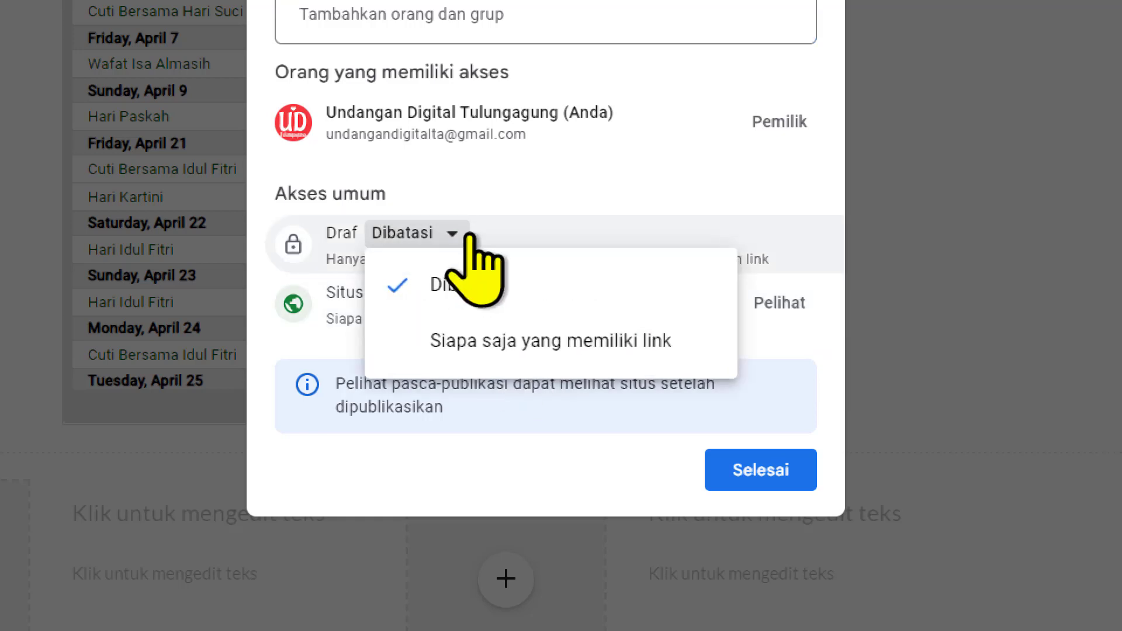
{"action": "left_click", "coordinate": [716, 346]}
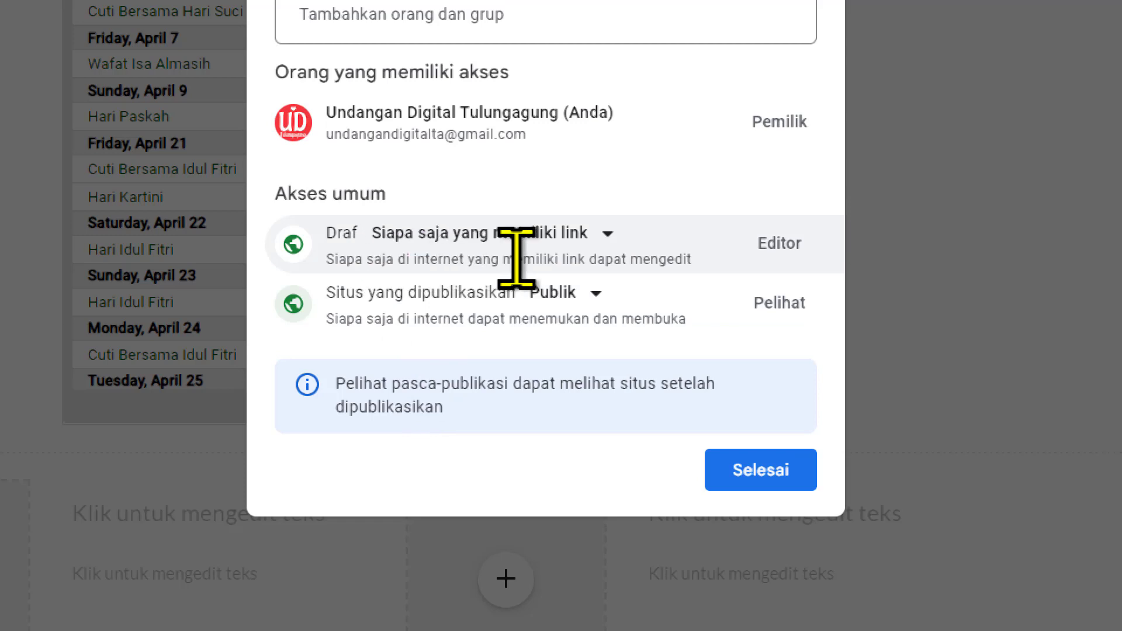
{"action": "left_click", "coordinate": [599, 234]}
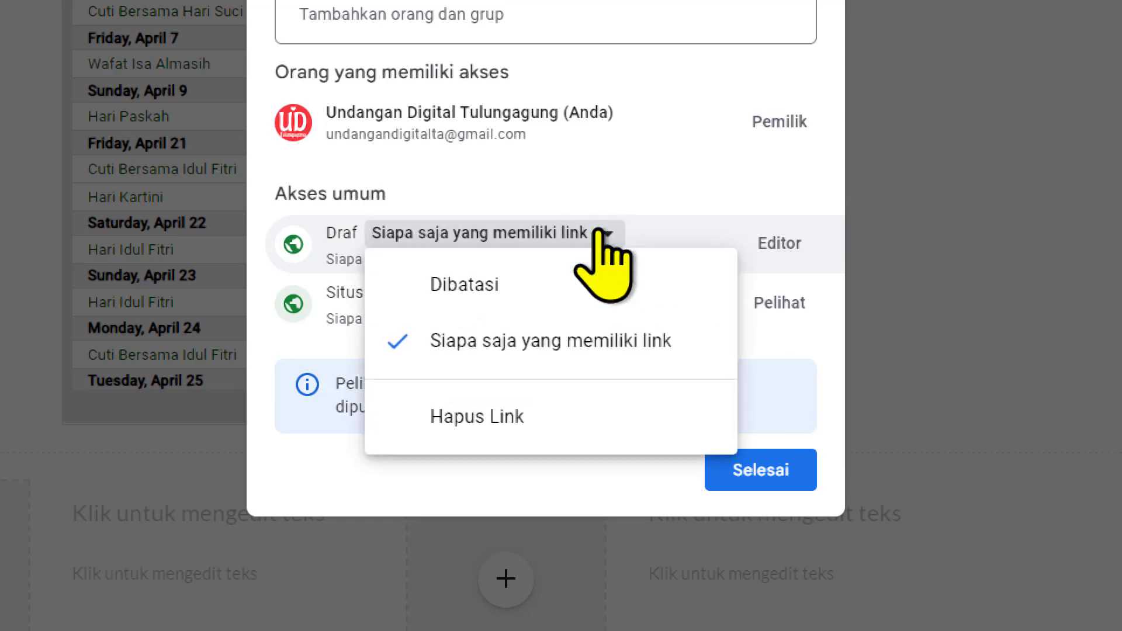
{"action": "left_click", "coordinate": [586, 285]}
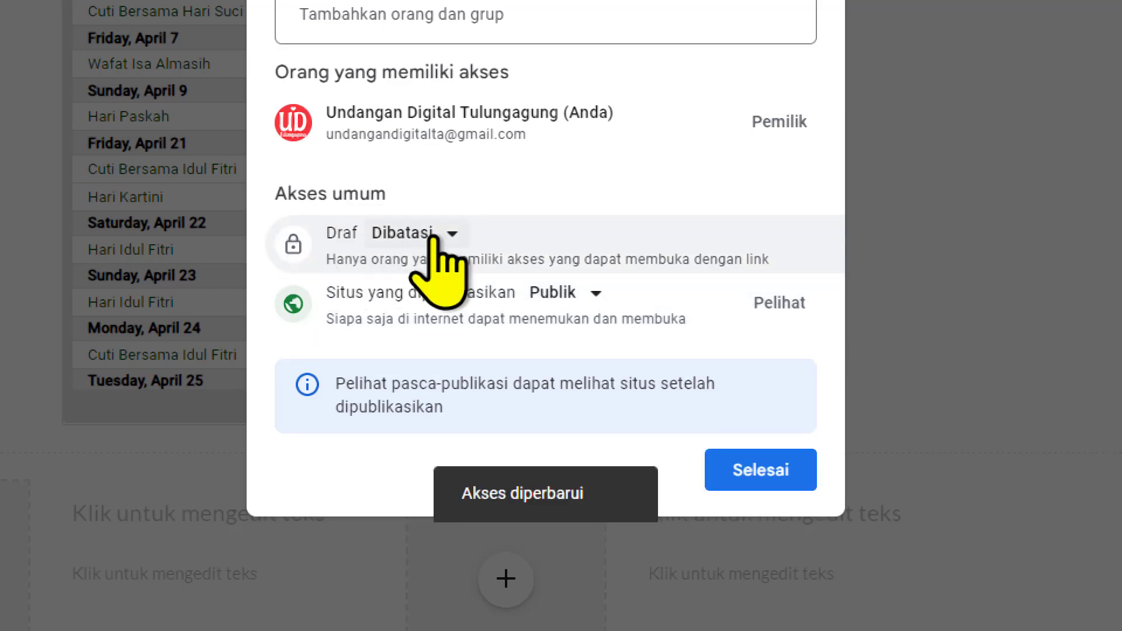
Step: Choose Publik as the access level for the published site and finish the access settings
{"action": "left_click", "coordinate": [593, 292]}
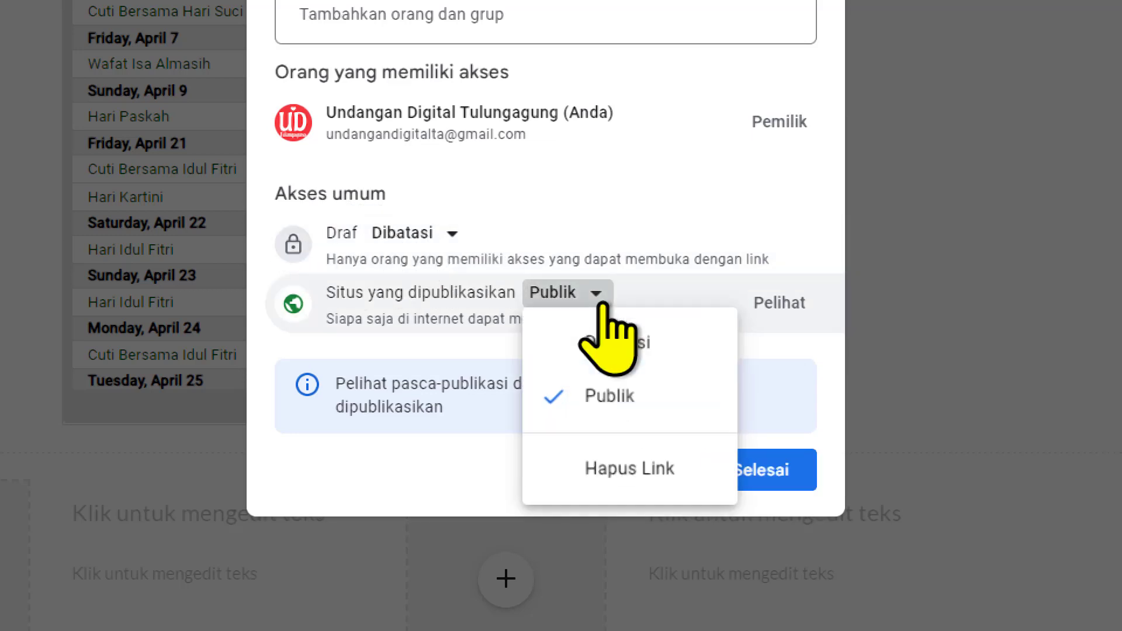
{"action": "left_click", "coordinate": [696, 406]}
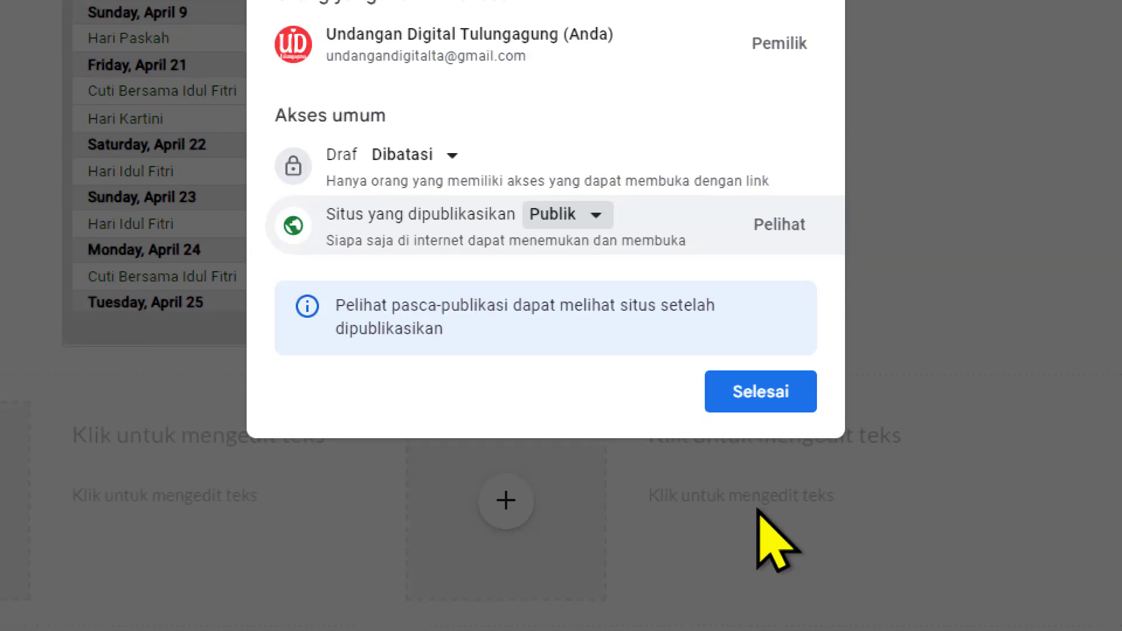
{"action": "left_click", "coordinate": [785, 403]}
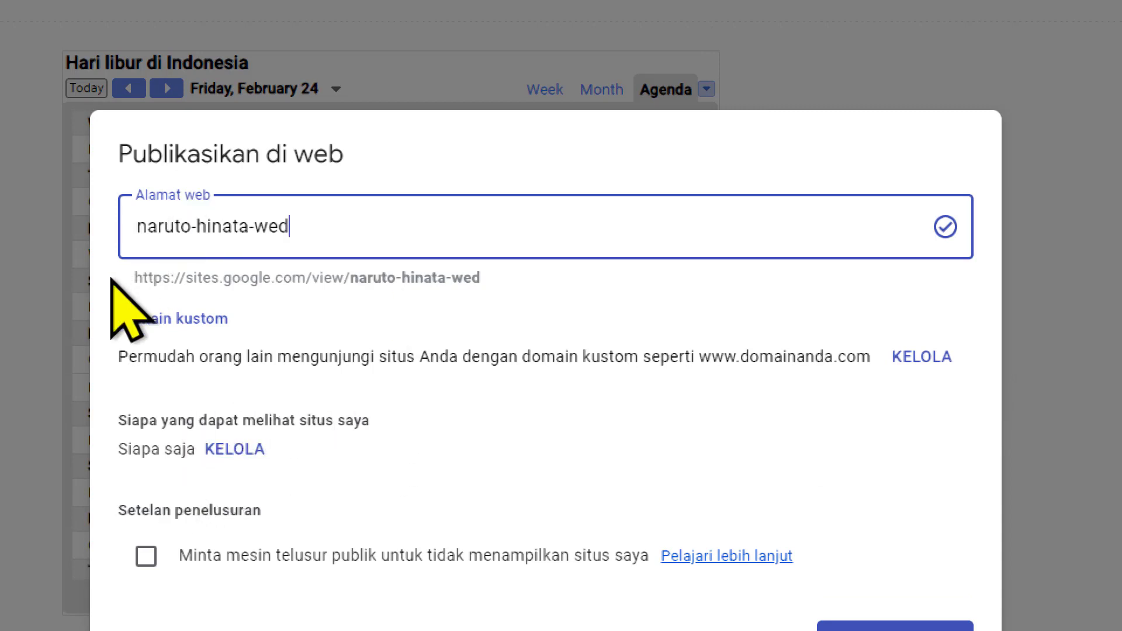
Step: Toggle the option asking public search engines not to show the site on and off, and publish the site at naruto-hinata-wed
{"action": "left_click_drag", "start_coordinate": [136, 278], "coordinate": [472, 288]}
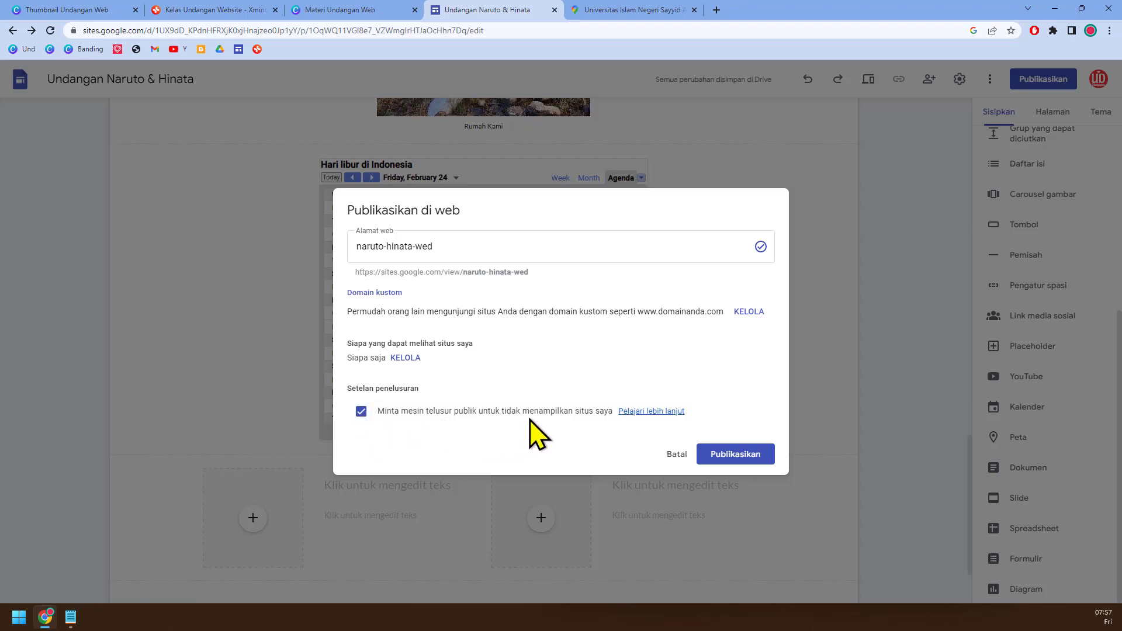
{"action": "left_click", "coordinate": [361, 412]}
{"action": "left_click", "coordinate": [362, 411]}
{"action": "left_click", "coordinate": [736, 452]}
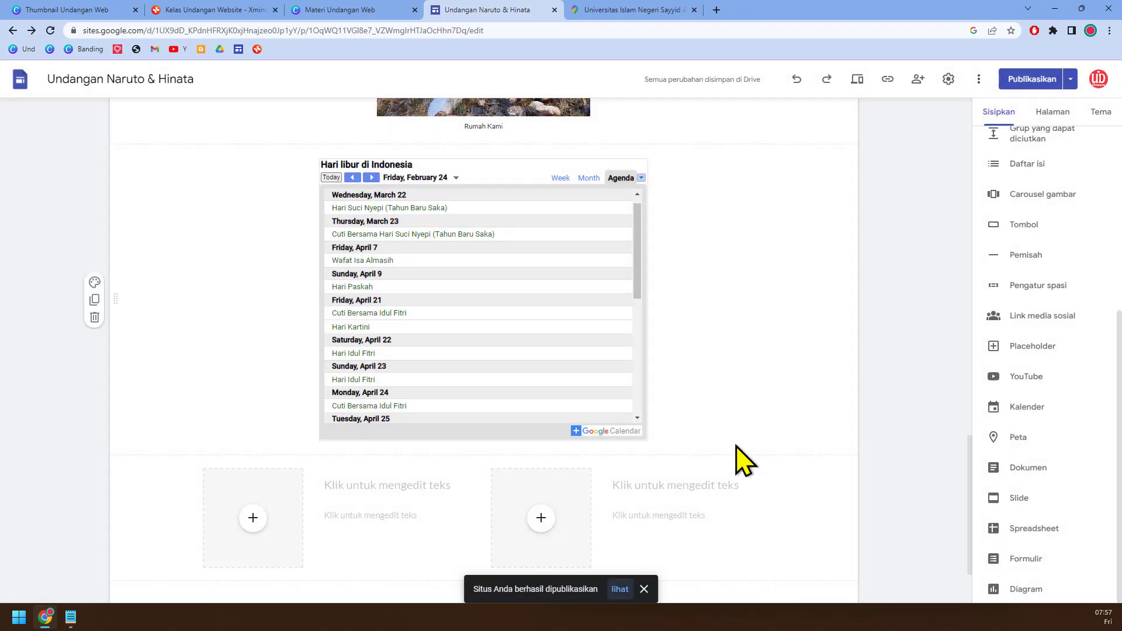
Step: Open the published site and look through its page from the header to the photo carousel
{"action": "left_click", "coordinate": [621, 587]}
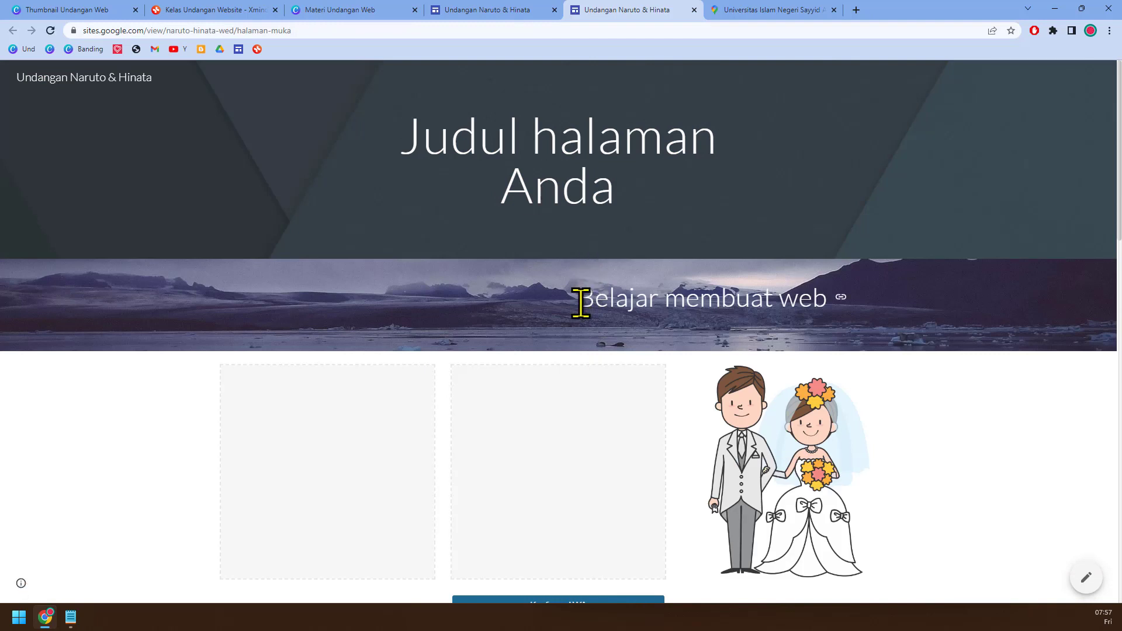
{"action": "scroll", "coordinate": [595, 374], "scroll_direction": "down", "scroll_amount": 6}
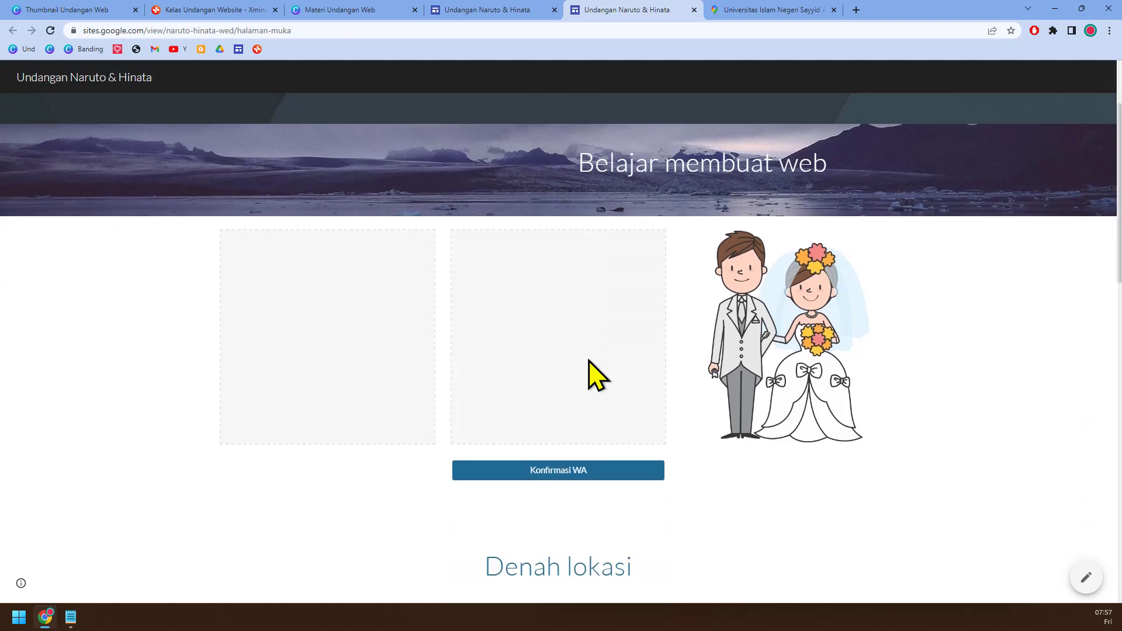
{"action": "scroll", "coordinate": [589, 360], "scroll_direction": "down", "scroll_amount": 7}
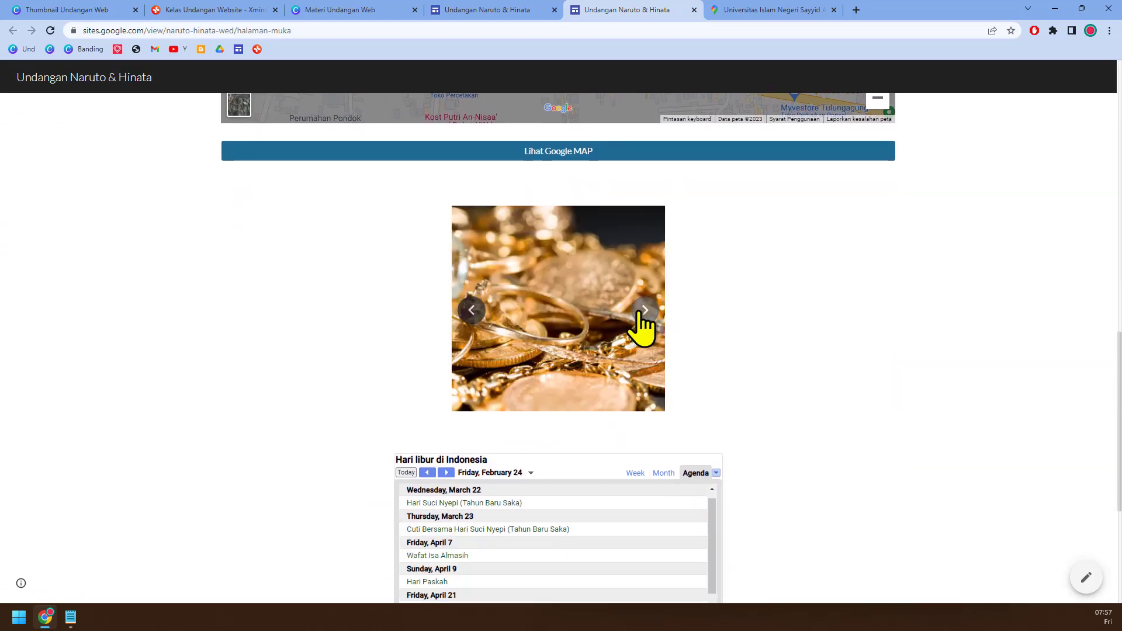
{"action": "scroll", "coordinate": [631, 374], "scroll_direction": "down", "scroll_amount": 1}
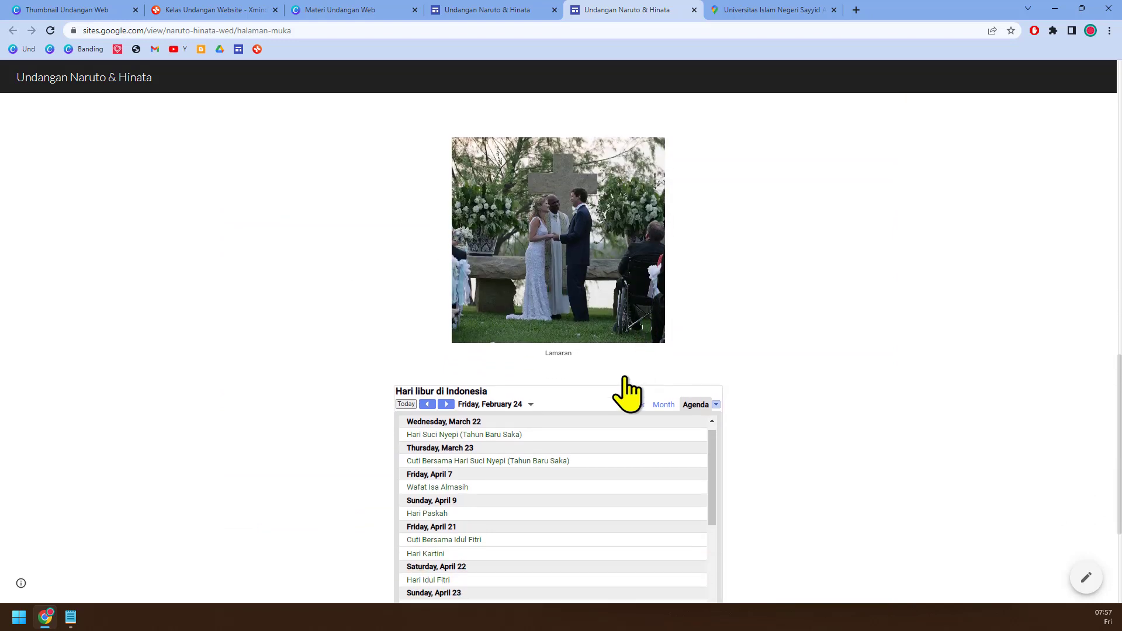
Step: Browse the events in the published page's Hari libur di Indonesia calendar and review the rest of the page
{"action": "scroll", "coordinate": [624, 379], "scroll_direction": "down", "scroll_amount": 1}
{"action": "scroll", "coordinate": [571, 401], "scroll_direction": "down", "scroll_amount": 2}
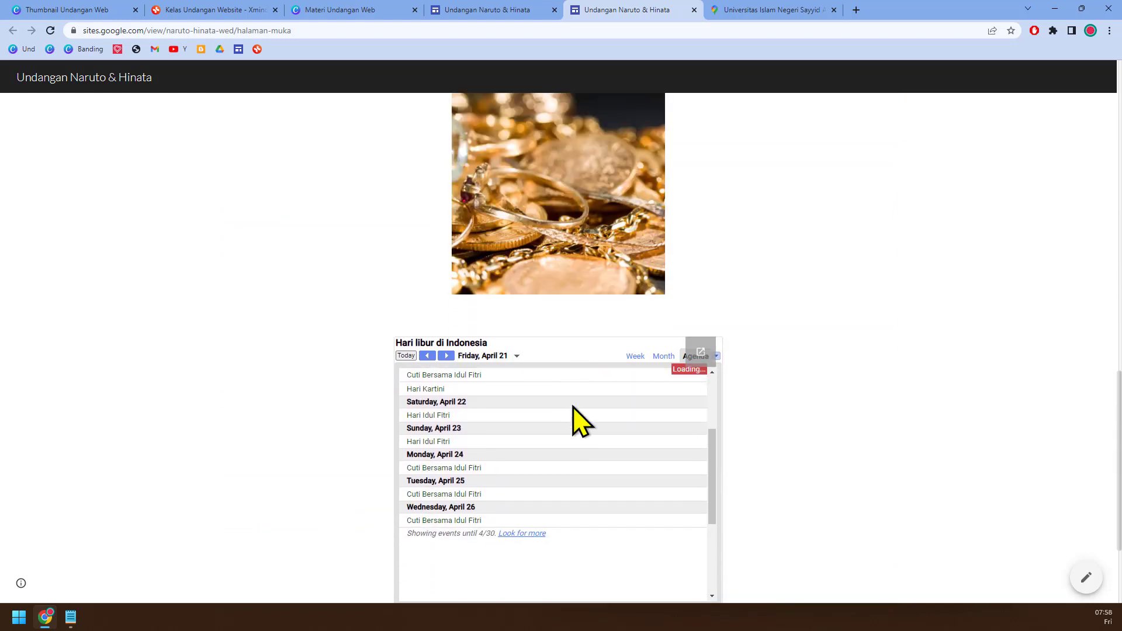
{"action": "scroll", "coordinate": [631, 444], "scroll_direction": "down", "scroll_amount": 2}
{"action": "scroll", "coordinate": [779, 510], "scroll_direction": "down", "scroll_amount": 1}
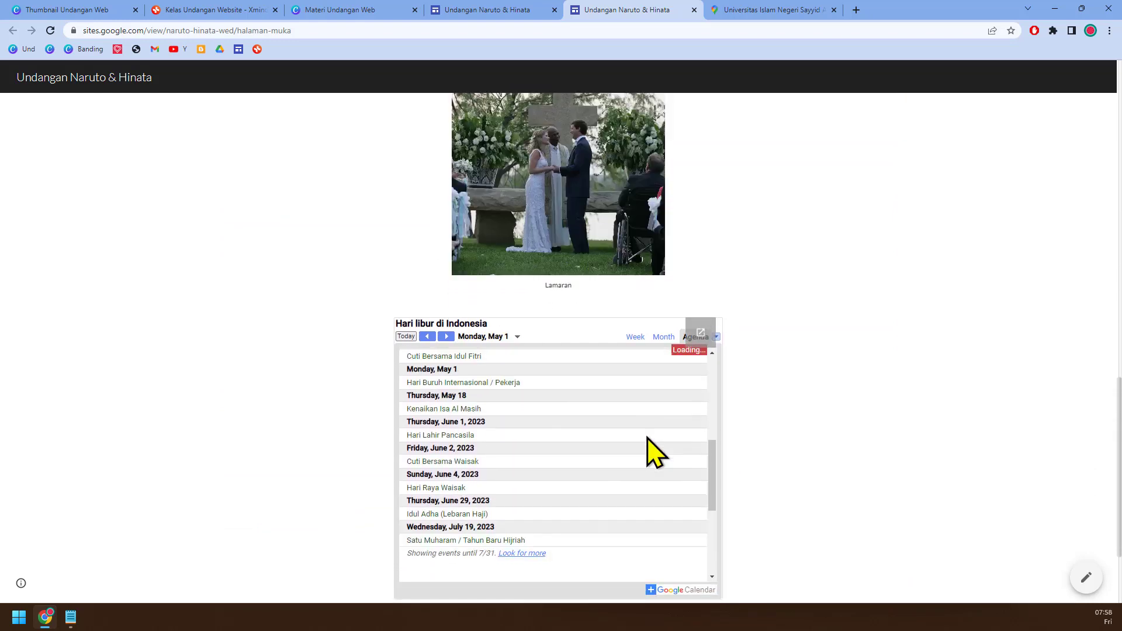
{"action": "scroll", "coordinate": [654, 453], "scroll_direction": "up", "scroll_amount": 5}
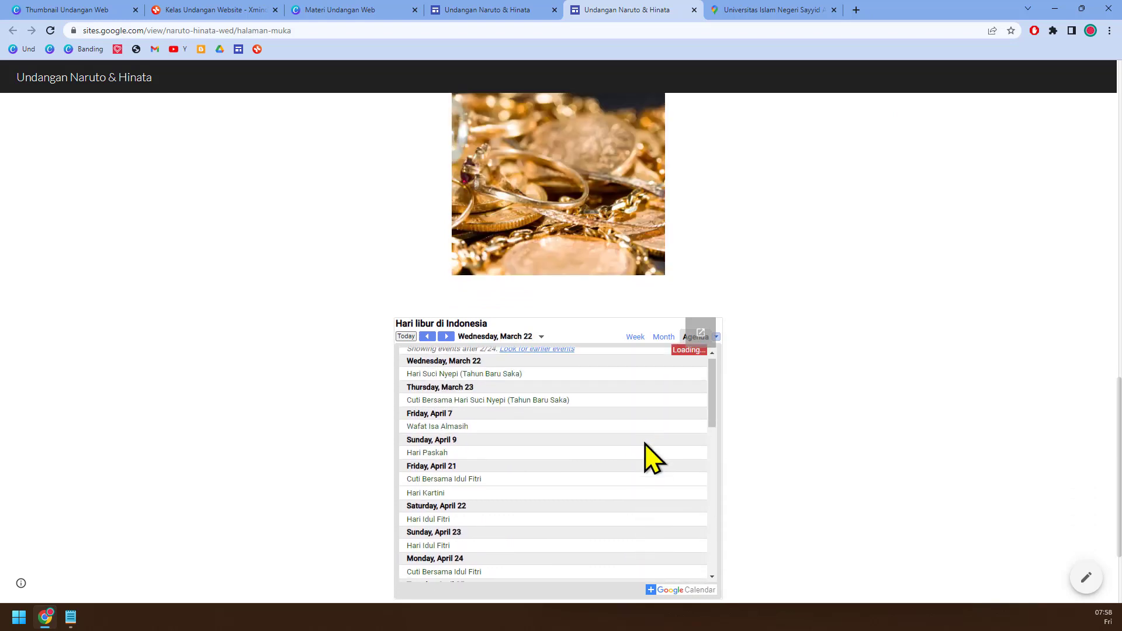
{"action": "scroll", "coordinate": [646, 450], "scroll_direction": "down", "scroll_amount": 8}
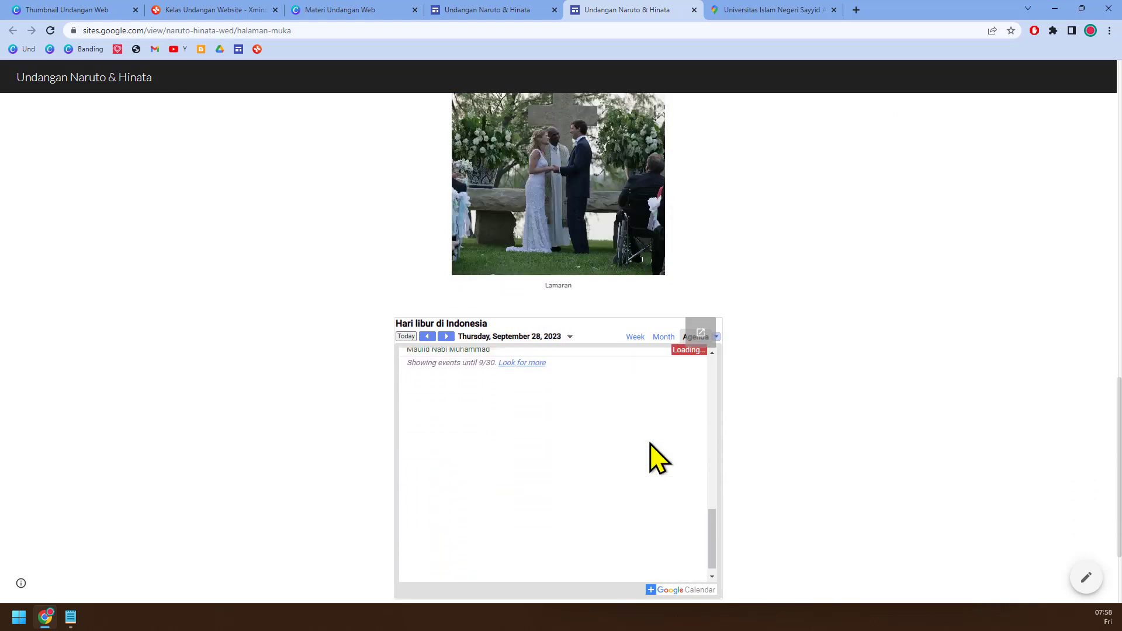
{"action": "scroll", "coordinate": [654, 459], "scroll_direction": "up", "scroll_amount": 10}
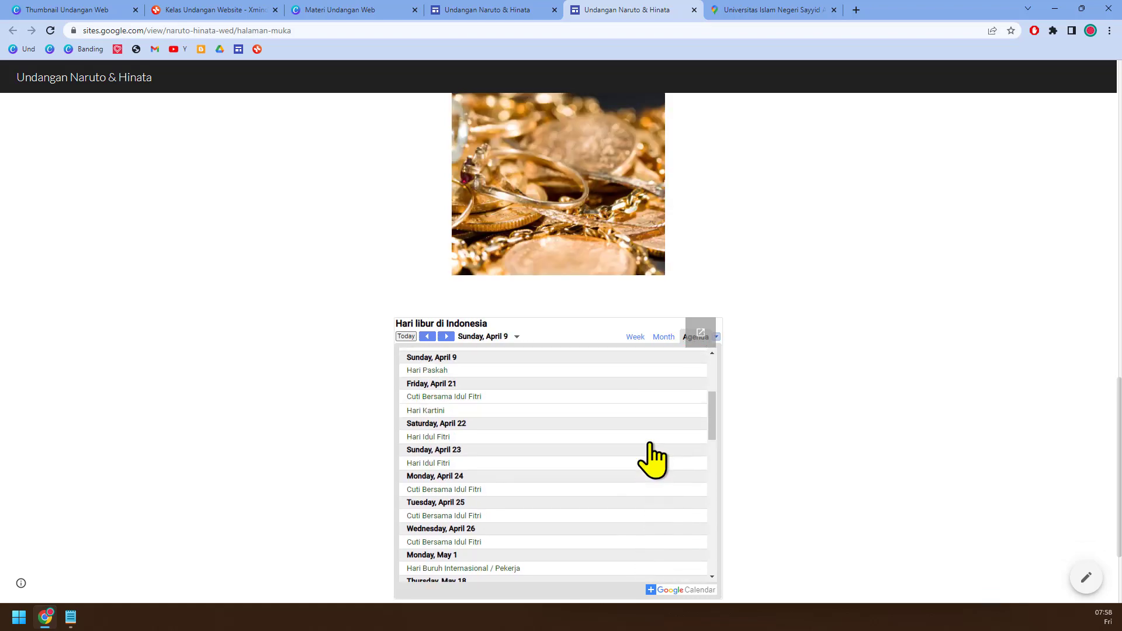
{"action": "scroll", "coordinate": [655, 458], "scroll_direction": "up", "scroll_amount": 5}
{"action": "scroll", "coordinate": [672, 462], "scroll_direction": "down", "scroll_amount": 6}
{"action": "scroll", "coordinate": [783, 465], "scroll_direction": "down", "scroll_amount": 2}
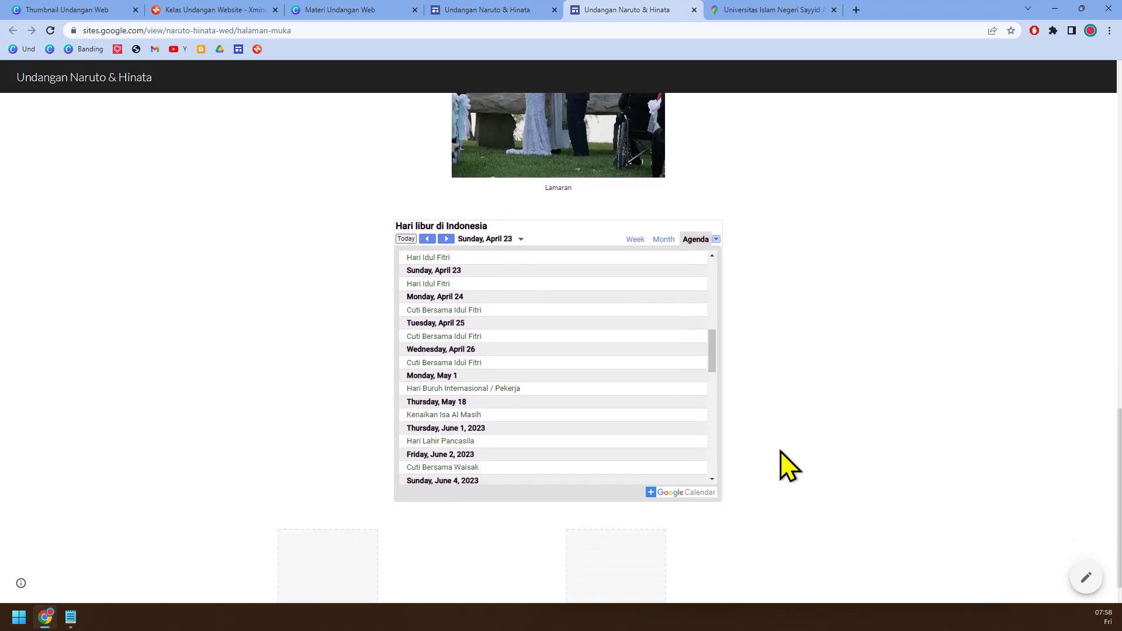
{"action": "scroll", "coordinate": [788, 466], "scroll_direction": "down", "scroll_amount": 1}
{"action": "scroll", "coordinate": [789, 466], "scroll_direction": "up", "scroll_amount": 5}
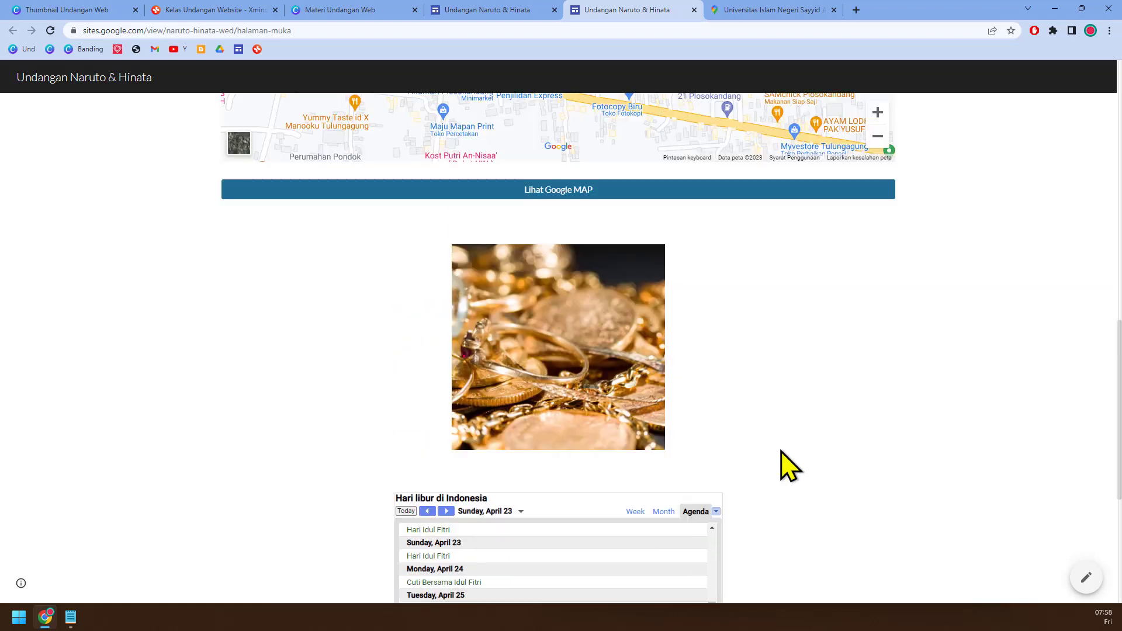
{"action": "scroll", "coordinate": [789, 466], "scroll_direction": "up", "scroll_amount": 11}
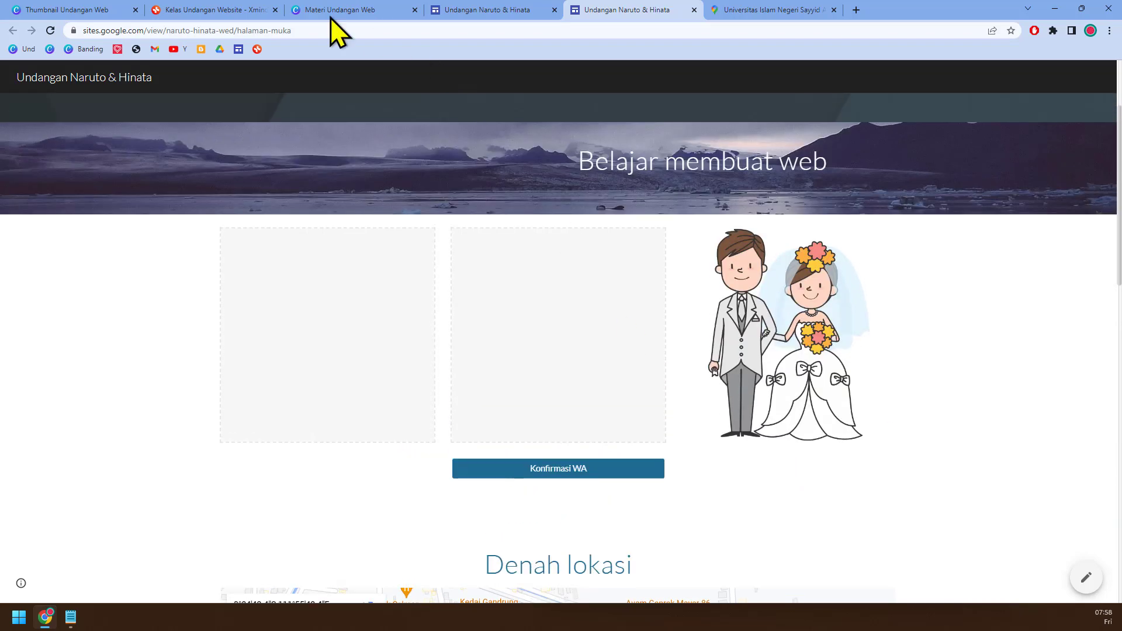
Step: Switch to the Kelas Undangan Website mind map in Xmind and review the topics of its Google sites branch
{"action": "left_click", "coordinate": [223, 10]}
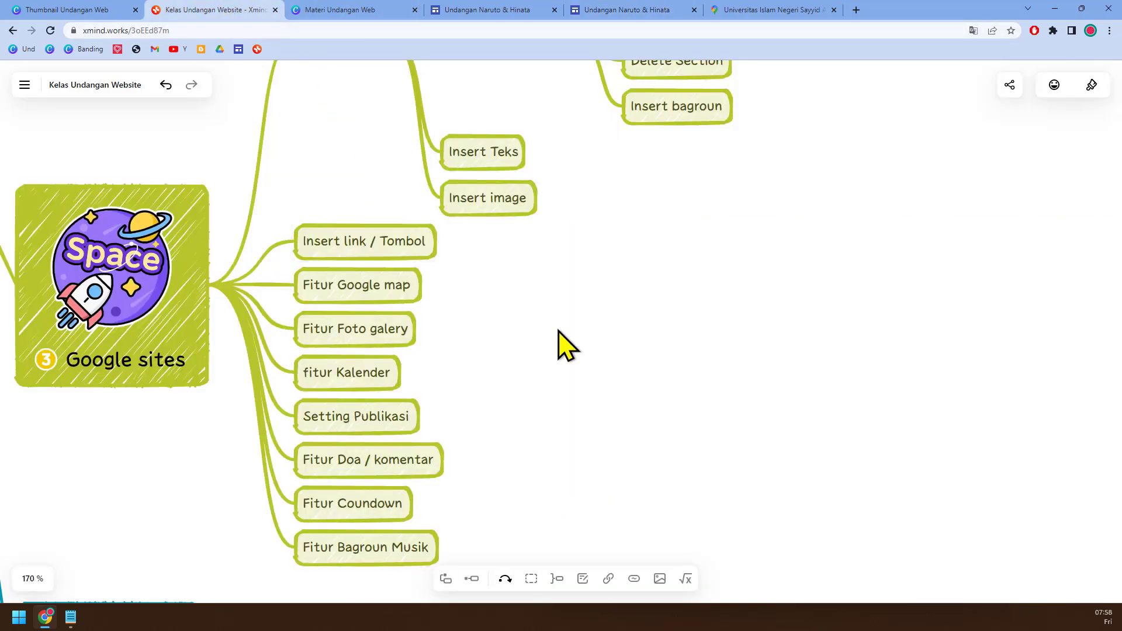
{"action": "scroll", "coordinate": [559, 332], "scroll_direction": "up", "scroll_amount": 2}
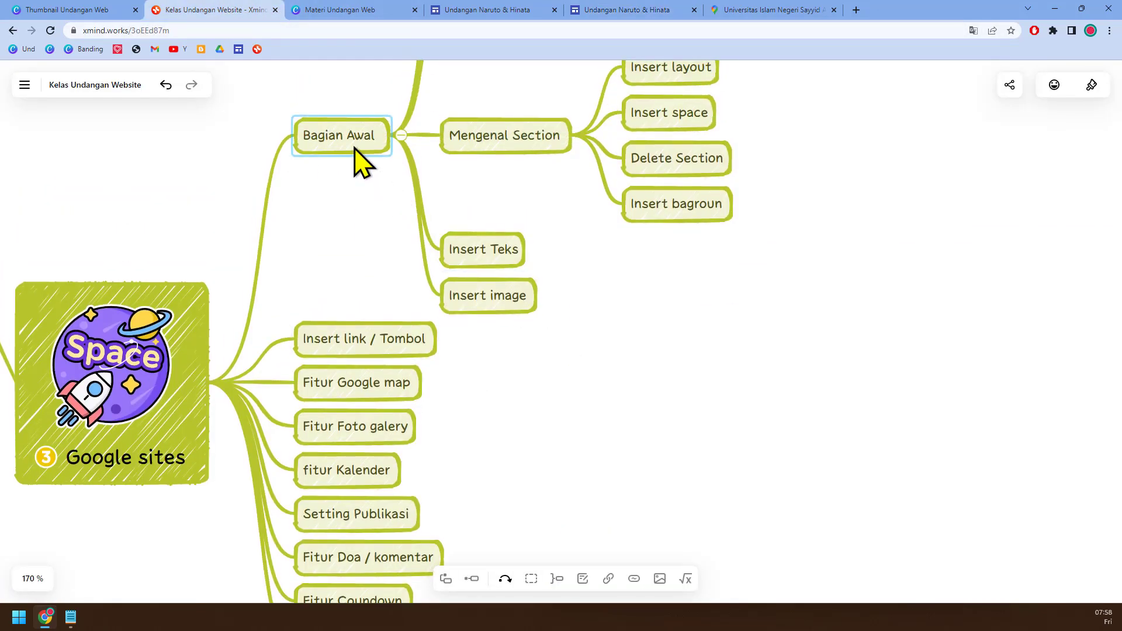
{"action": "scroll", "coordinate": [427, 397], "scroll_direction": "down", "scroll_amount": 2}
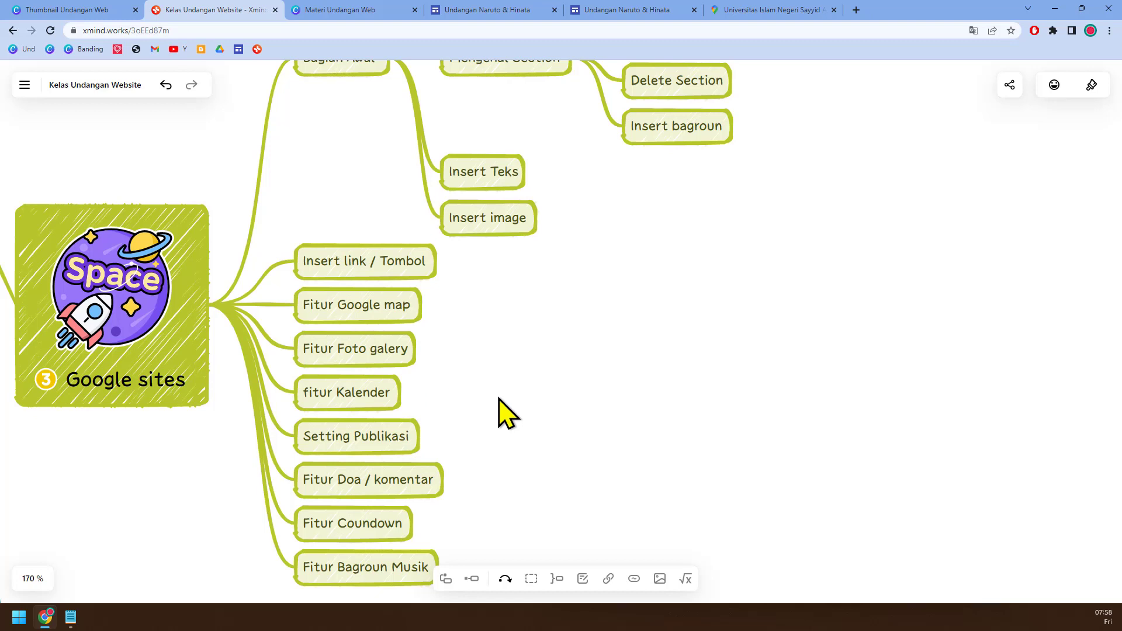
{"action": "left_click_drag", "start_coordinate": [629, 409], "coordinate": [536, 343]}
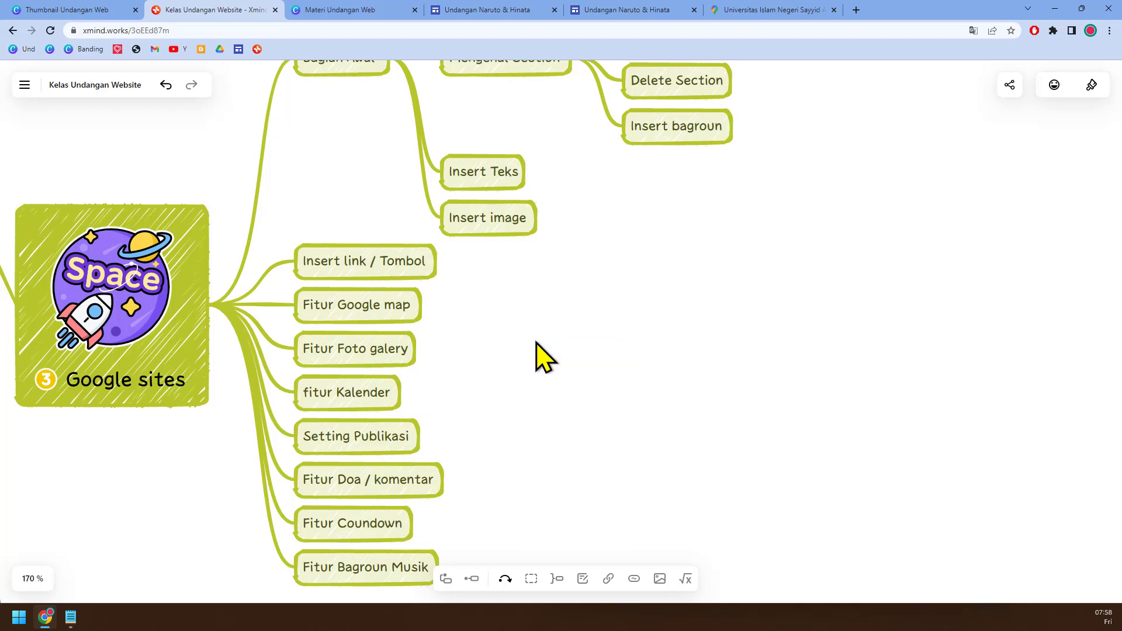